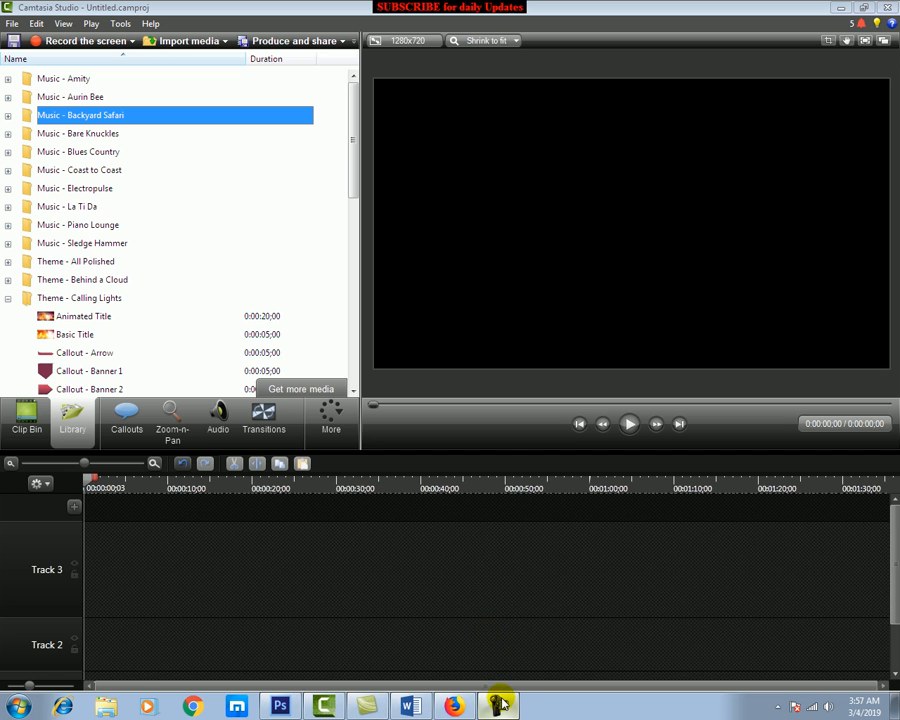
- Compare the Clip Bin with the Library and look through the Library's music, theme and title folders with Theme - Calling Lights collapsed
{"action": "left_click", "coordinate": [34, 425]}
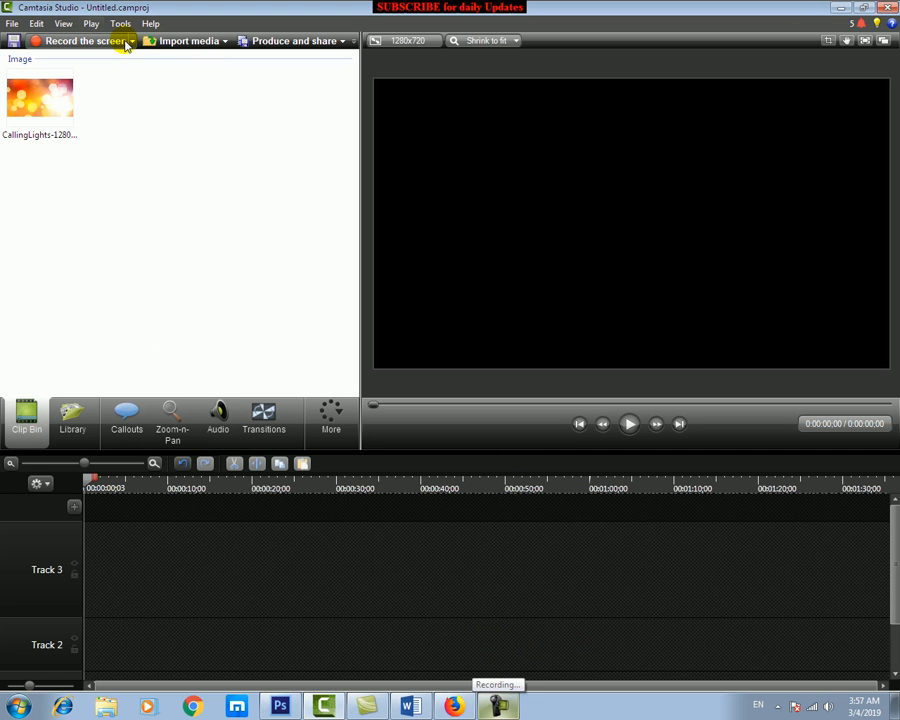
{"action": "left_click", "coordinate": [76, 418]}
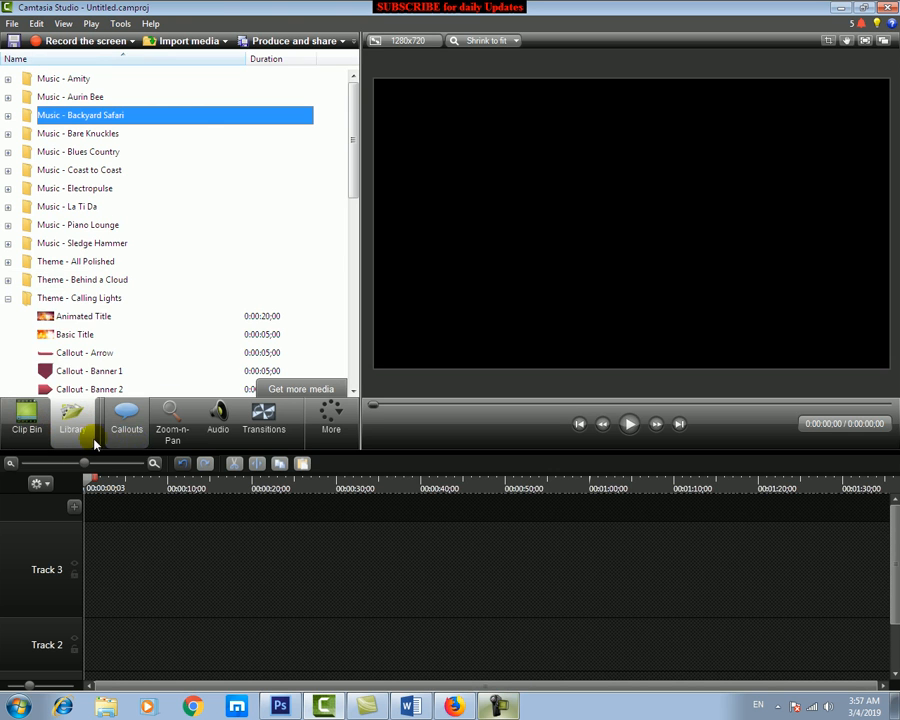
{"action": "left_click", "coordinate": [30, 426]}
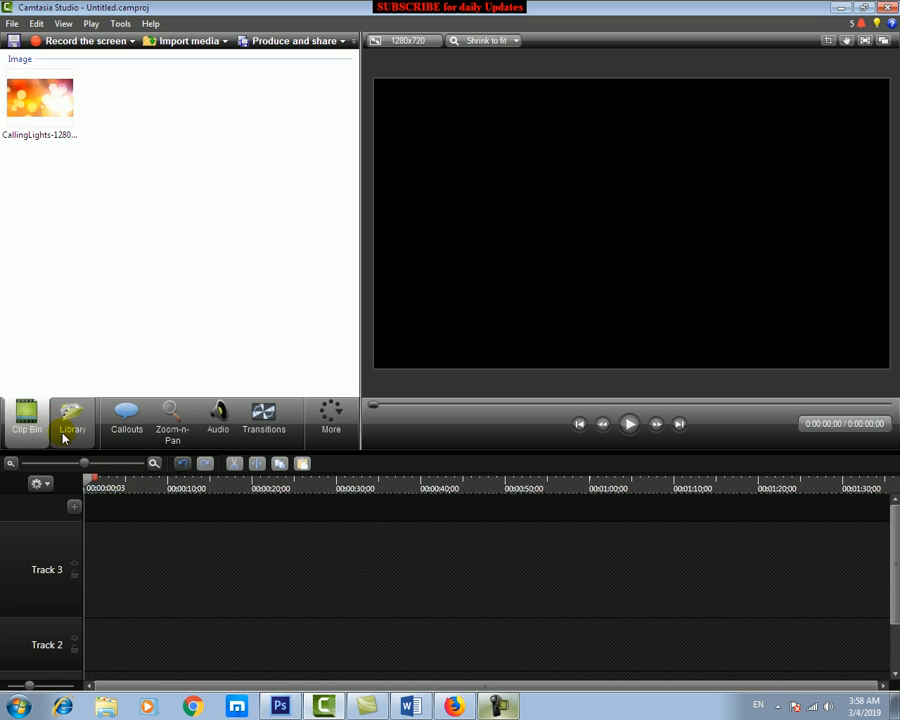
{"action": "left_click", "coordinate": [67, 426]}
{"action": "left_click", "coordinate": [9, 297]}
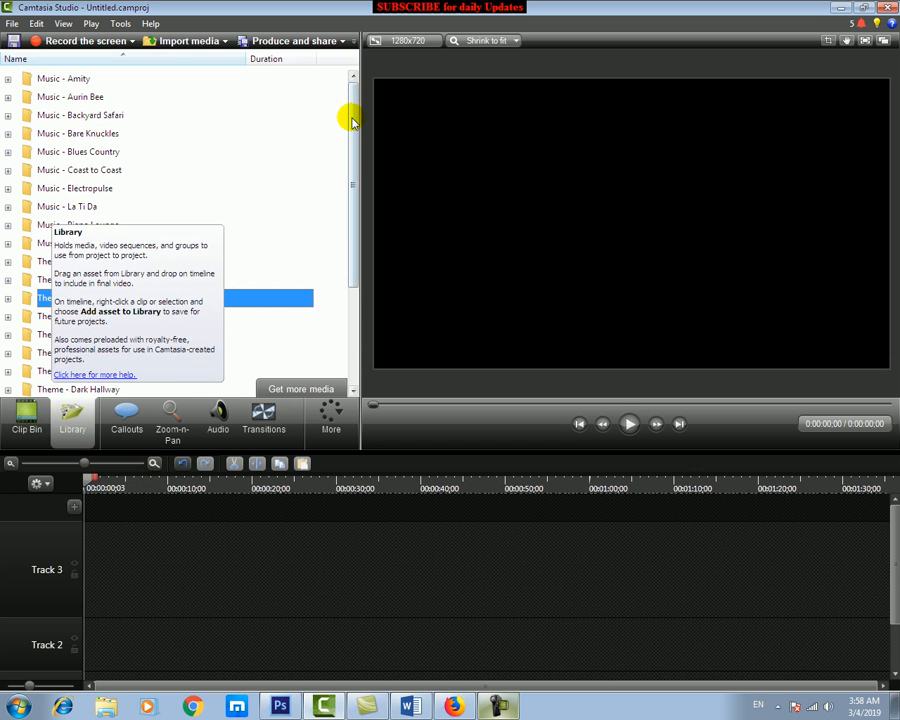
{"action": "scroll", "coordinate": [355, 103], "scroll_direction": "down", "scroll_amount": 3}
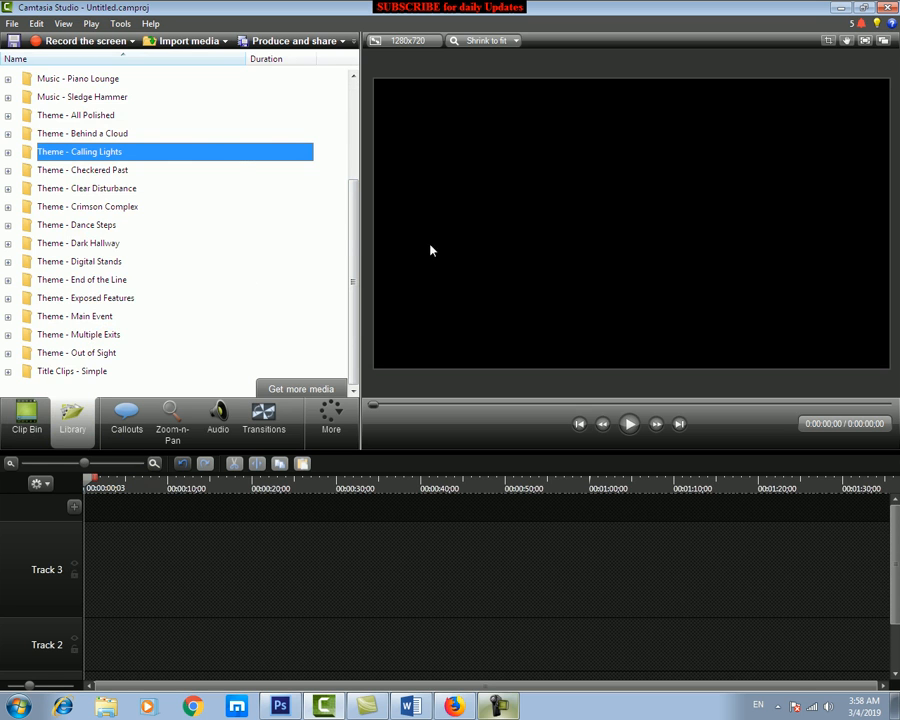
{"action": "left_click_drag", "start_coordinate": [350, 236], "coordinate": [360, 90]}
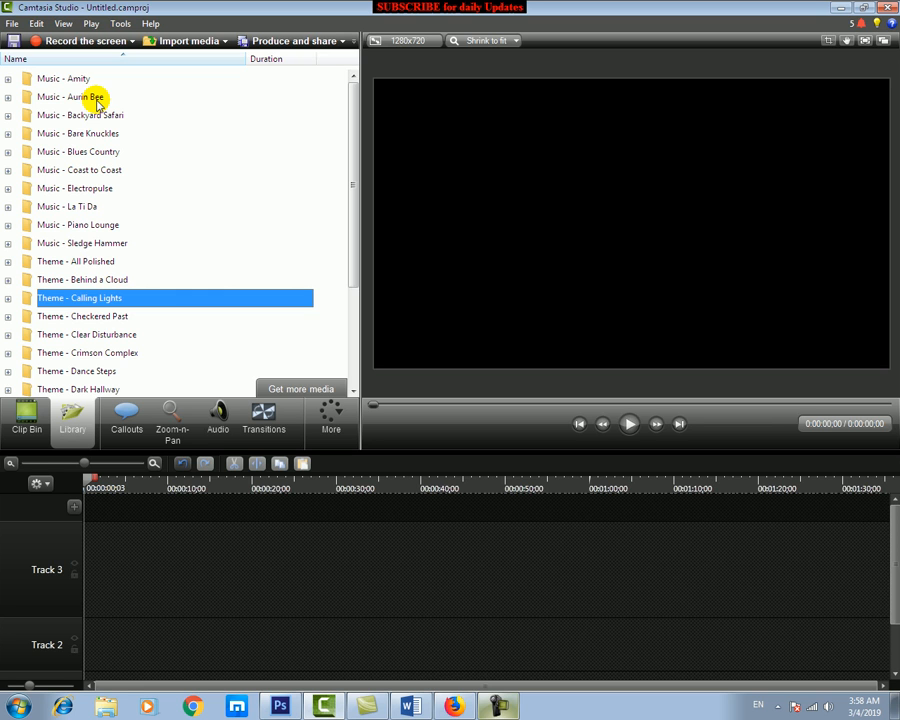
- Look through the tracks in the Music - Amity folder, preview Full Song, and collapse the folder
{"action": "left_click", "coordinate": [56, 80]}
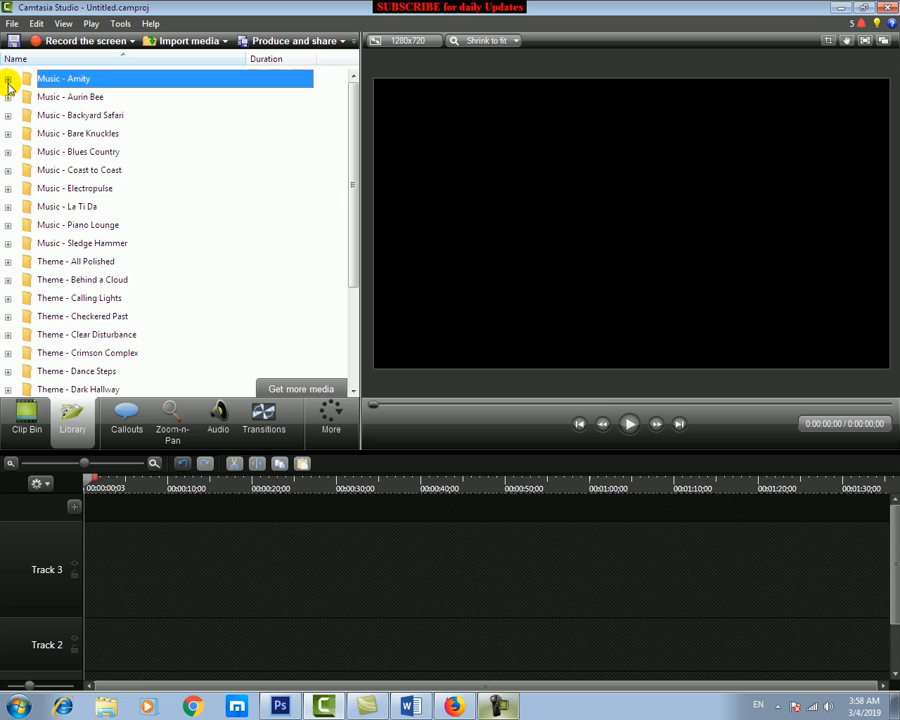
{"action": "left_click", "coordinate": [8, 79]}
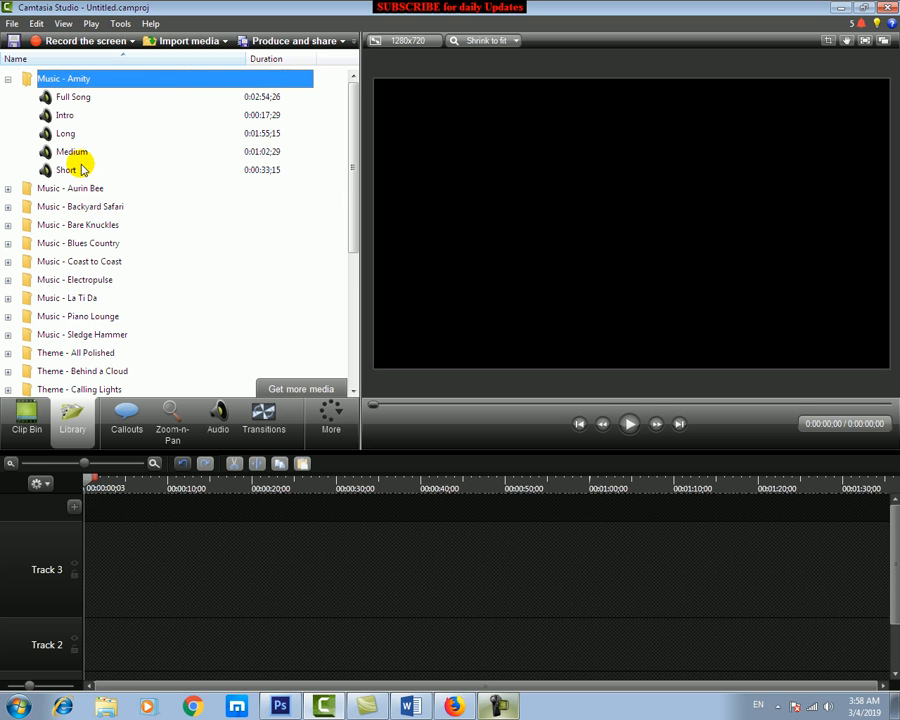
{"action": "left_click", "coordinate": [72, 97]}
{"action": "left_click", "coordinate": [66, 117]}
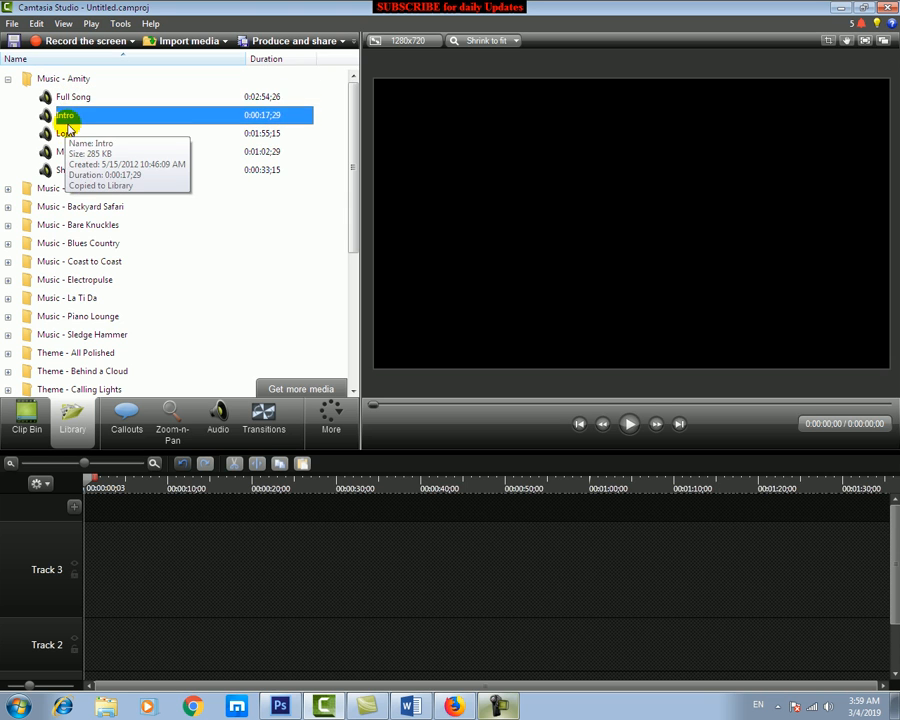
{"action": "left_click", "coordinate": [66, 133]}
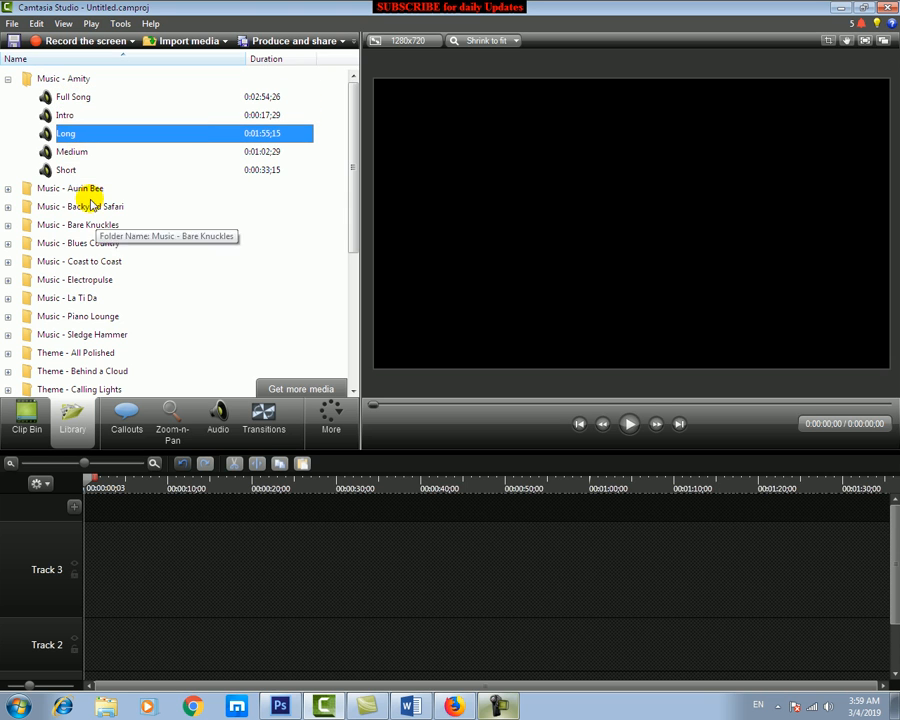
{"action": "double_click", "coordinate": [81, 141]}
{"action": "double_click", "coordinate": [68, 96]}
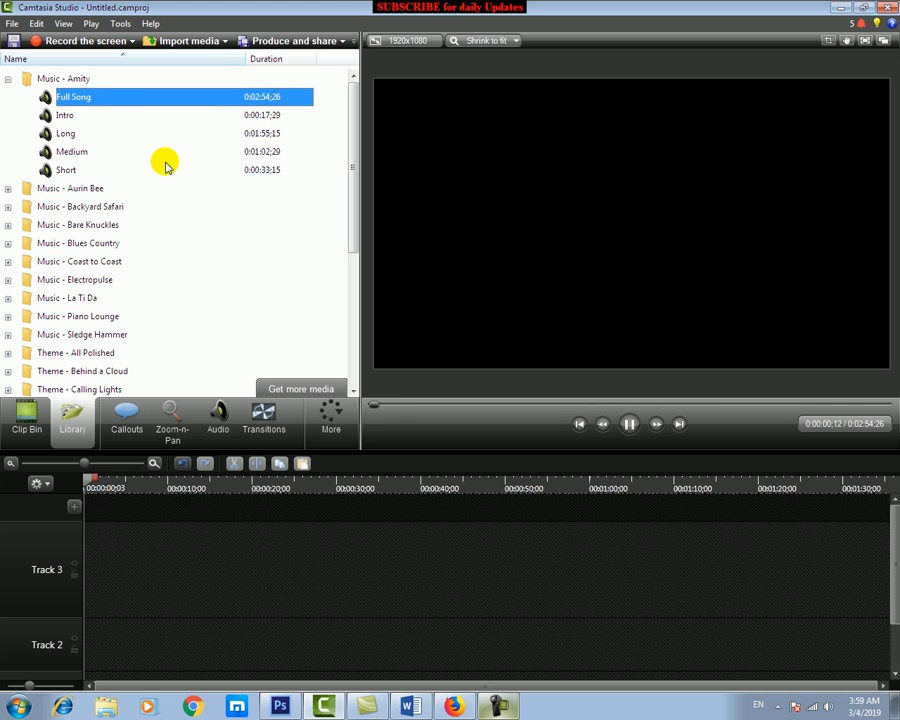
{"action": "double_click", "coordinate": [62, 95]}
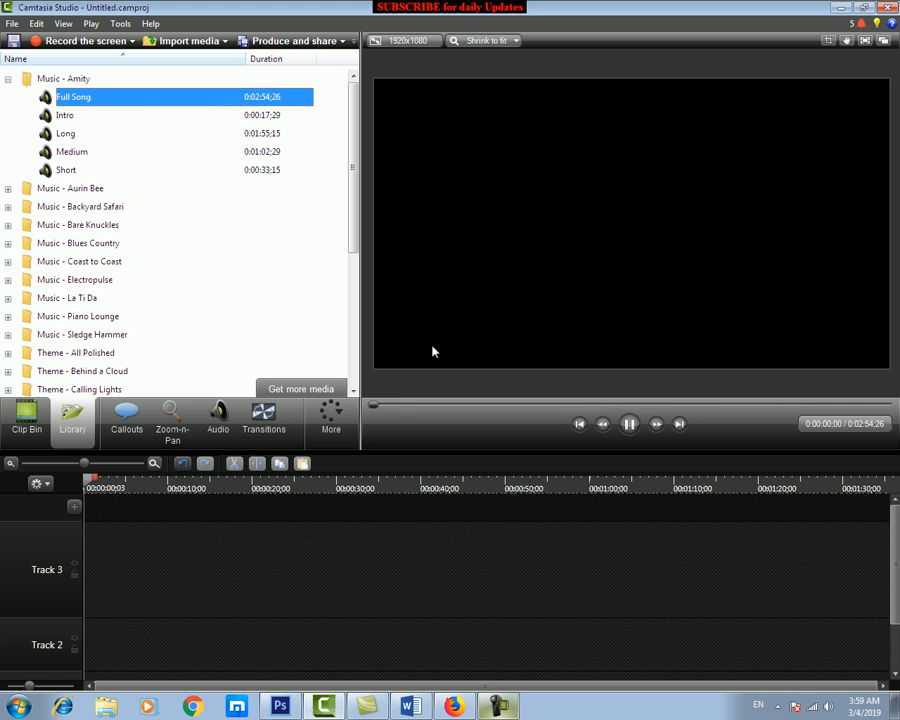
{"action": "left_click", "coordinate": [8, 80]}
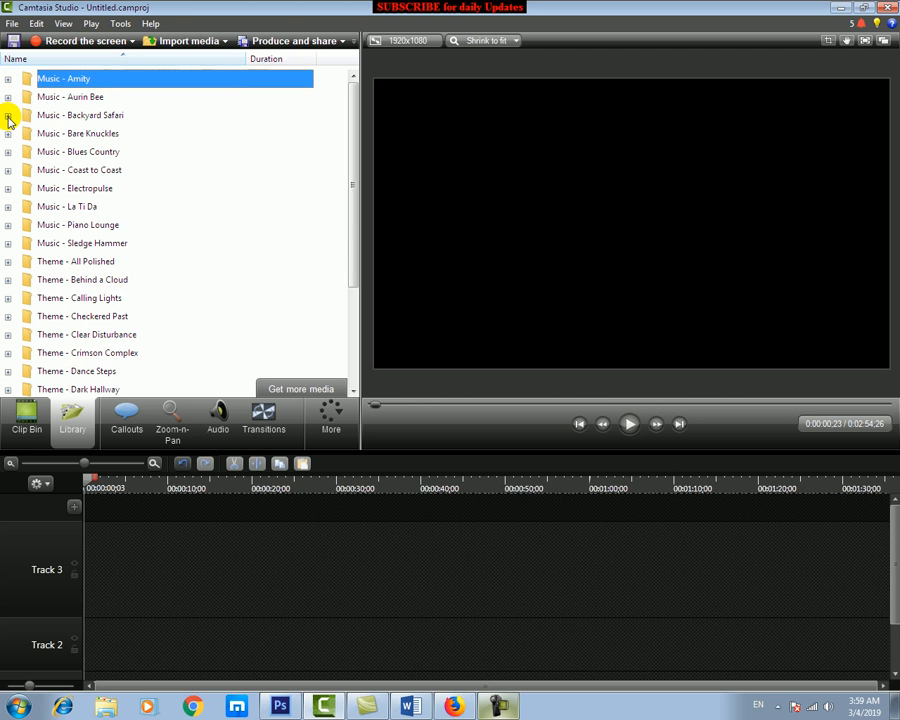
- Preview the Medium and Full Song tracks in the Music - Backyard Safari folder, then collapse it and stop playback
{"action": "left_click", "coordinate": [8, 117]}
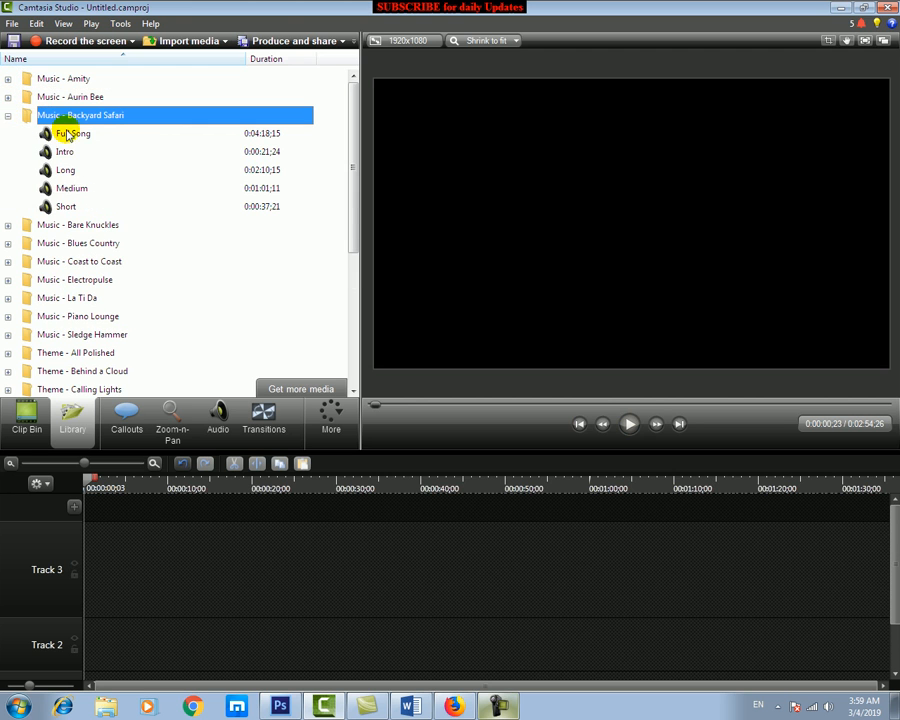
{"action": "left_click", "coordinate": [64, 170]}
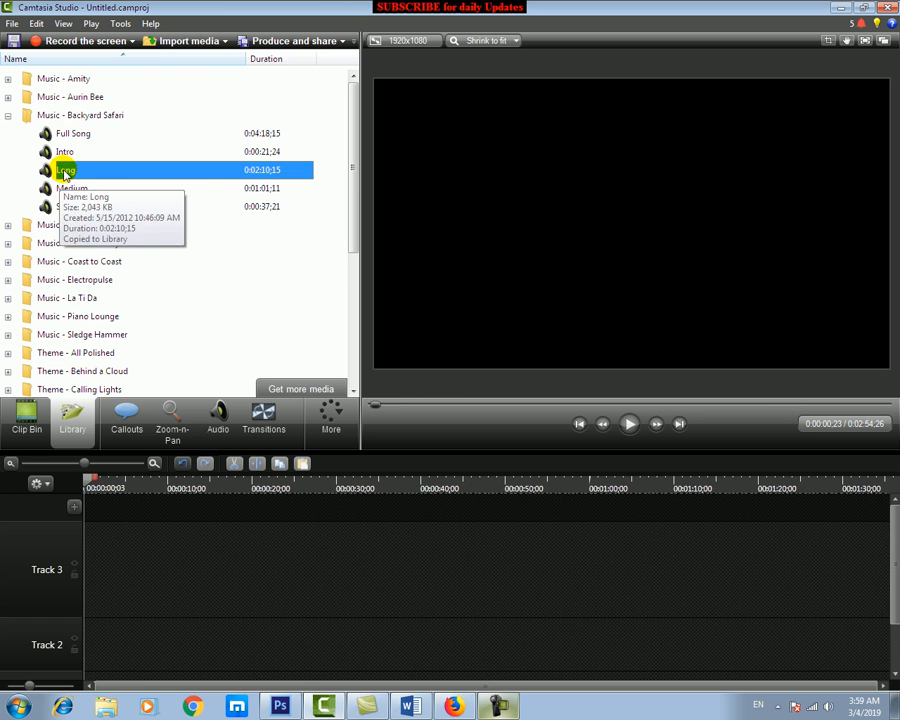
{"action": "left_click", "coordinate": [86, 188]}
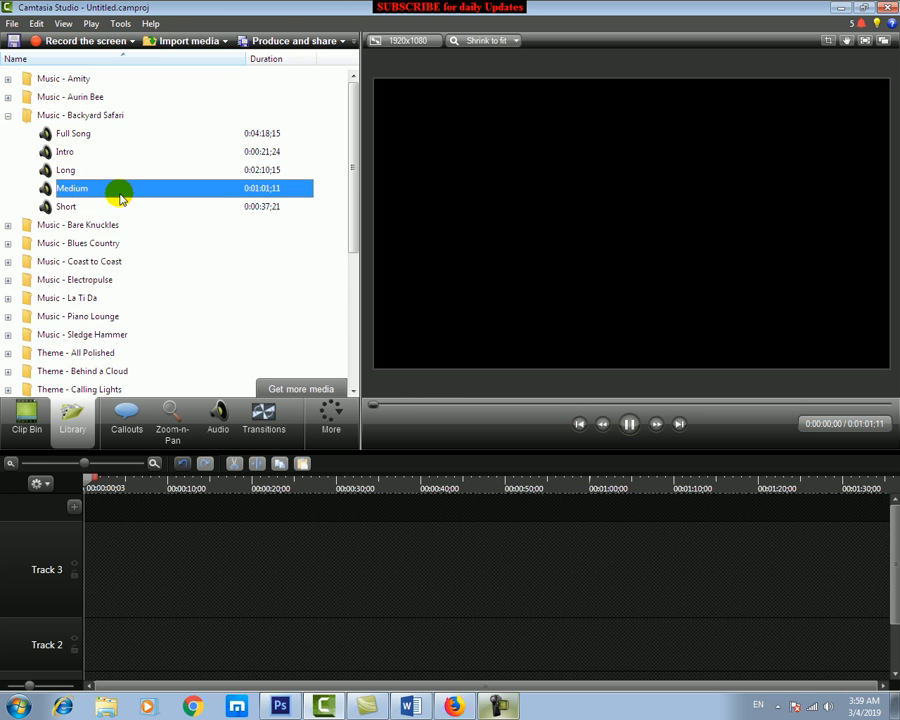
{"action": "left_click", "coordinate": [76, 138]}
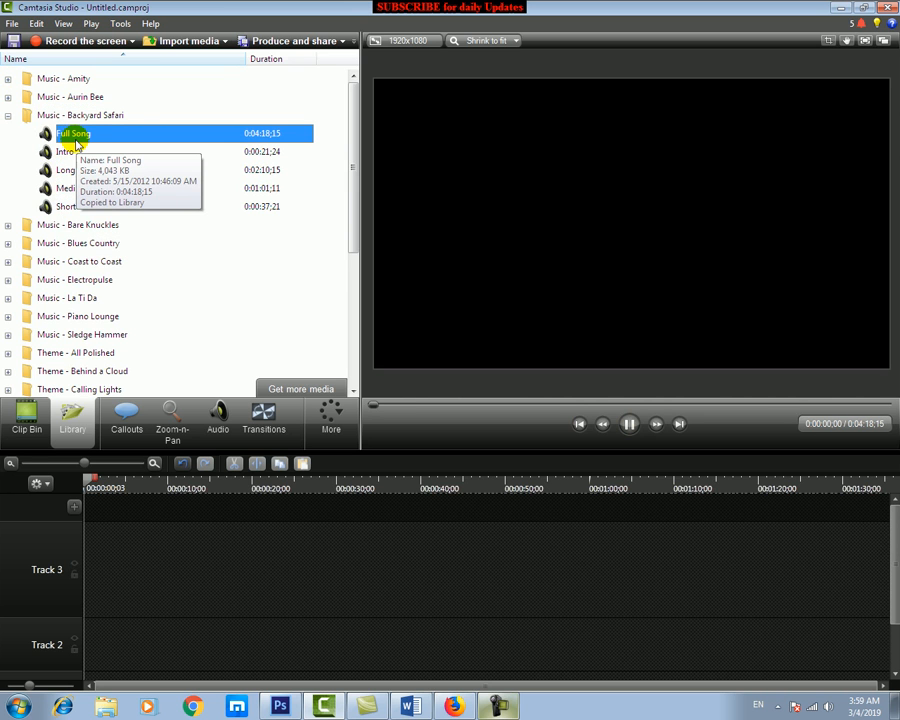
{"action": "left_click", "coordinate": [8, 115]}
{"action": "left_click", "coordinate": [628, 424]}
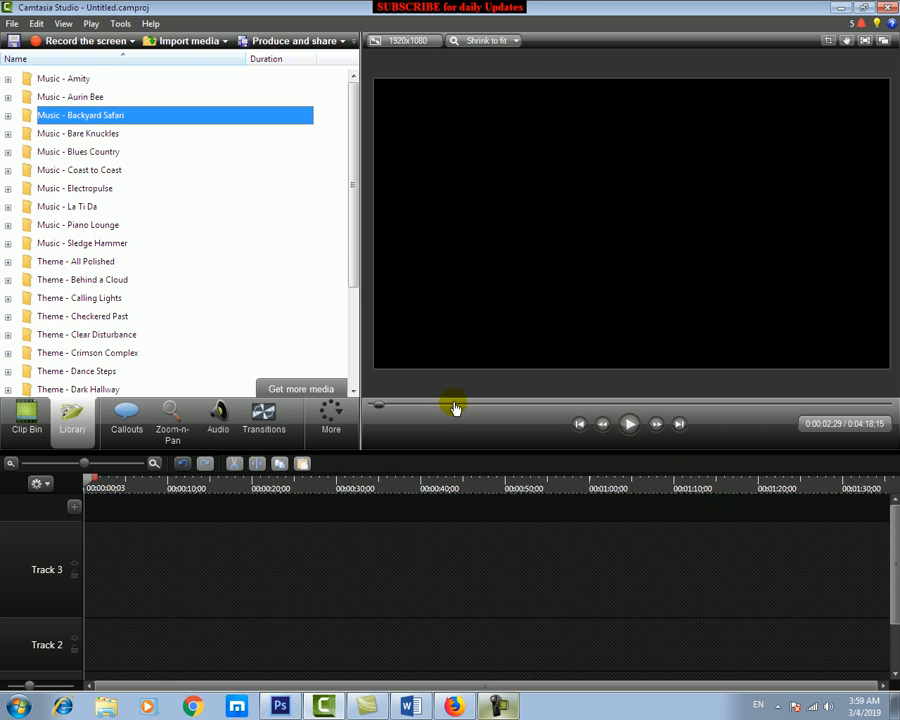
- Import the video "5 home tab part 3" from the 2 MS Word 2013 Videos folder into the Clip Bin
{"action": "left_click", "coordinate": [40, 412]}
{"action": "right_click", "coordinate": [137, 172]}
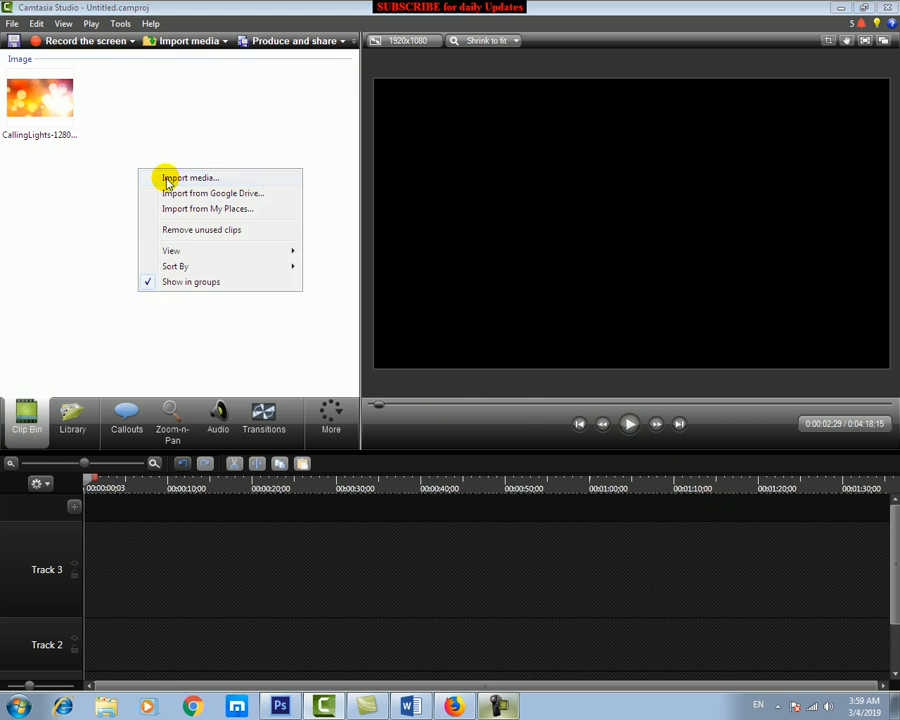
{"action": "left_click", "coordinate": [170, 177]}
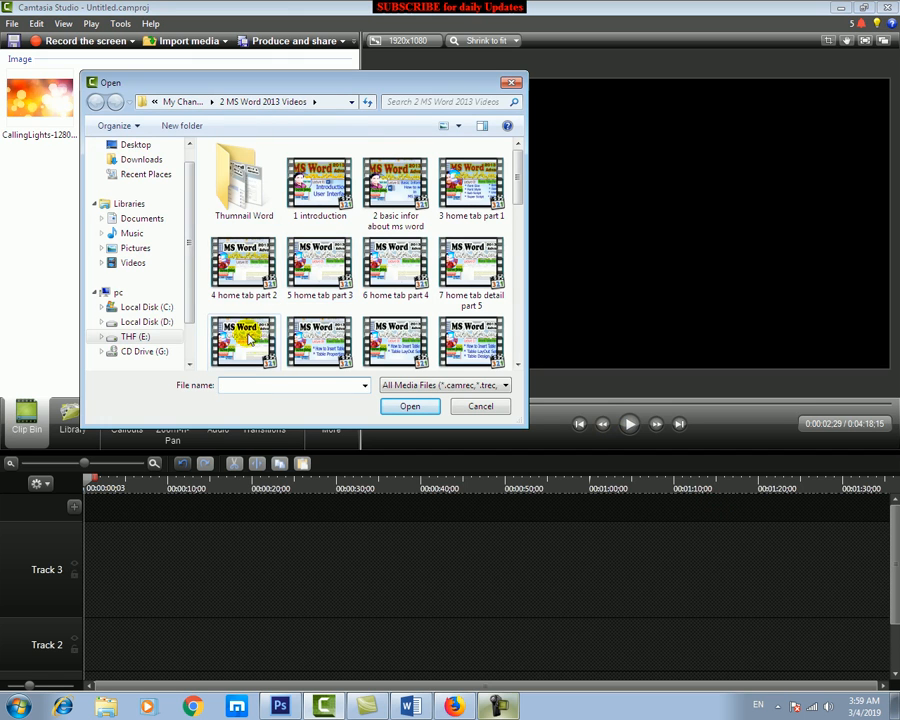
{"action": "scroll", "coordinate": [190, 265], "scroll_direction": "down", "scroll_amount": 1}
{"action": "left_click", "coordinate": [316, 258]}
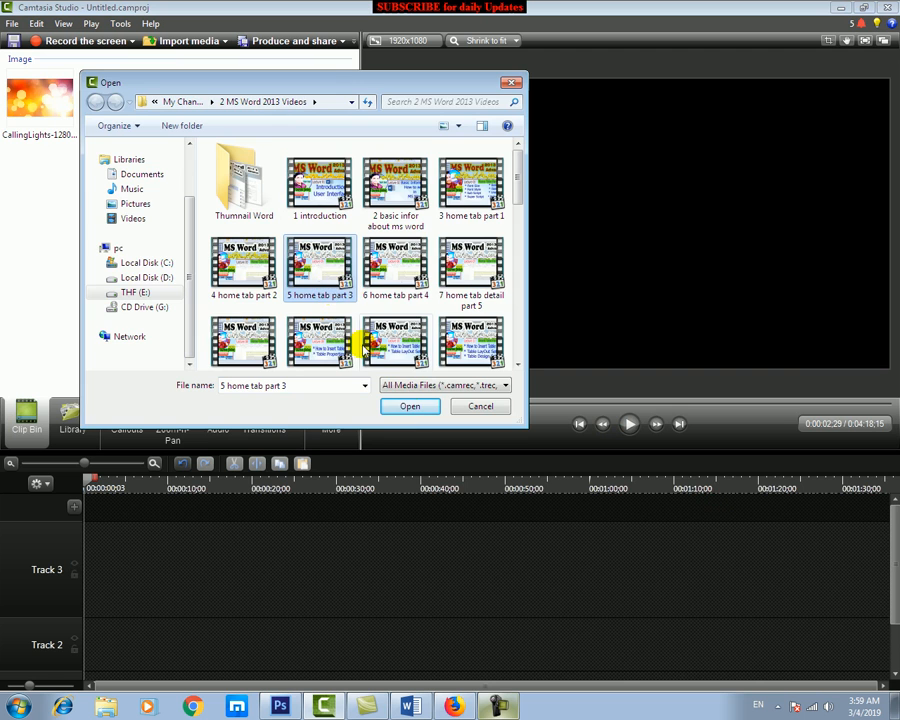
{"action": "left_click", "coordinate": [407, 405]}
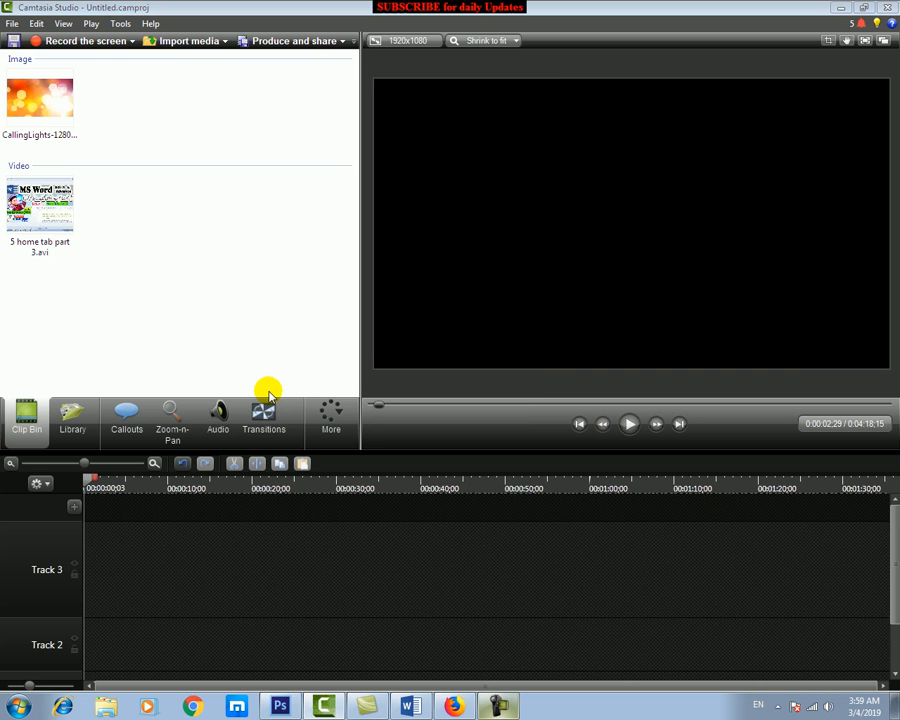
- Place the 5 home tab part 3.avi clip at the start of Track 3 and briefly play it
{"action": "right_click", "coordinate": [40, 198]}
{"action": "left_click_drag", "start_coordinate": [56, 200], "coordinate": [152, 540]}
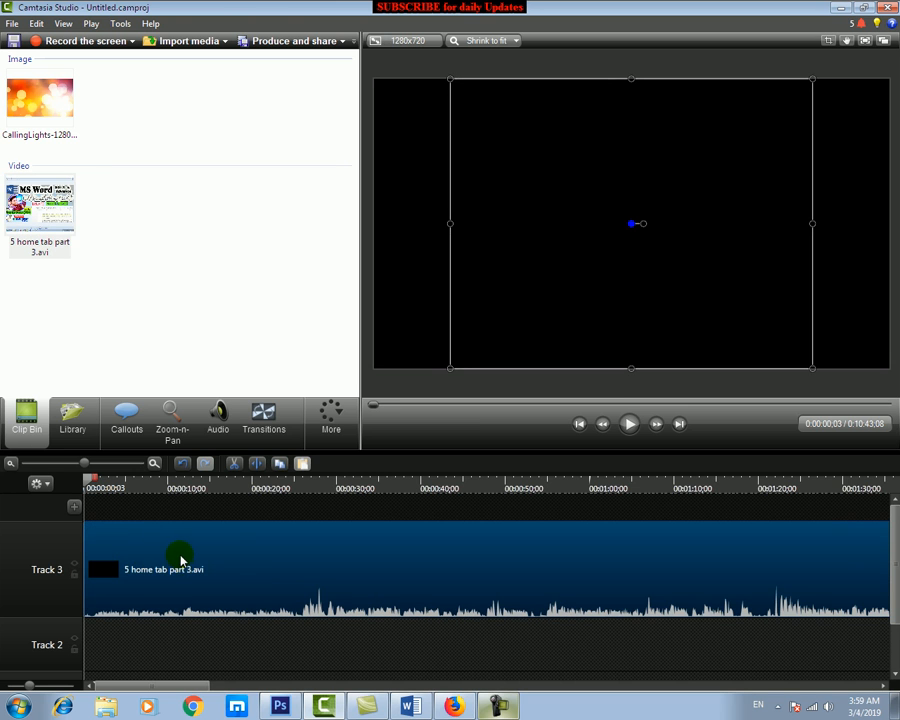
{"action": "left_click", "coordinate": [629, 423]}
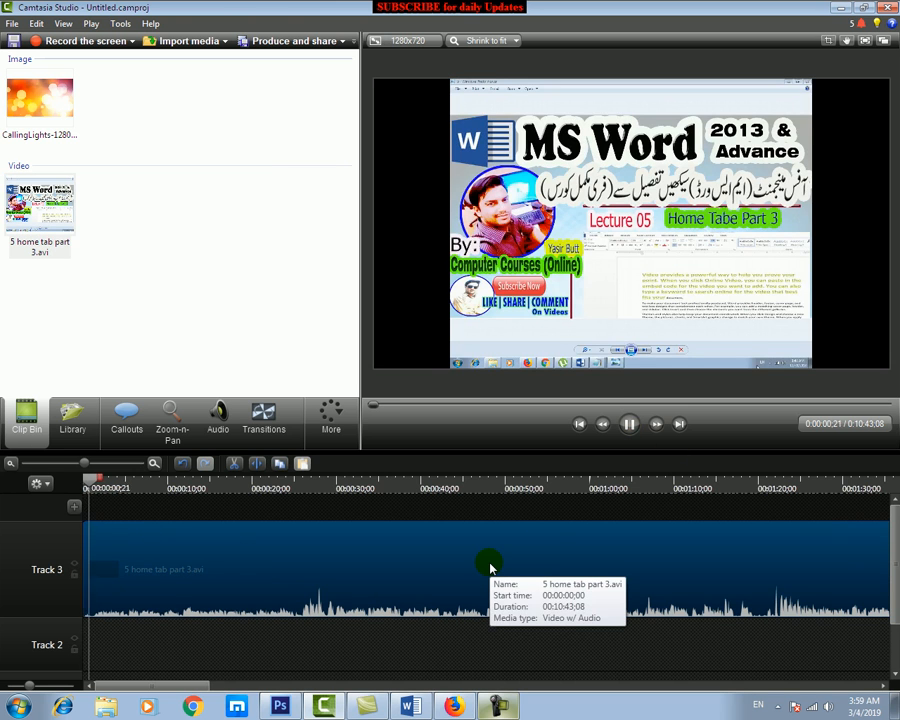
{"action": "left_click", "coordinate": [629, 423]}
- Expand the Music - Blues Country folder in the Library and preview its Intro track
{"action": "left_click", "coordinate": [70, 415]}
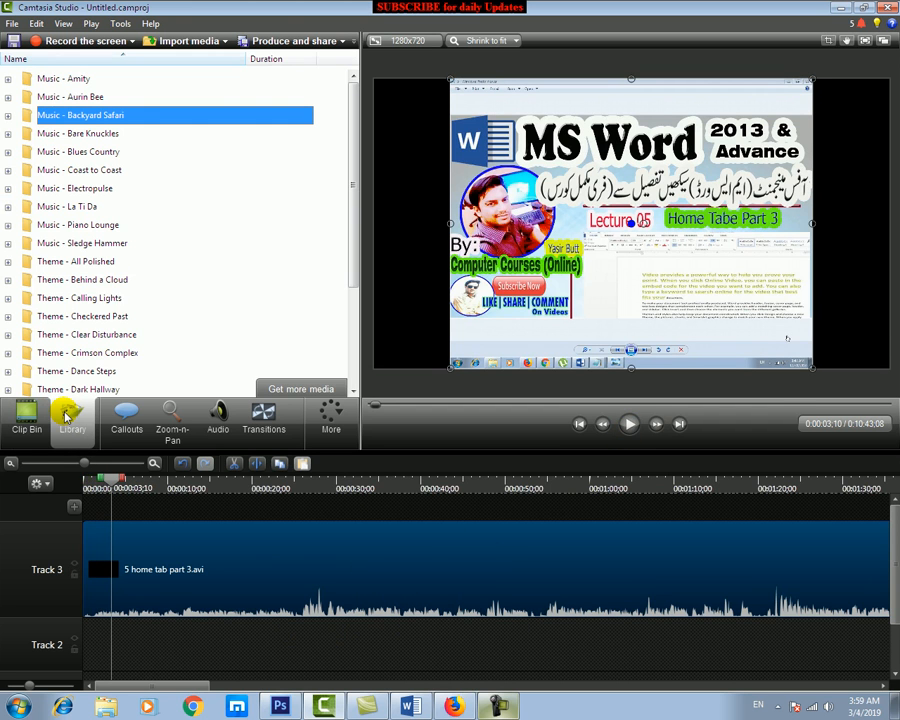
{"action": "left_click", "coordinate": [10, 152]}
{"action": "left_click", "coordinate": [65, 189]}
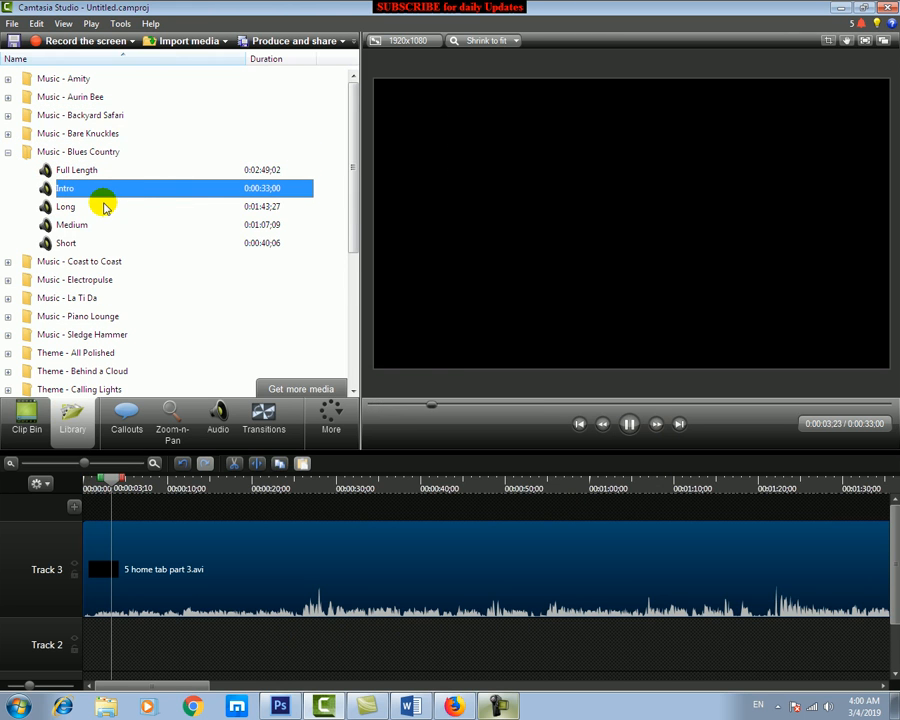
{"action": "left_click", "coordinate": [629, 423]}
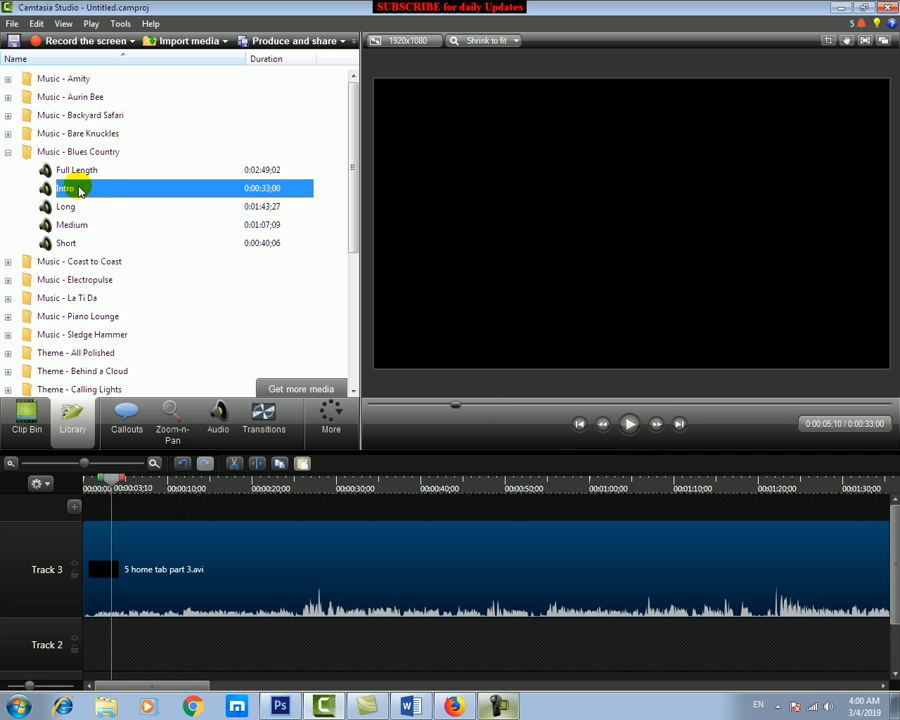
- Add the Blues Country Intro music to Track 2, starting at about 8 seconds
{"action": "left_click_drag", "start_coordinate": [80, 190], "coordinate": [103, 326]}
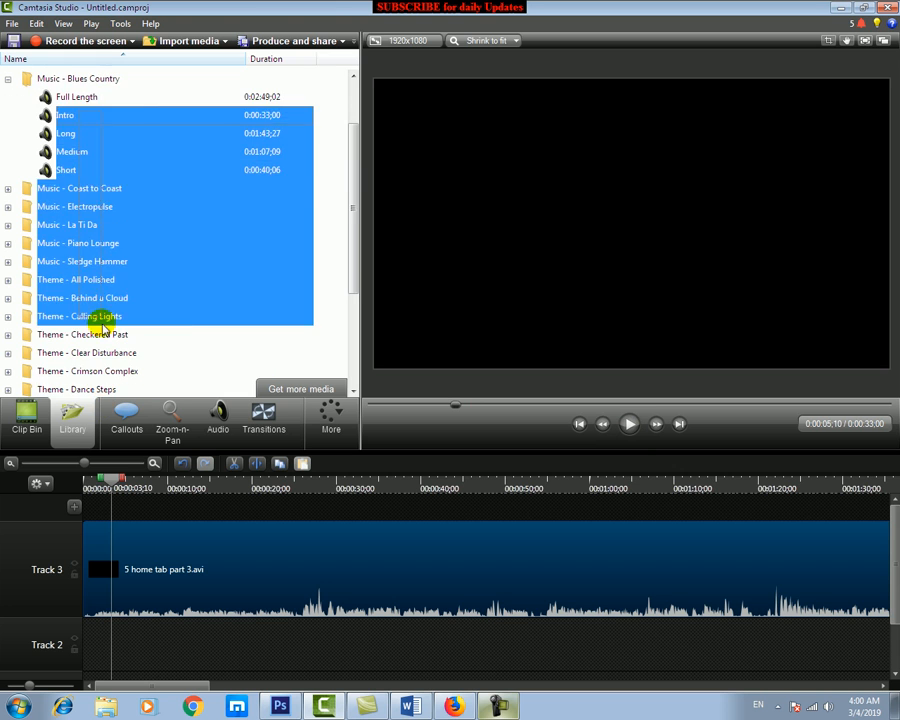
{"action": "left_click", "coordinate": [62, 115]}
{"action": "left_click_drag", "start_coordinate": [81, 115], "coordinate": [137, 183]}
{"action": "left_click_drag", "start_coordinate": [46, 134], "coordinate": [160, 645]}
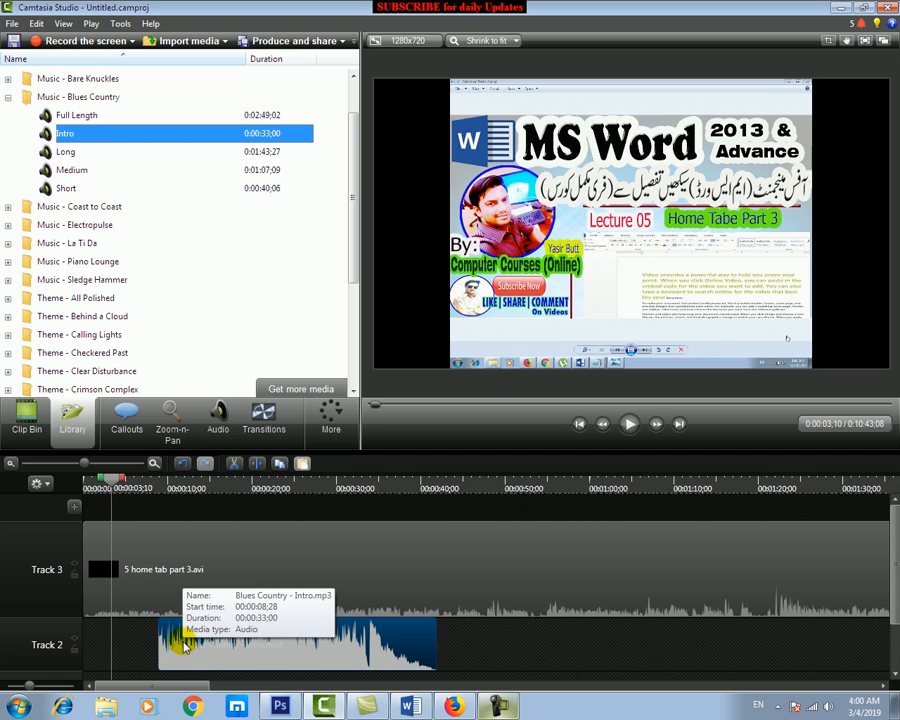
{"action": "mouse_move", "coordinate": [220, 650]}
{"action": "left_mouse_down"}
{"action": "mouse_move", "coordinate": [141, 648]}
{"action": "mouse_move", "coordinate": [212, 650]}
{"action": "left_mouse_up"}
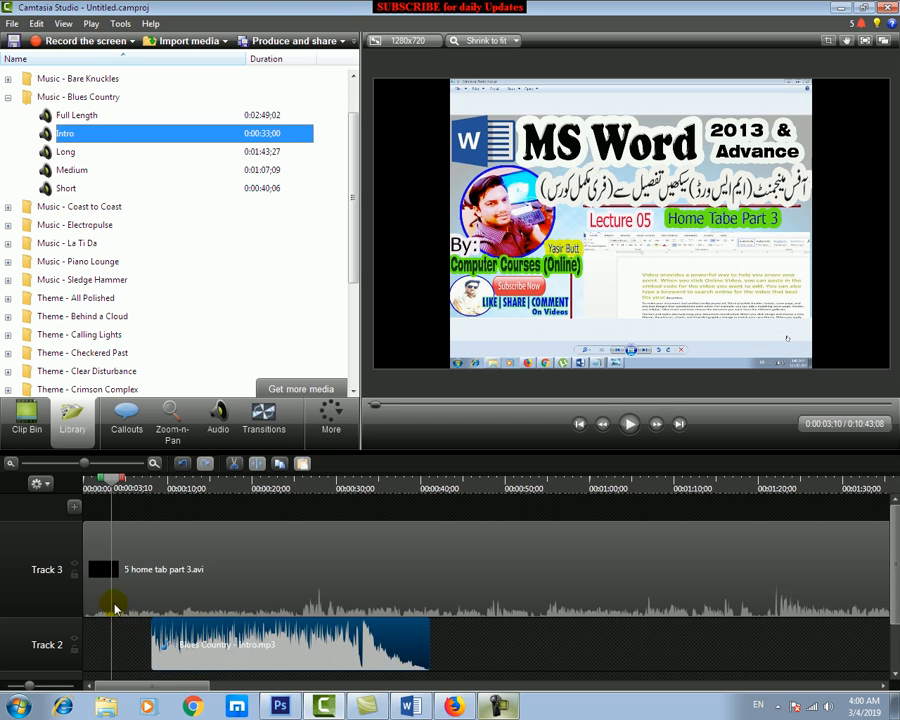
- Play the timeline from just before the Blues Country intro to check the music together with the video
{"action": "left_click_drag", "start_coordinate": [112, 482], "coordinate": [153, 488]}
{"action": "mouse_move", "coordinate": [143, 488]}
{"action": "left_mouse_down"}
{"action": "mouse_move", "coordinate": [129, 488]}
{"action": "mouse_move", "coordinate": [148, 486]}
{"action": "left_mouse_up"}
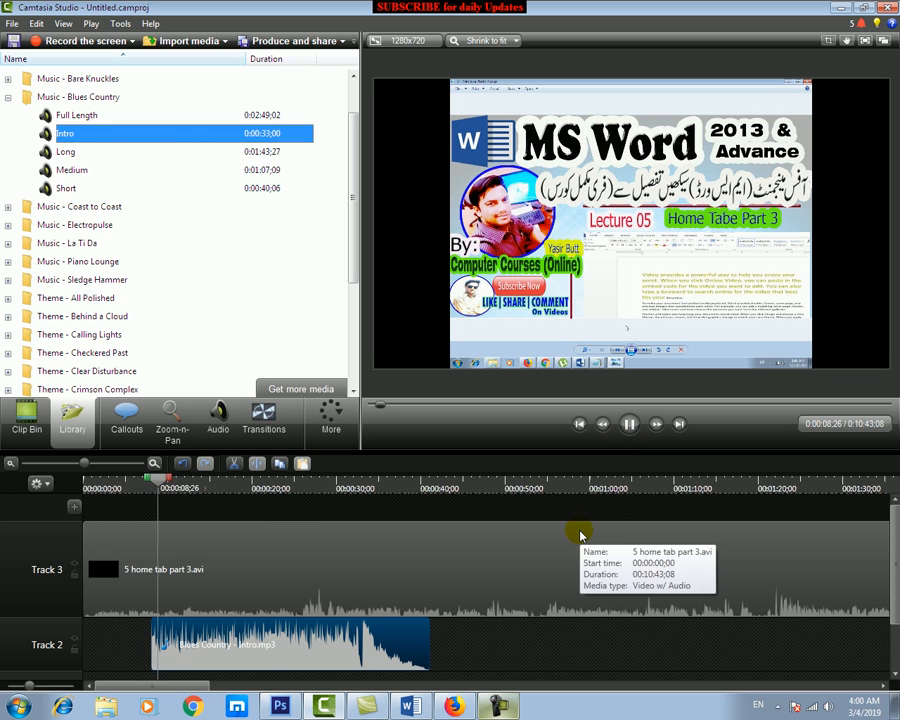
{"action": "left_click", "coordinate": [629, 425]}
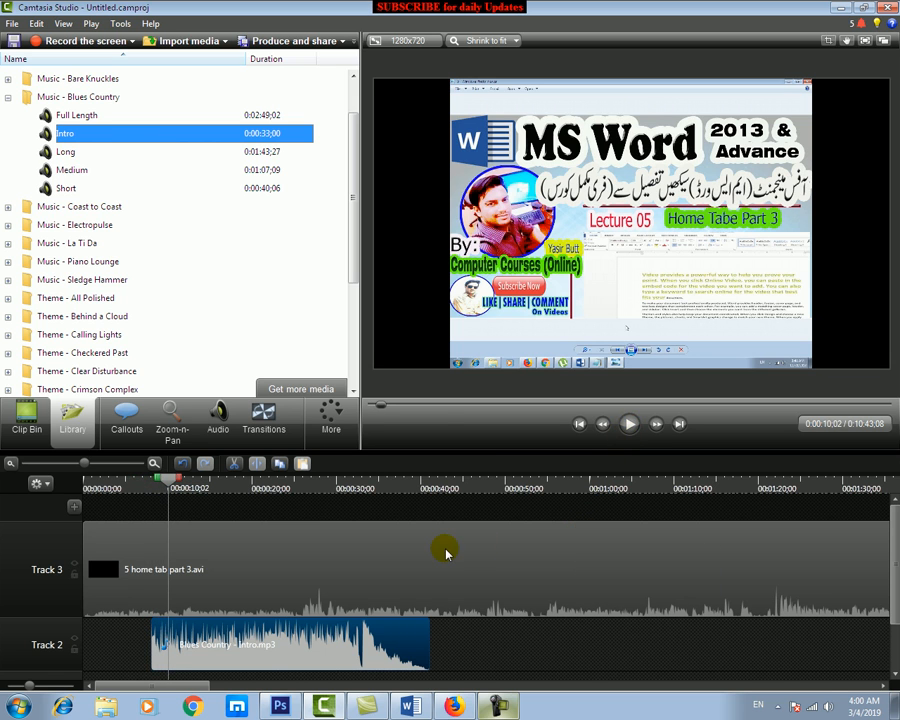
- Open the audio editing options for the 5 home tab part 3.avi clip on Track 3
{"action": "left_click", "coordinate": [348, 603]}
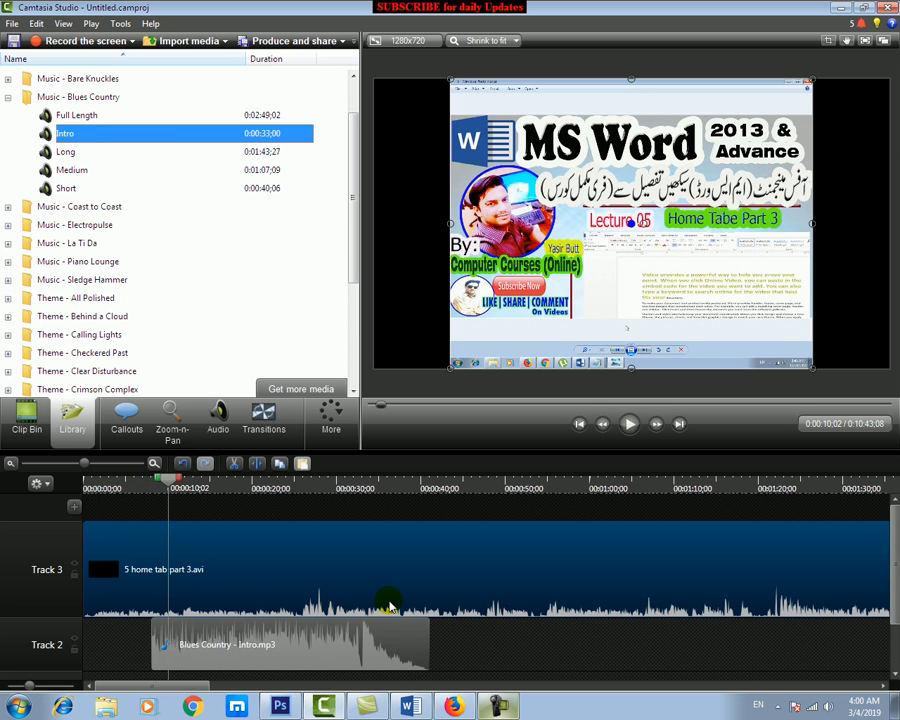
{"action": "right_click", "coordinate": [279, 571]}
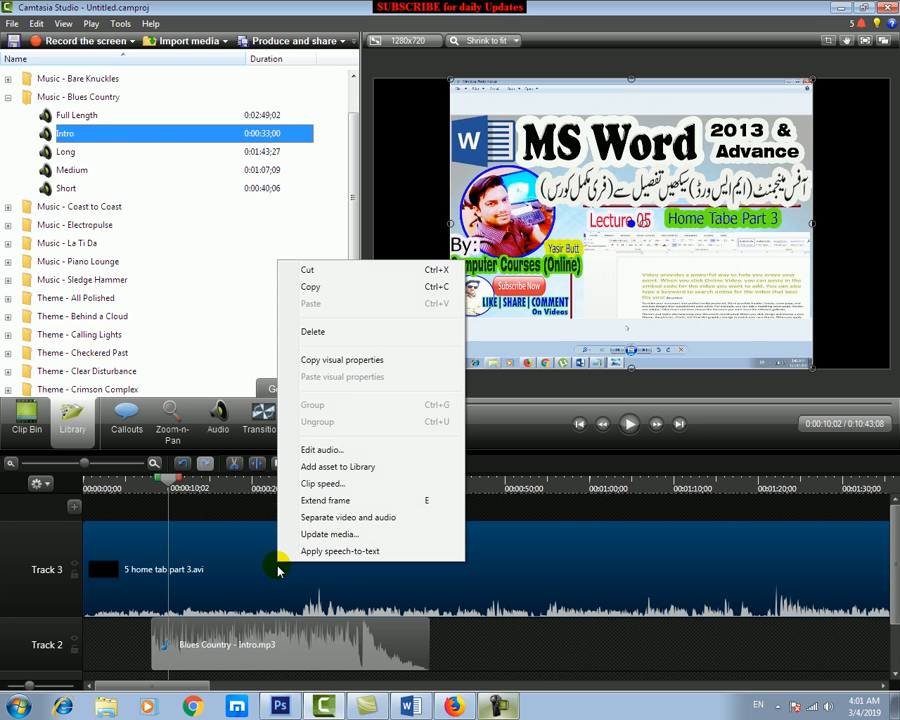
{"action": "left_click", "coordinate": [324, 455]}
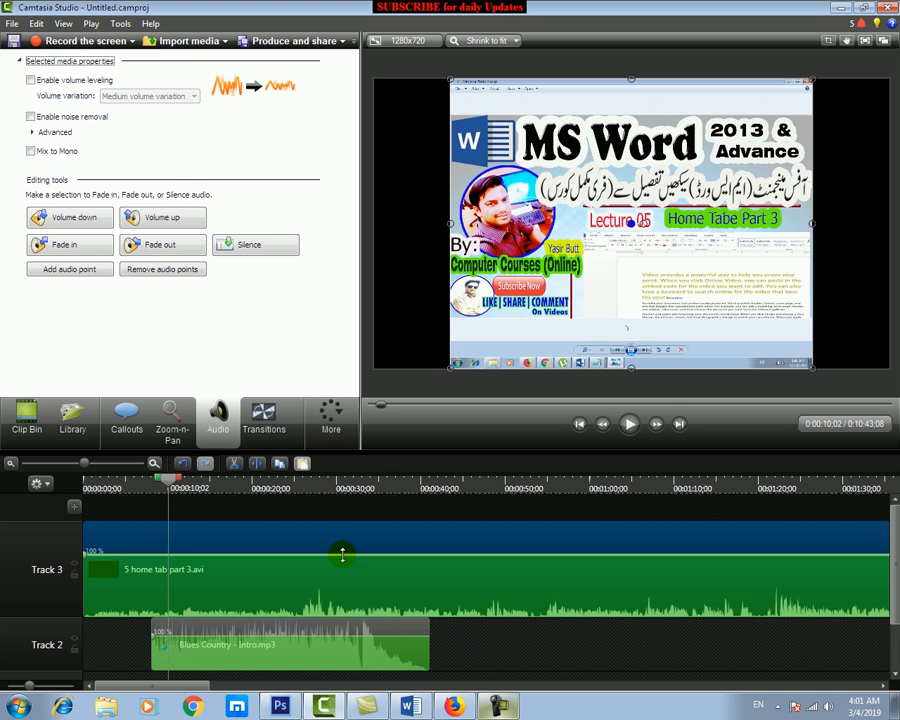
- Raise the audio volume of the 5 home tab part 3.avi clip on Track 3 and return to the Library
{"action": "left_click_drag", "start_coordinate": [342, 554], "coordinate": [342, 517]}
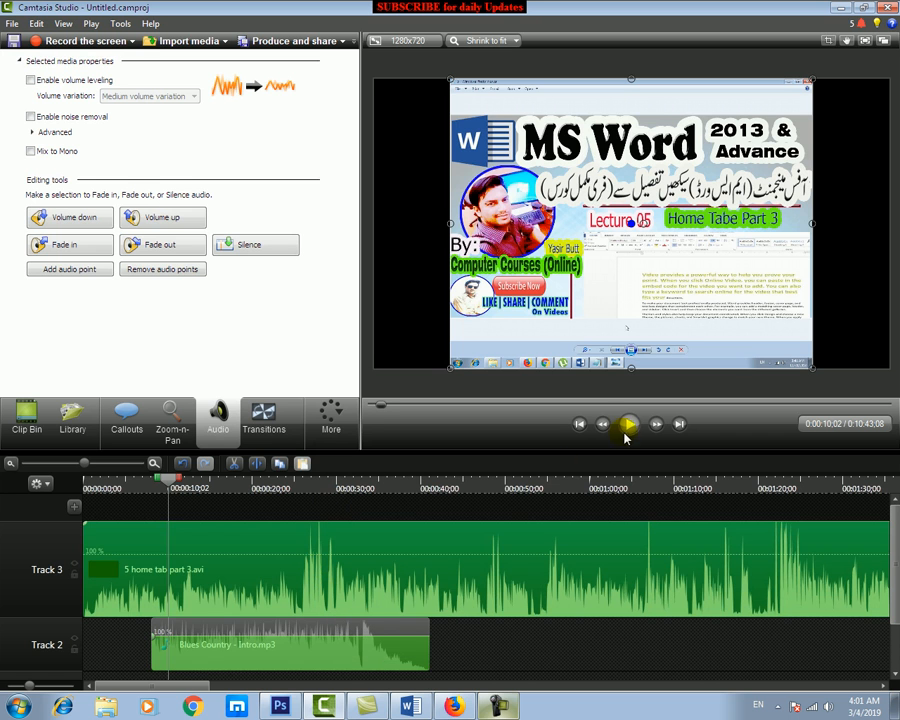
{"action": "left_click", "coordinate": [72, 418]}
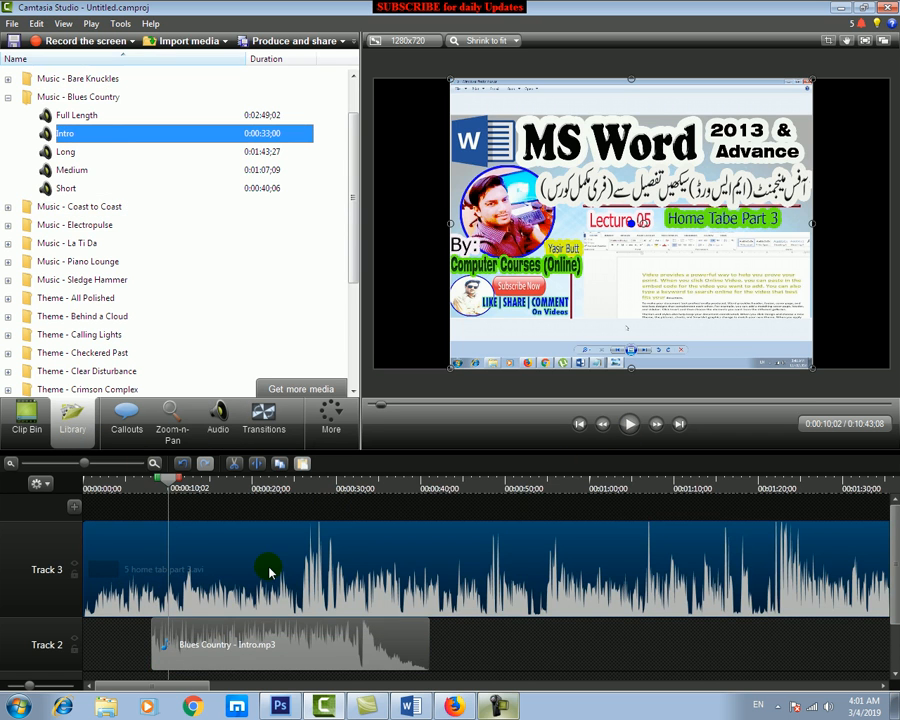
- Move the Blues Country Intro music clip on Track 2 to start at about 1 second
{"action": "left_click_drag", "start_coordinate": [212, 650], "coordinate": [214, 650]}
{"action": "right_click", "coordinate": [263, 650]}
{"action": "left_click", "coordinate": [201, 631]}
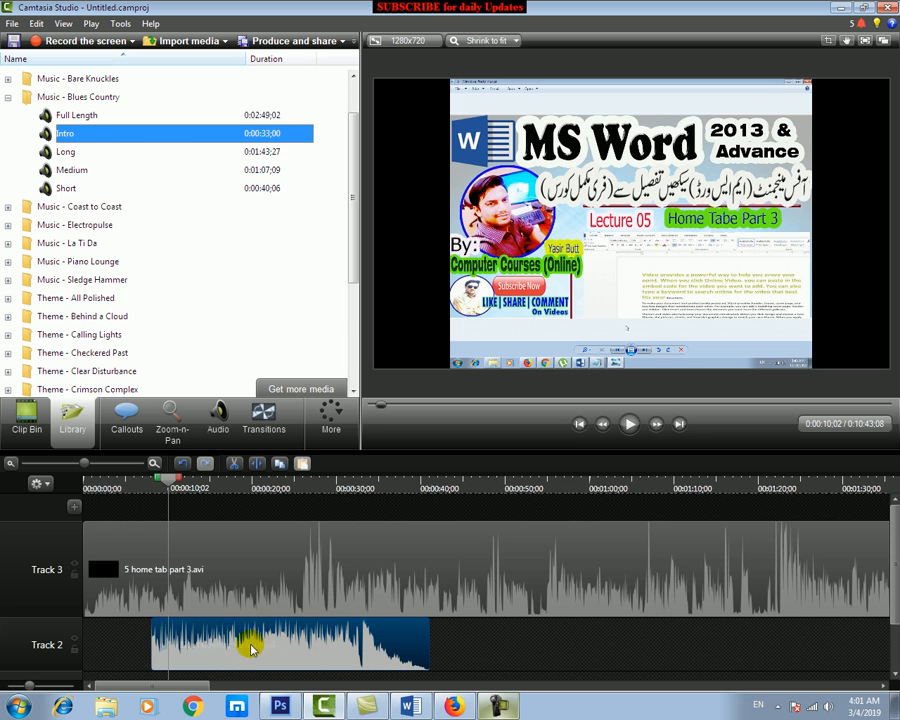
{"action": "left_click_drag", "start_coordinate": [238, 643], "coordinate": [177, 637]}
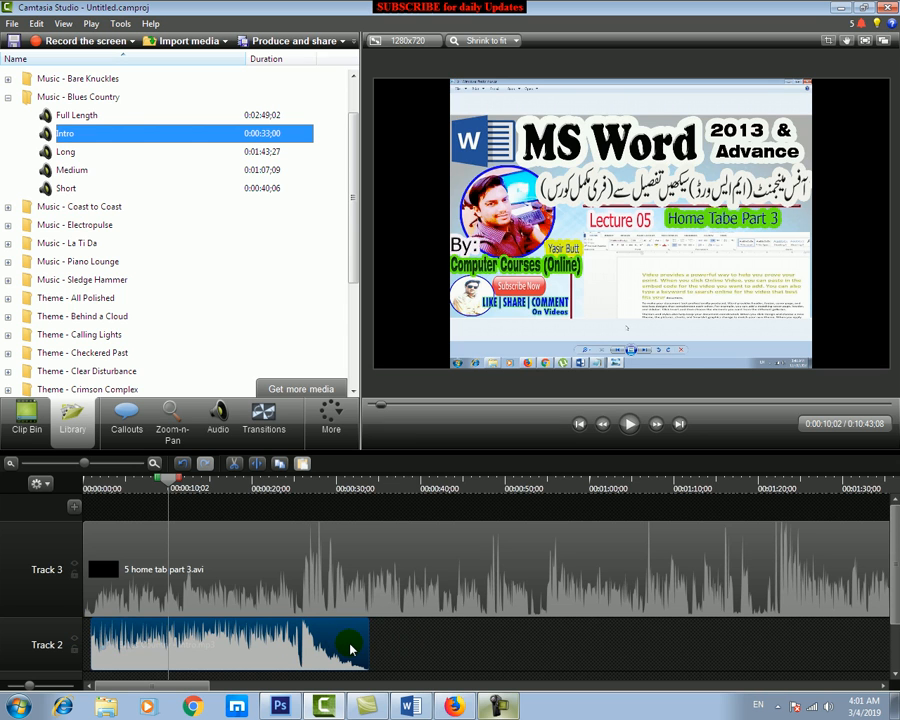
- Try to extend the end of the Blues Country Intro clip on Track 2 so the music lasts longer under the video
{"action": "left_click_drag", "start_coordinate": [172, 484], "coordinate": [370, 494]}
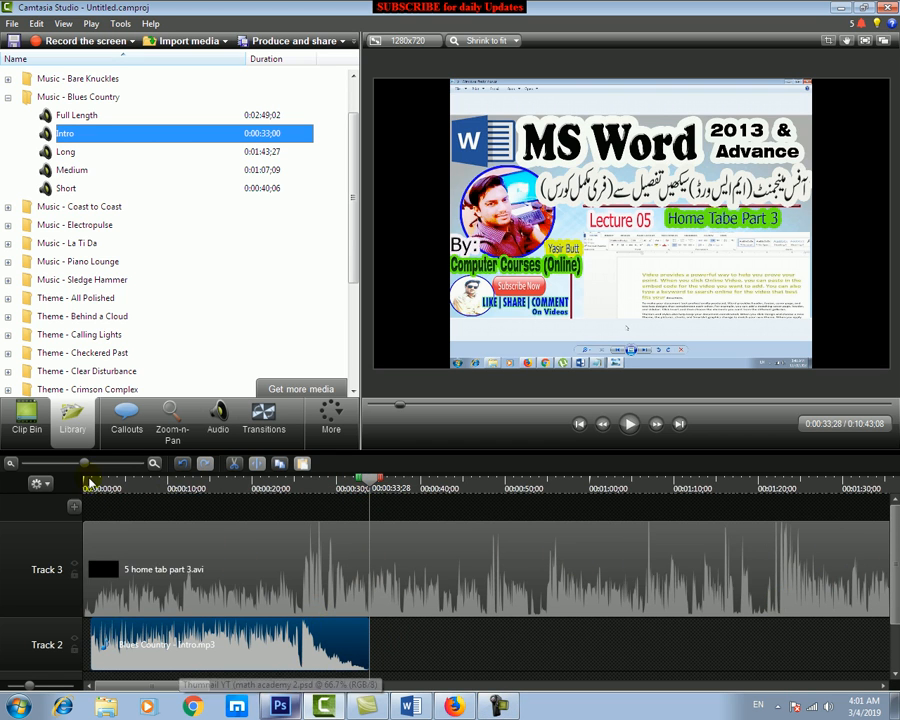
{"action": "left_click", "coordinate": [11, 466]}
{"action": "left_click", "coordinate": [11, 466]}
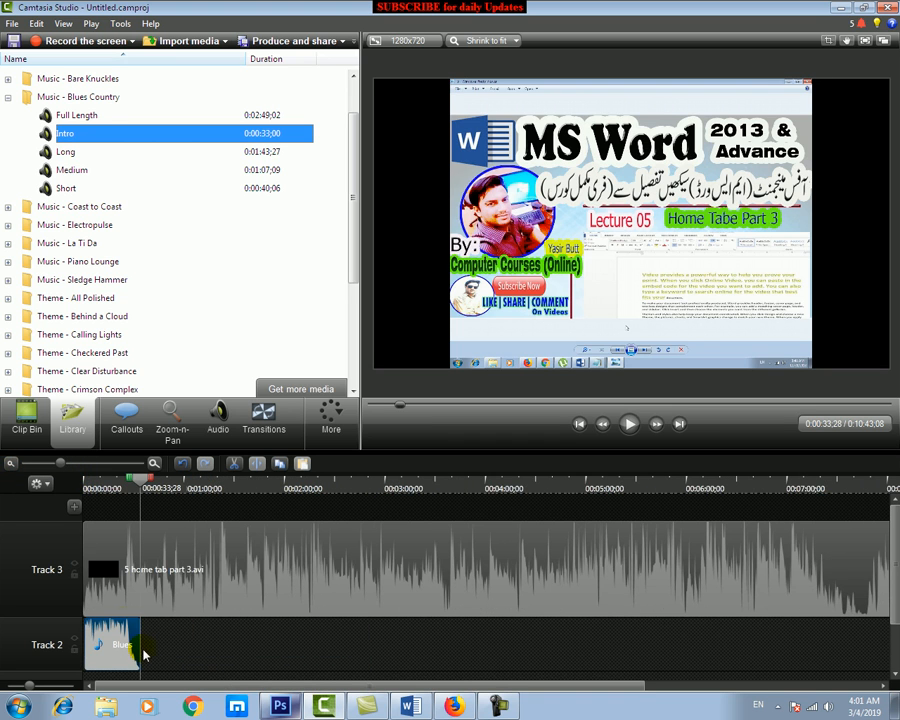
{"action": "left_click_drag", "start_coordinate": [138, 643], "coordinate": [438, 654]}
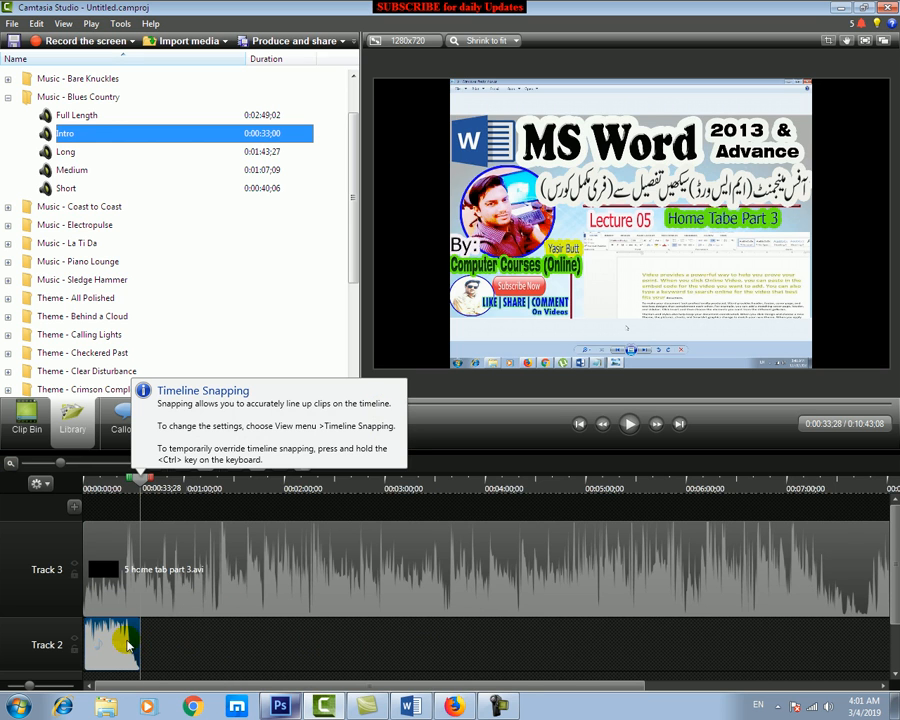
{"action": "left_click_drag", "start_coordinate": [139, 643], "coordinate": [159, 645]}
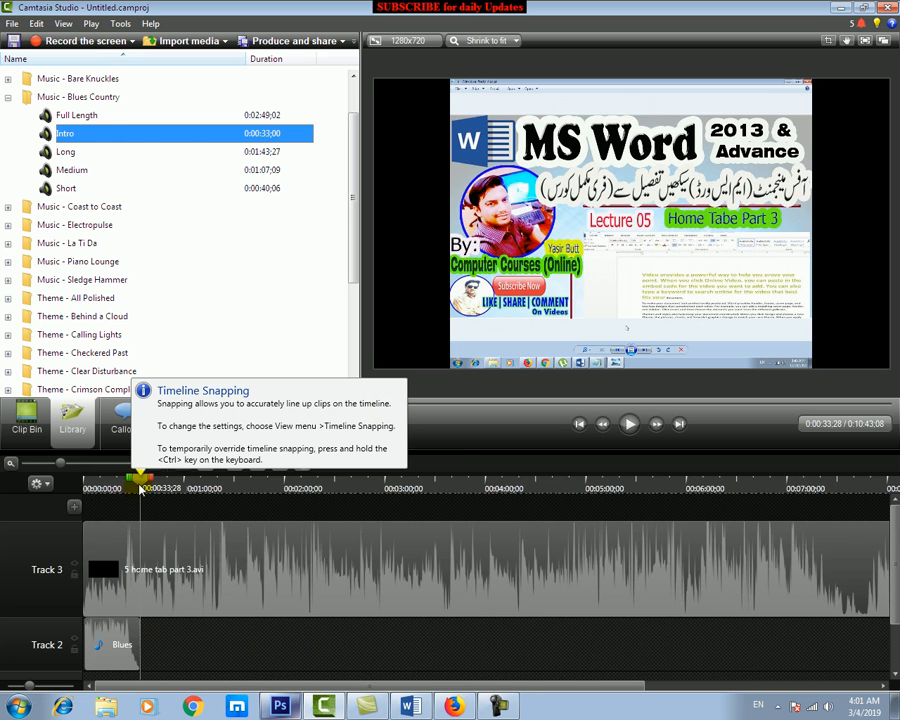
{"action": "left_click_drag", "start_coordinate": [141, 487], "coordinate": [226, 487]}
{"action": "left_click", "coordinate": [125, 649]}
{"action": "mouse_move", "coordinate": [139, 641]}
{"action": "left_mouse_down"}
{"action": "mouse_move", "coordinate": [347, 638]}
{"action": "mouse_move", "coordinate": [153, 646]}
{"action": "left_mouse_up"}
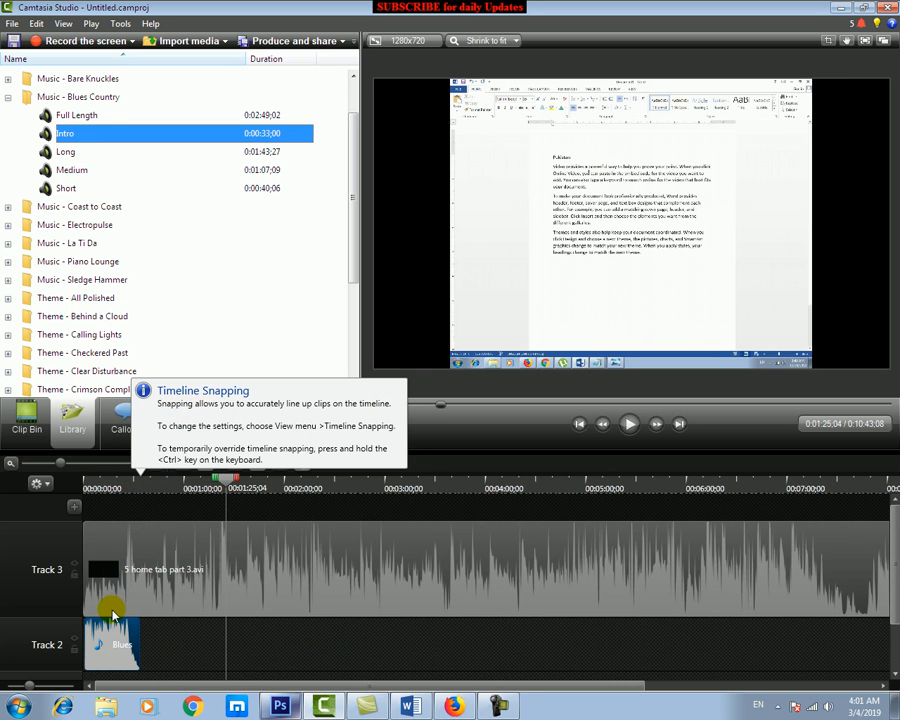
{"action": "left_click", "coordinate": [110, 642]}
{"action": "left_click", "coordinate": [155, 465]}
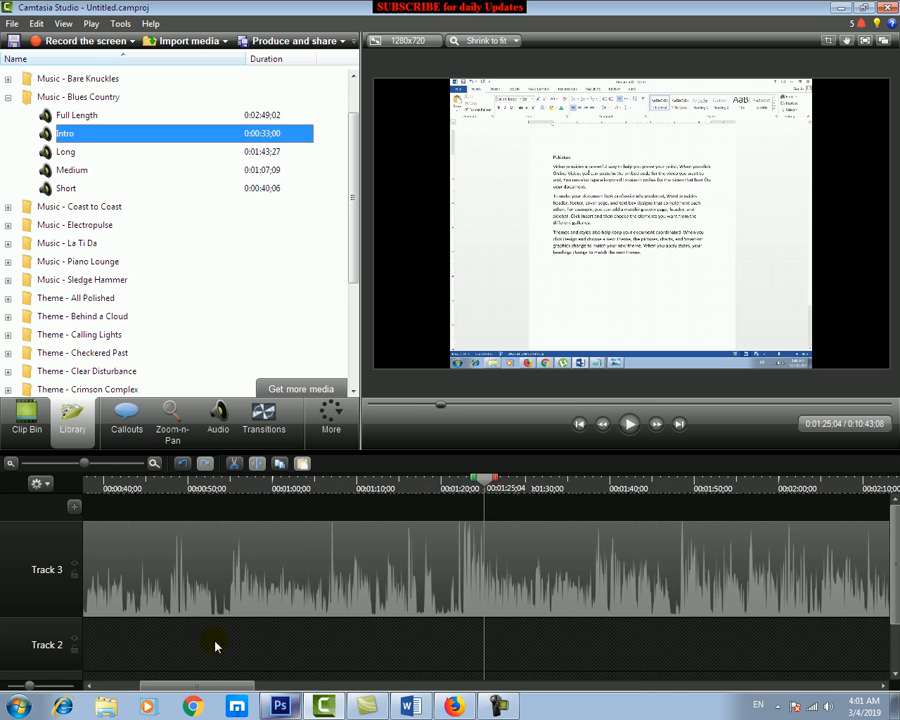
{"action": "left_click", "coordinate": [10, 464]}
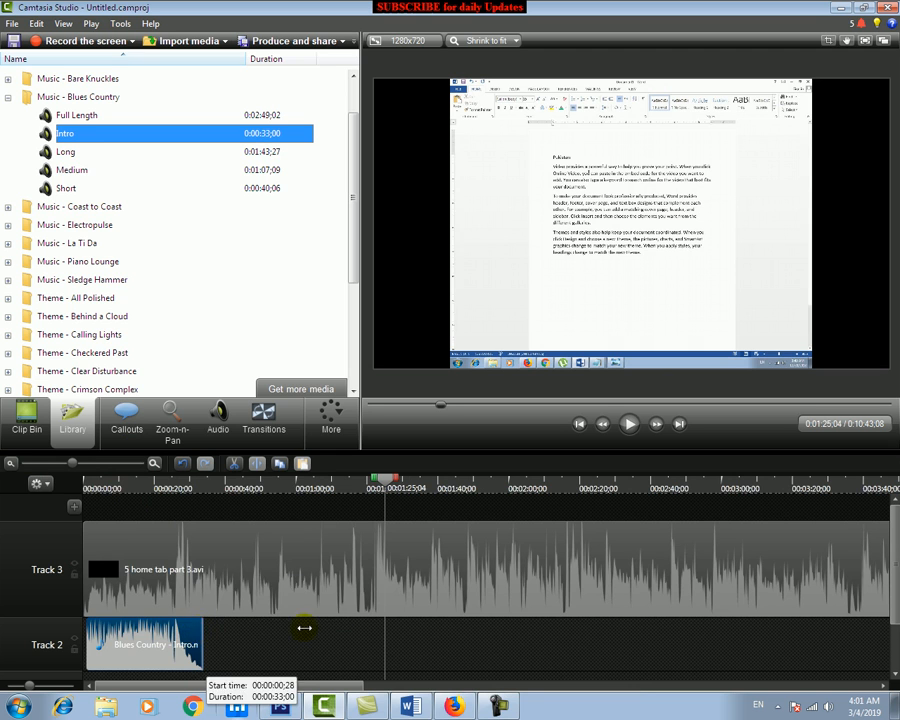
{"action": "right_click", "coordinate": [185, 634]}
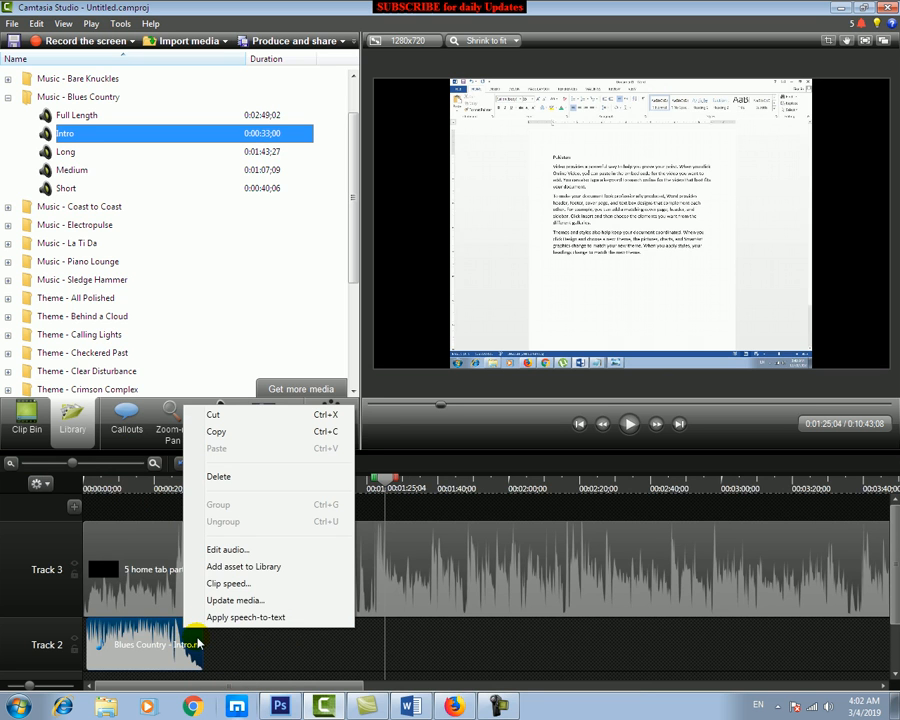
{"action": "left_click", "coordinate": [255, 645]}
- Add a second copy of the Blues Country Intro music to Track 2 directly after the first clip
{"action": "left_click_drag", "start_coordinate": [67, 133], "coordinate": [262, 594]}
{"action": "left_click_drag", "start_coordinate": [267, 648], "coordinate": [312, 640]}
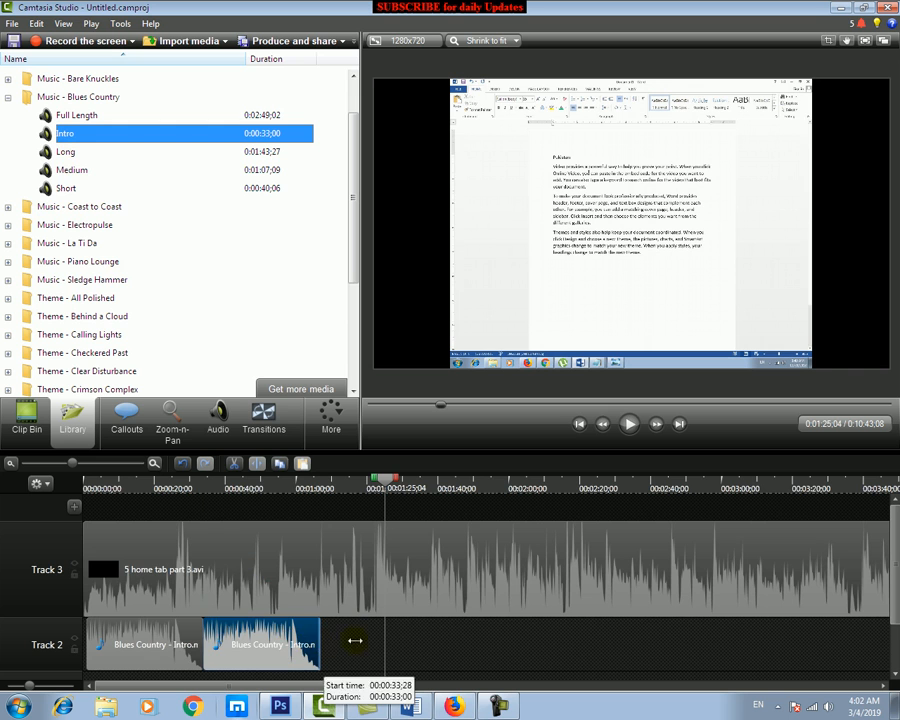
- Trim the end of the 5 home tab part 3.avi clip on Track 3 to 0:07:49;16
{"action": "left_click", "coordinate": [458, 579]}
{"action": "left_click_drag", "start_coordinate": [352, 688], "coordinate": [790, 685]}
{"action": "left_click_drag", "start_coordinate": [816, 570], "coordinate": [203, 572]}
{"action": "left_click_drag", "start_coordinate": [675, 688], "coordinate": [106, 686]}
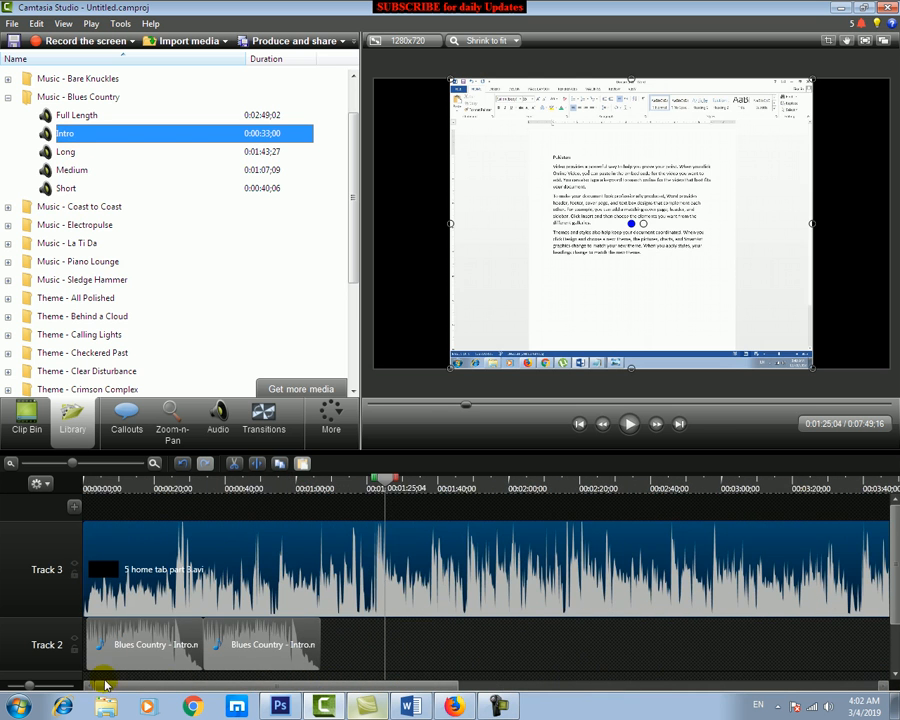
- Bring the playhead back to the start of the music and delete the second Blues Country Intro clip from Track 2
{"action": "left_click_drag", "start_coordinate": [386, 480], "coordinate": [88, 487]}
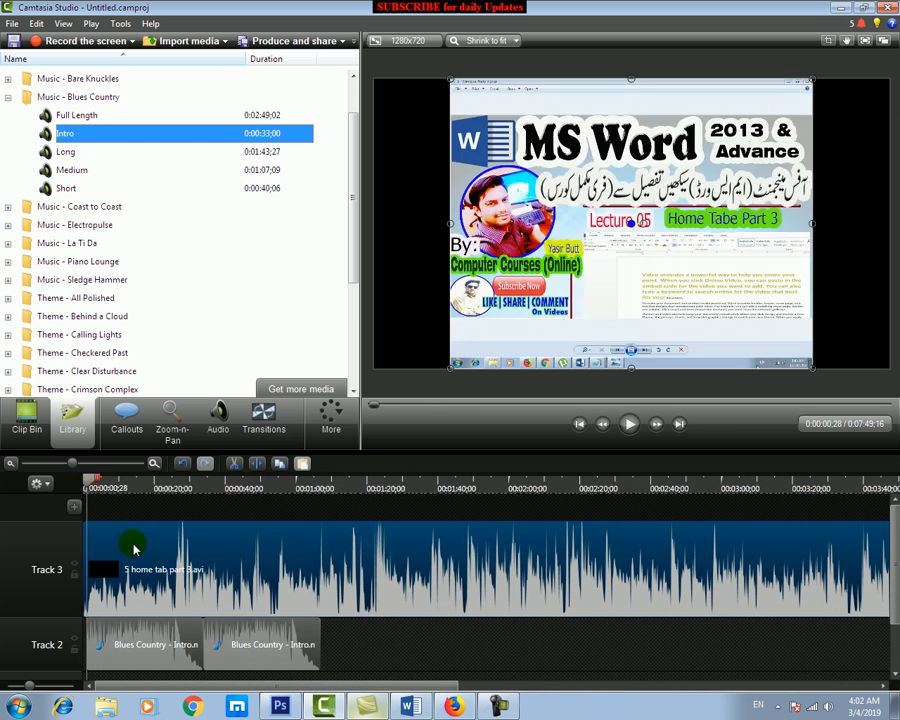
{"action": "left_click", "coordinate": [140, 635]}
{"action": "left_click", "coordinate": [258, 655]}
{"action": "key", "text": "Delete"}
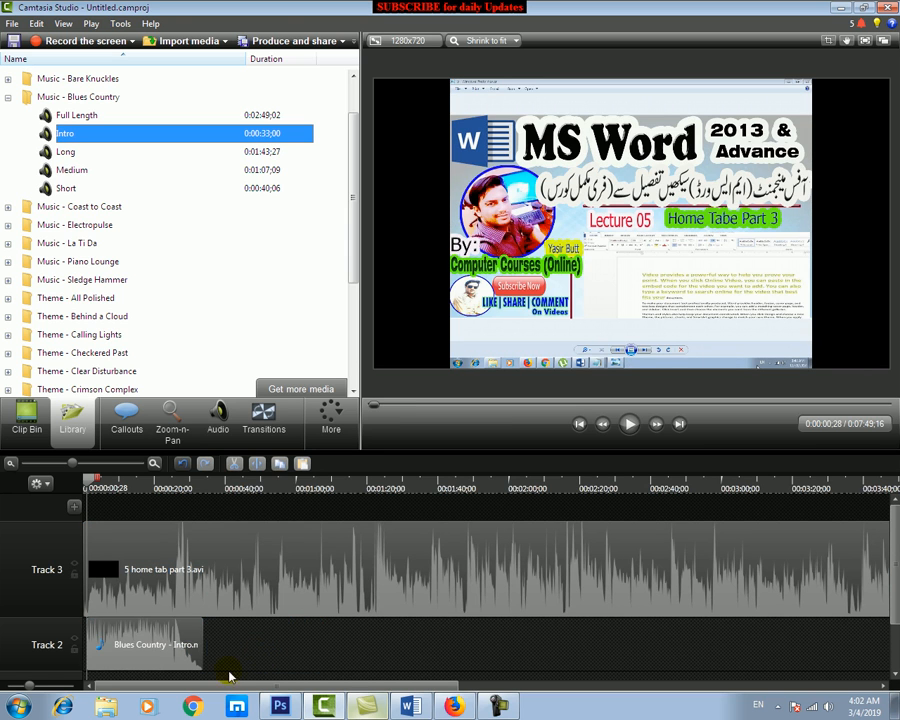
- Lower the audio volume of the remaining Blues Country Intro clip on Track 2 well below 100 %
{"action": "left_click", "coordinate": [183, 655]}
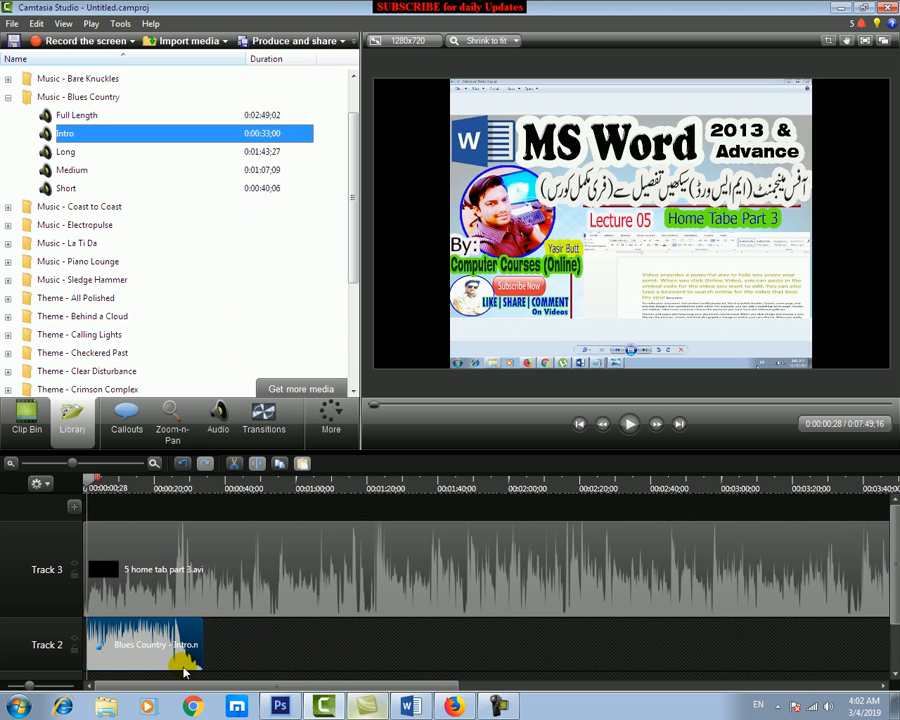
{"action": "right_click", "coordinate": [160, 664]}
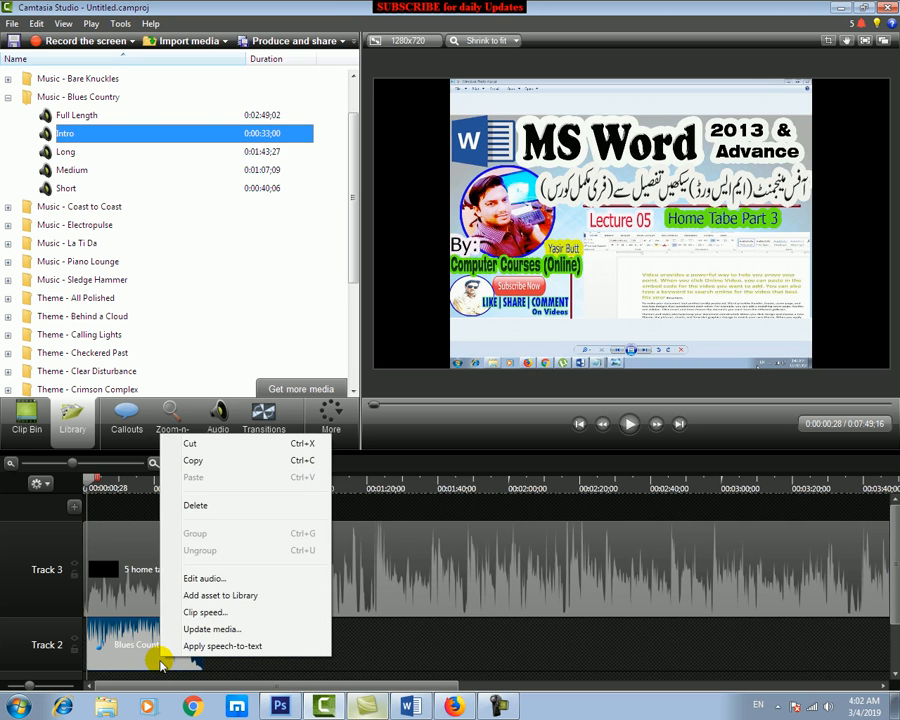
{"action": "left_click", "coordinate": [232, 578]}
{"action": "left_click", "coordinate": [214, 657]}
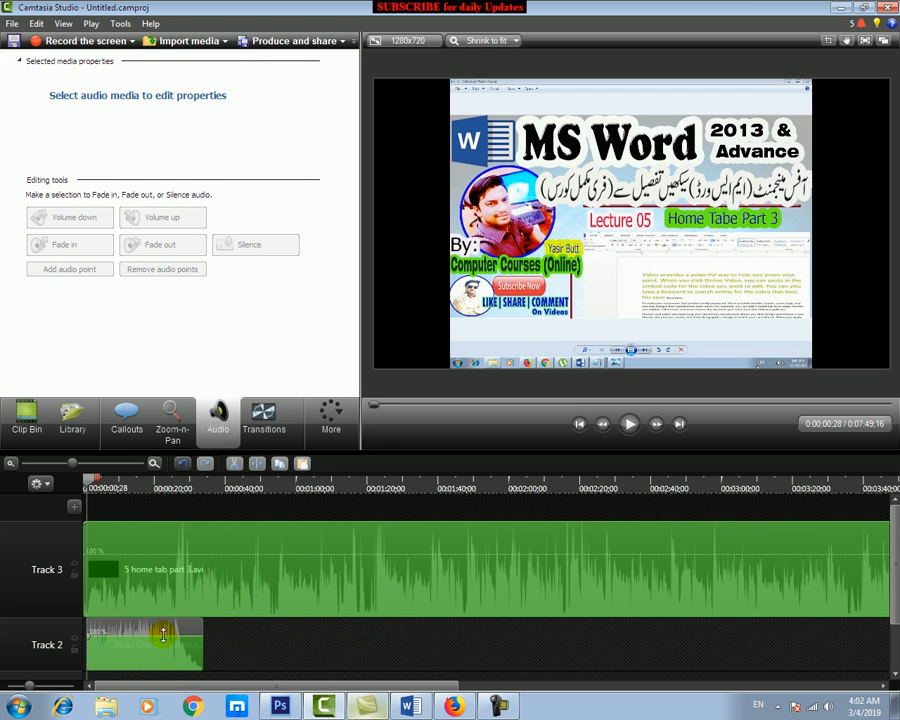
{"action": "left_click_drag", "start_coordinate": [163, 636], "coordinate": [183, 668]}
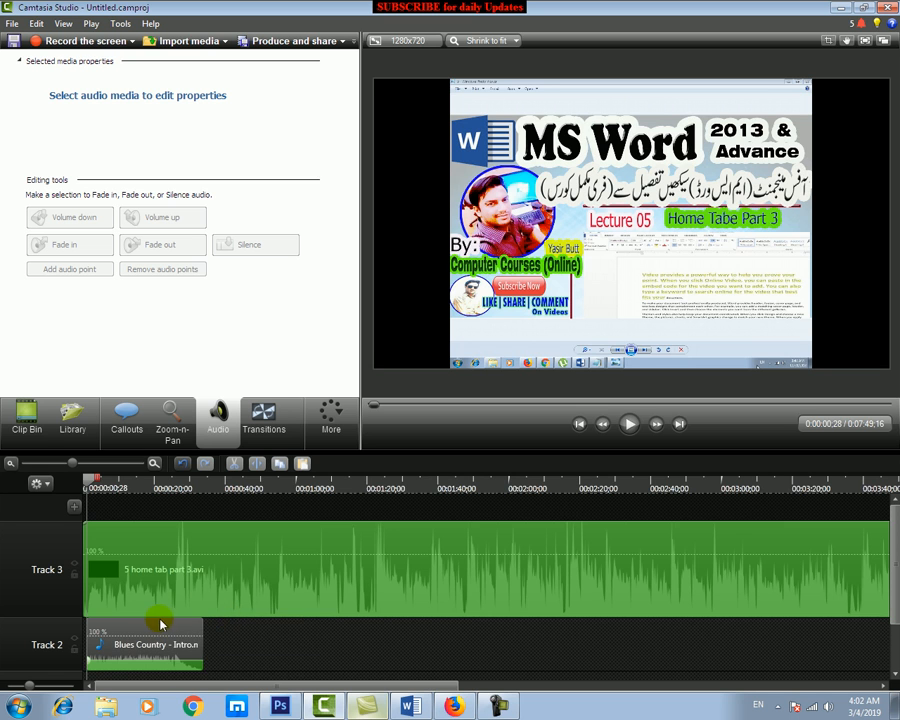
- Show the Clip Bin and play the timeline from the beginning for about 8 seconds to check the audio mix
{"action": "left_click", "coordinate": [70, 420]}
{"action": "left_click", "coordinate": [26, 416]}
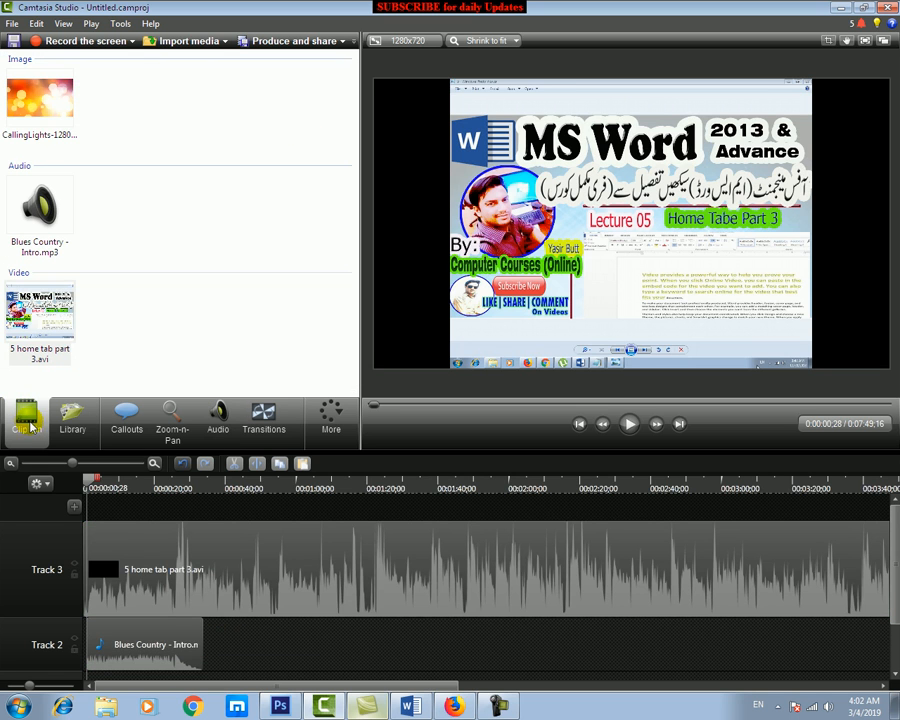
{"action": "left_click", "coordinate": [82, 489]}
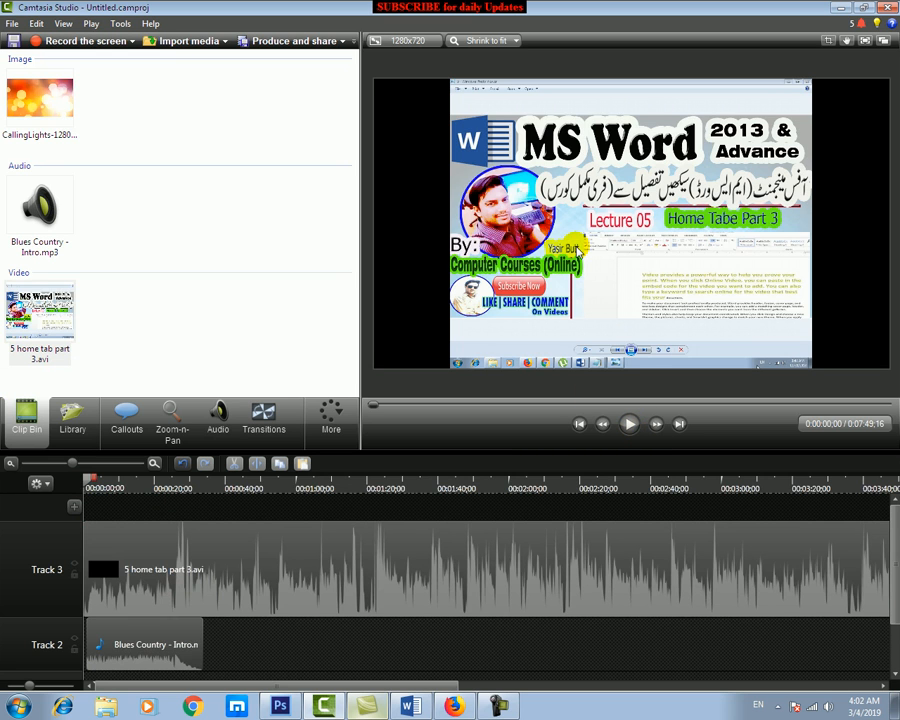
{"action": "left_click", "coordinate": [125, 648]}
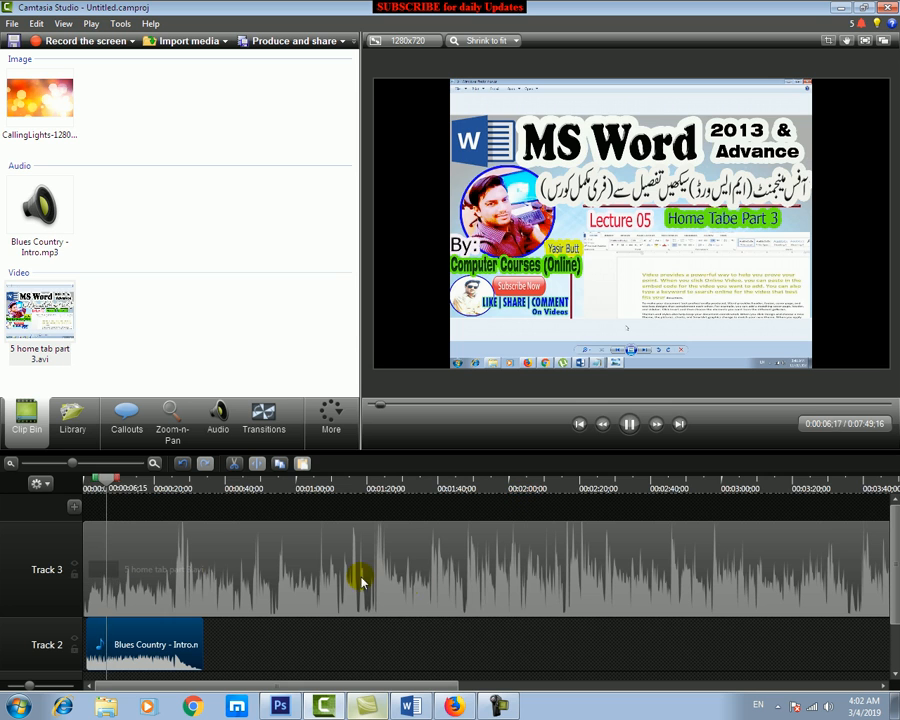
{"action": "left_click", "coordinate": [629, 424]}
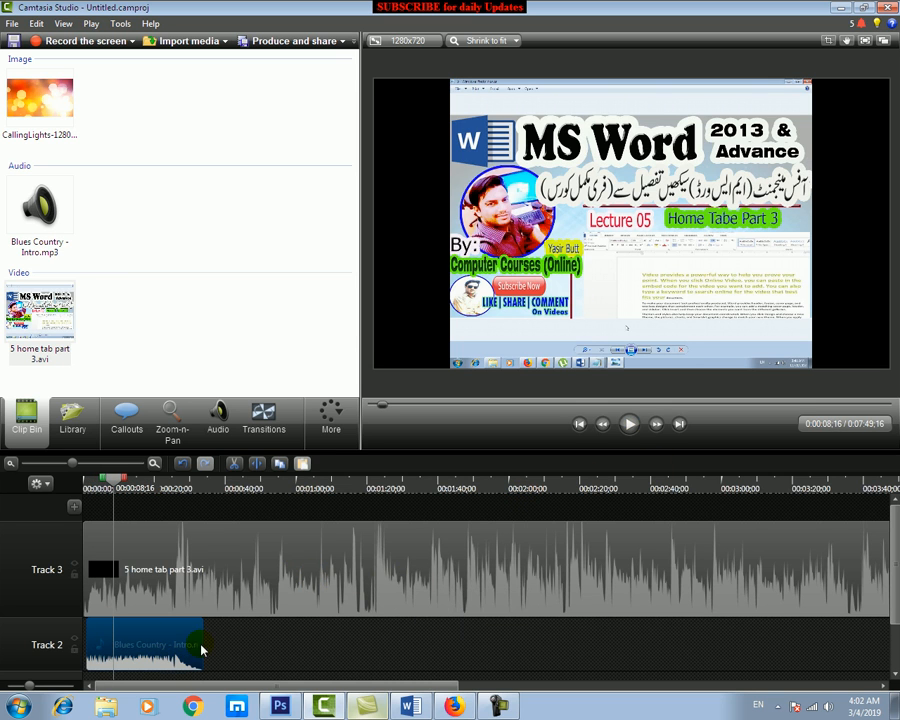
- Preview the Full Length track of the Music - Blues Country folder in the Library
{"action": "left_click", "coordinate": [80, 420]}
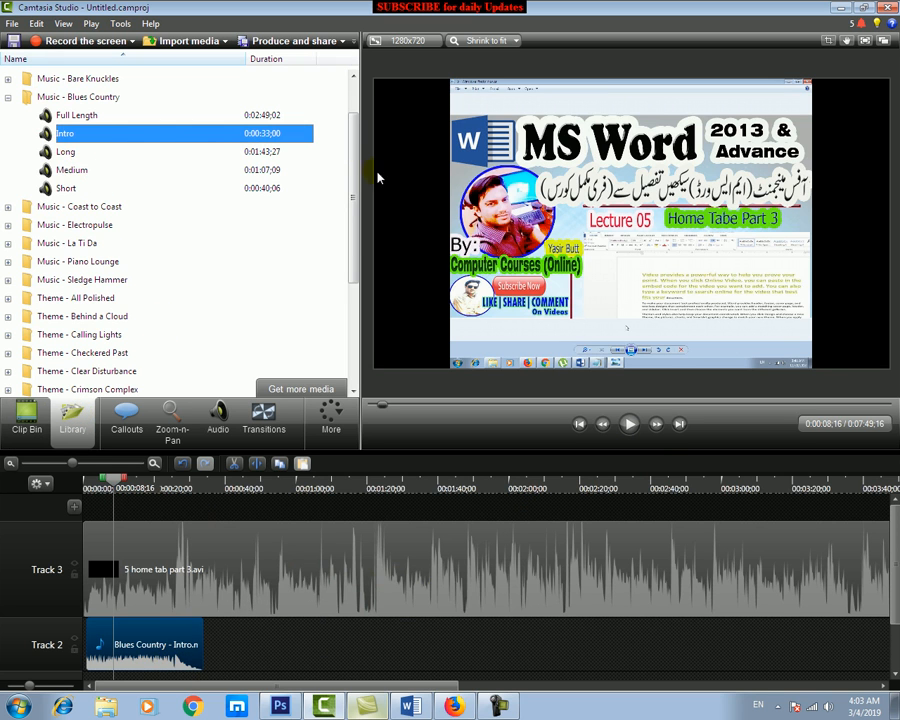
{"action": "left_click_drag", "start_coordinate": [354, 152], "coordinate": [354, 250]}
{"action": "scroll", "coordinate": [107, 243], "scroll_direction": "up", "scroll_amount": 2}
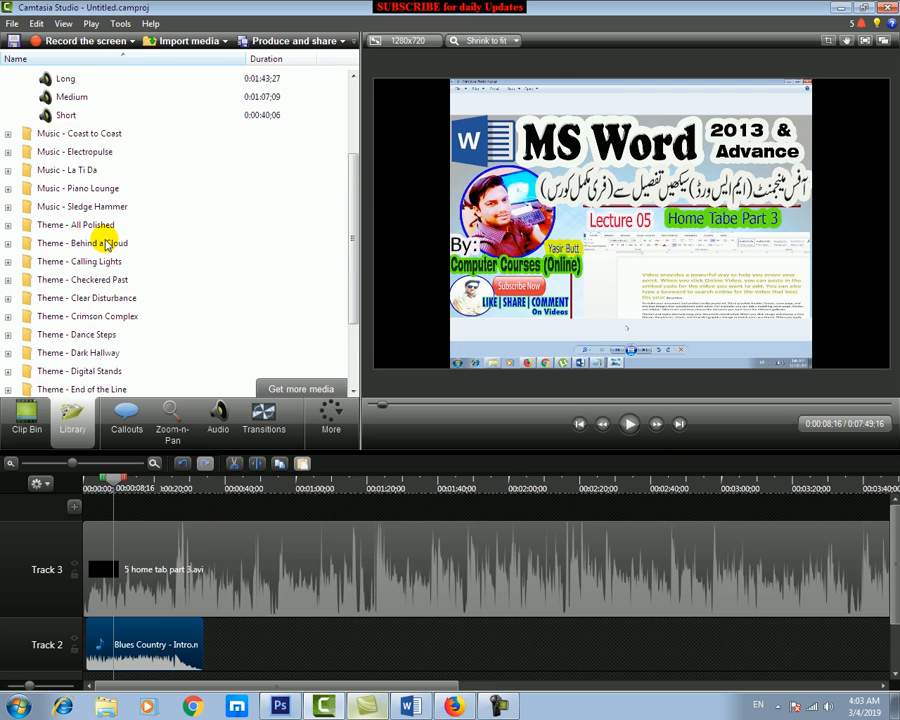
{"action": "left_click", "coordinate": [265, 115]}
{"action": "scroll", "coordinate": [267, 116], "scroll_direction": "up", "scroll_amount": 1}
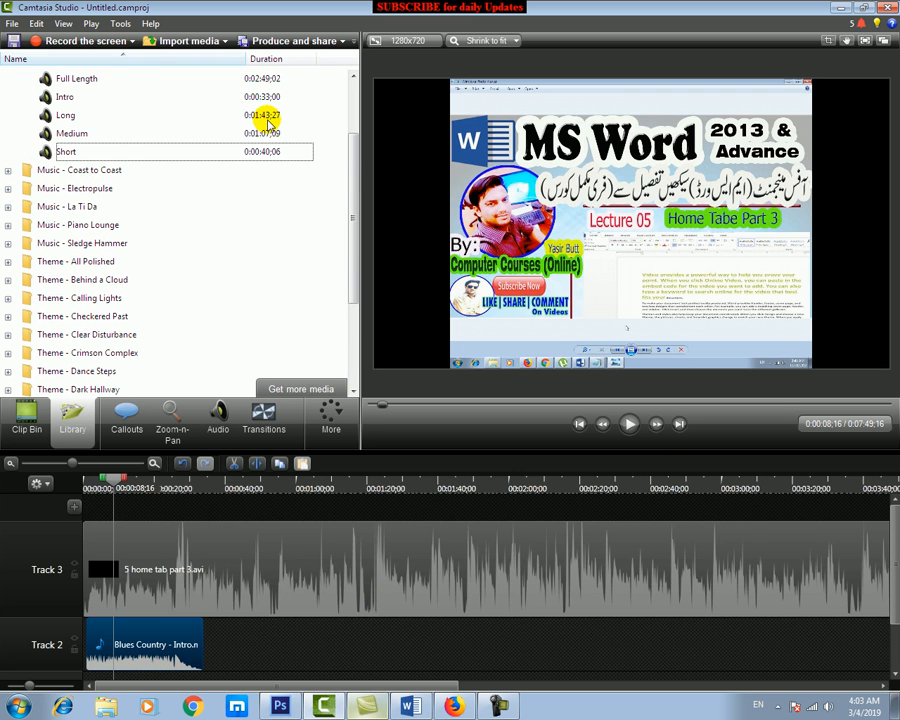
{"action": "double_click", "coordinate": [76, 80]}
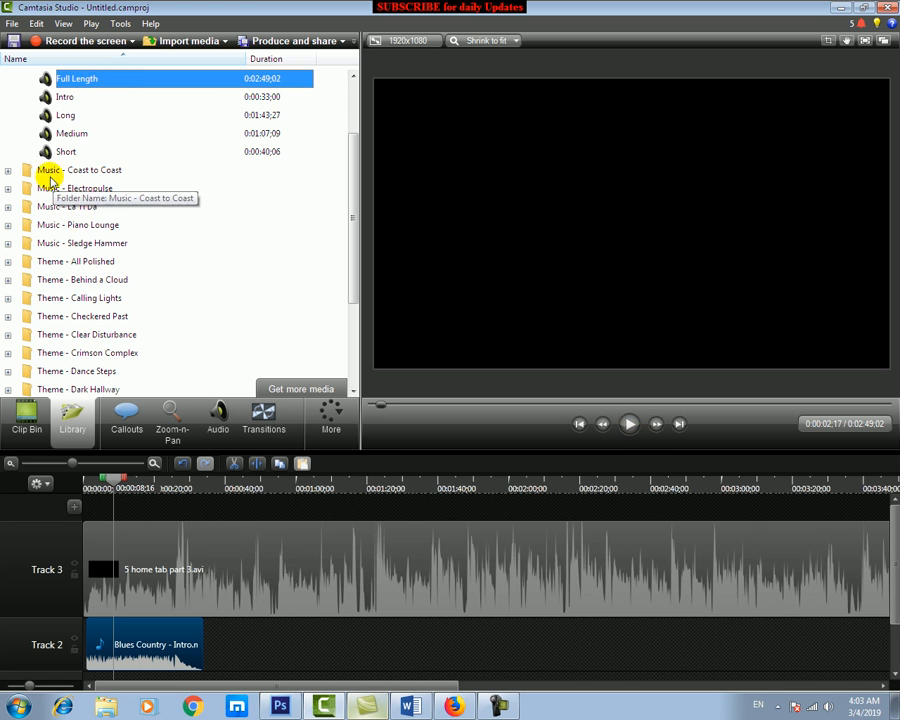
- Expand the Music - La Ti Da folder in the Library and look through its tracks
{"action": "double_click", "coordinate": [55, 206]}
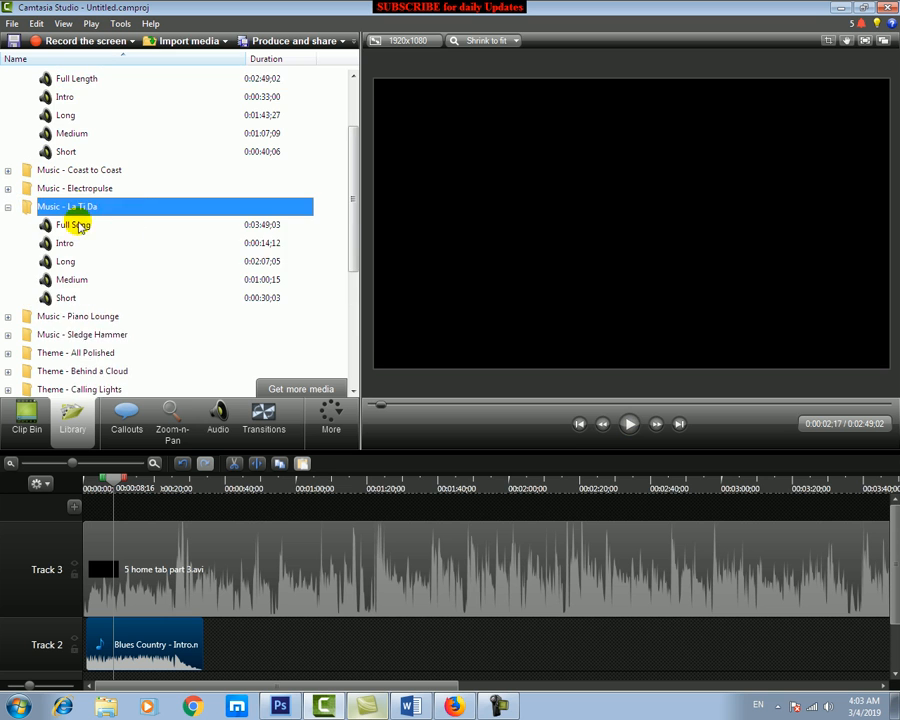
{"action": "scroll", "coordinate": [46, 308], "scroll_direction": "down", "scroll_amount": 1}
{"action": "scroll", "coordinate": [47, 308], "scroll_direction": "down", "scroll_amount": 1}
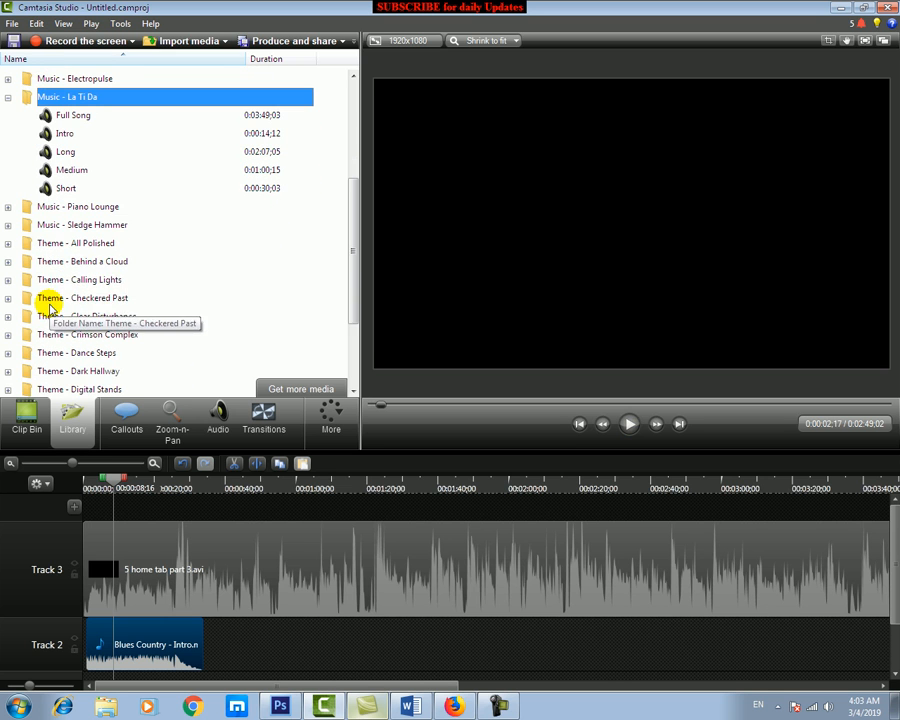
- Expand the Theme - All Polished folder in the Library and preview its Animated Title
{"action": "left_click", "coordinate": [7, 246]}
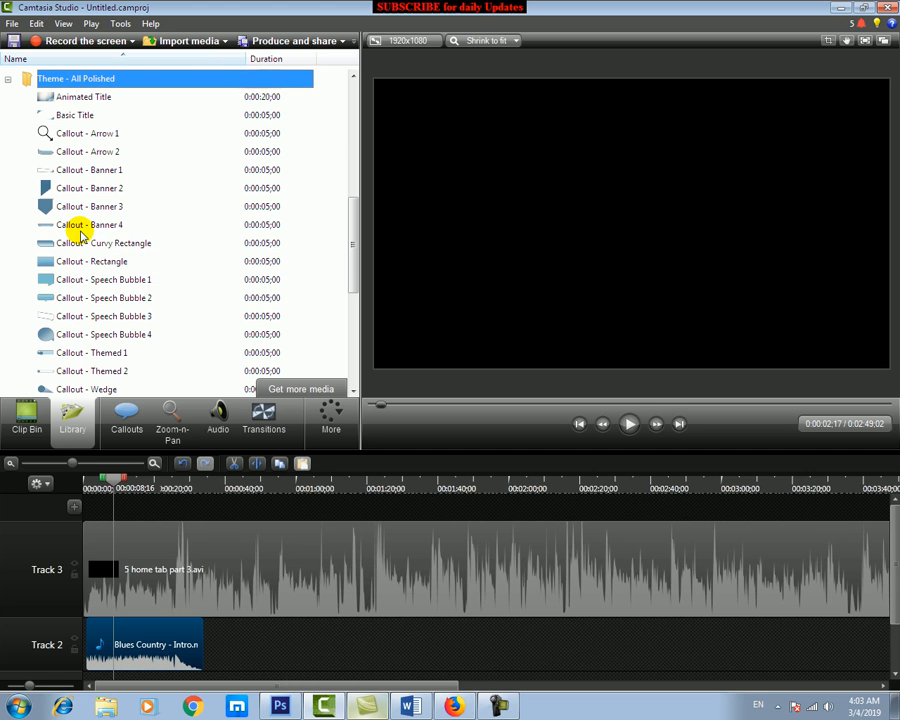
{"action": "left_click", "coordinate": [75, 98]}
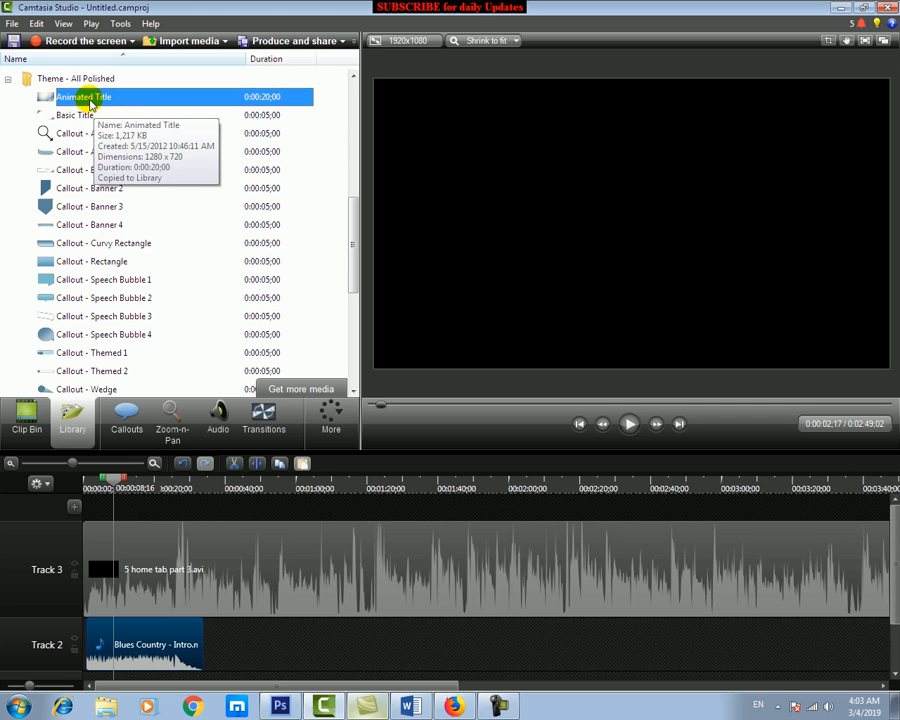
{"action": "double_click", "coordinate": [88, 98]}
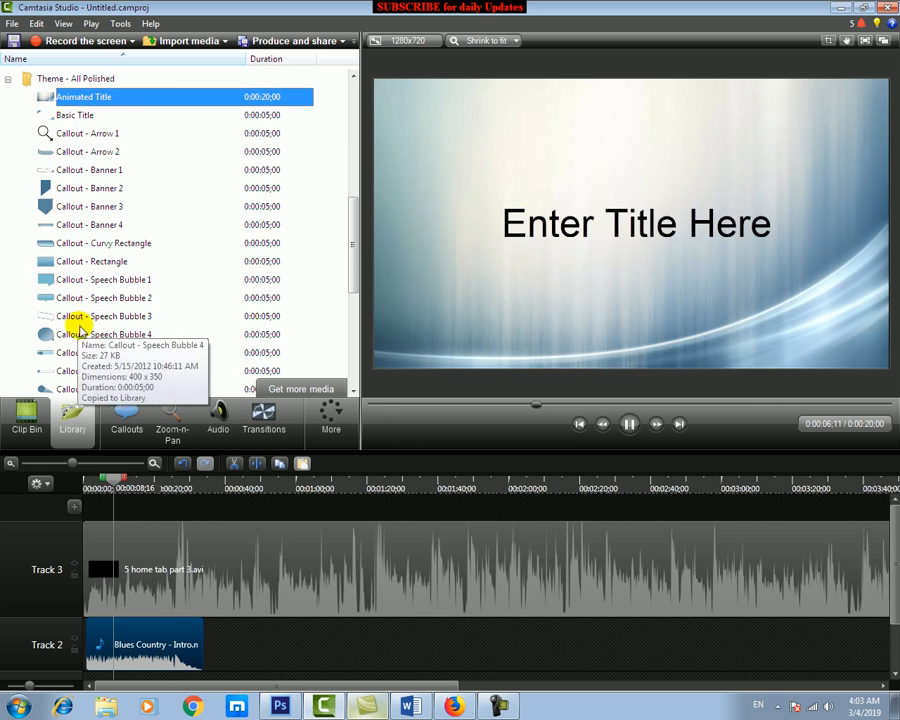
- Expand the Theme - Behind a Cloud folder in the Library to examine its titles and callouts
{"action": "left_click_drag", "start_coordinate": [348, 250], "coordinate": [352, 297]}
{"action": "scroll", "coordinate": [120, 224], "scroll_direction": "down", "scroll_amount": 1}
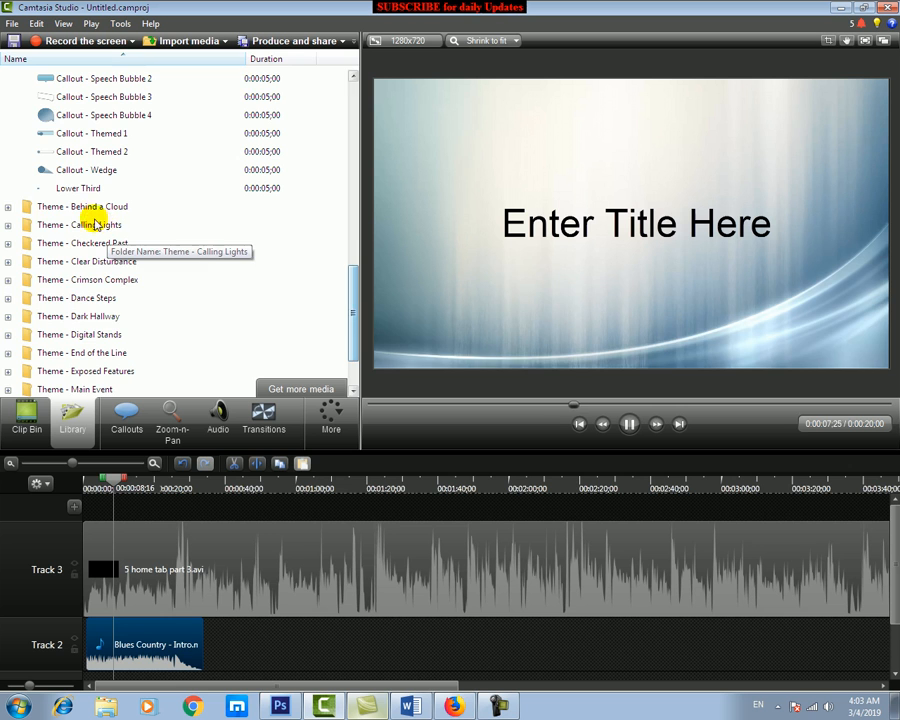
{"action": "left_click", "coordinate": [8, 208]}
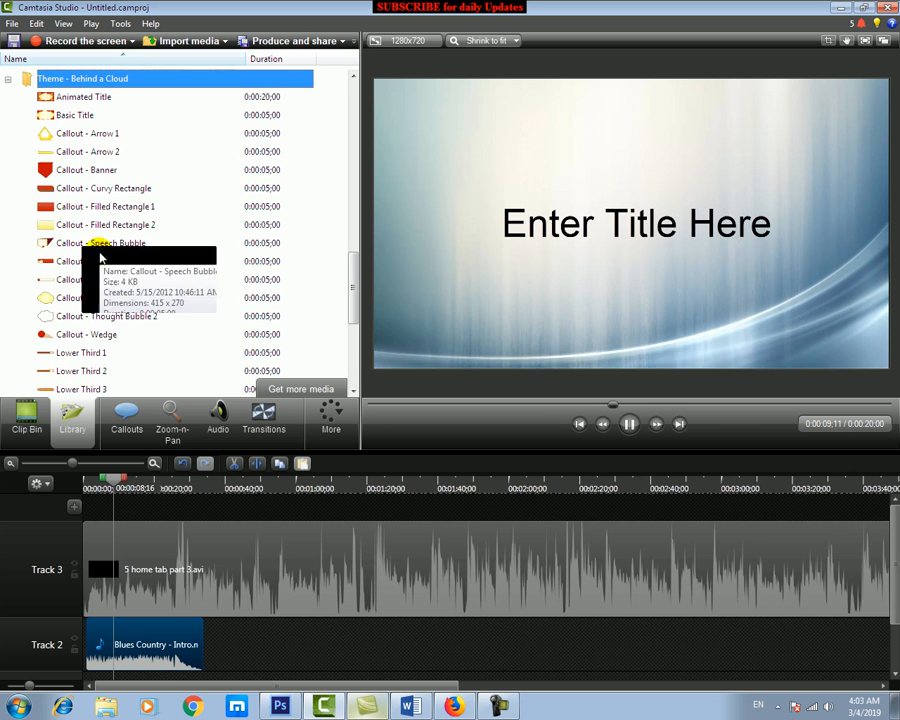
- Preview the Animated Title and Callout - Thought Bubble 1 of the Theme - Behind a Cloud folder
{"action": "left_click", "coordinate": [62, 96]}
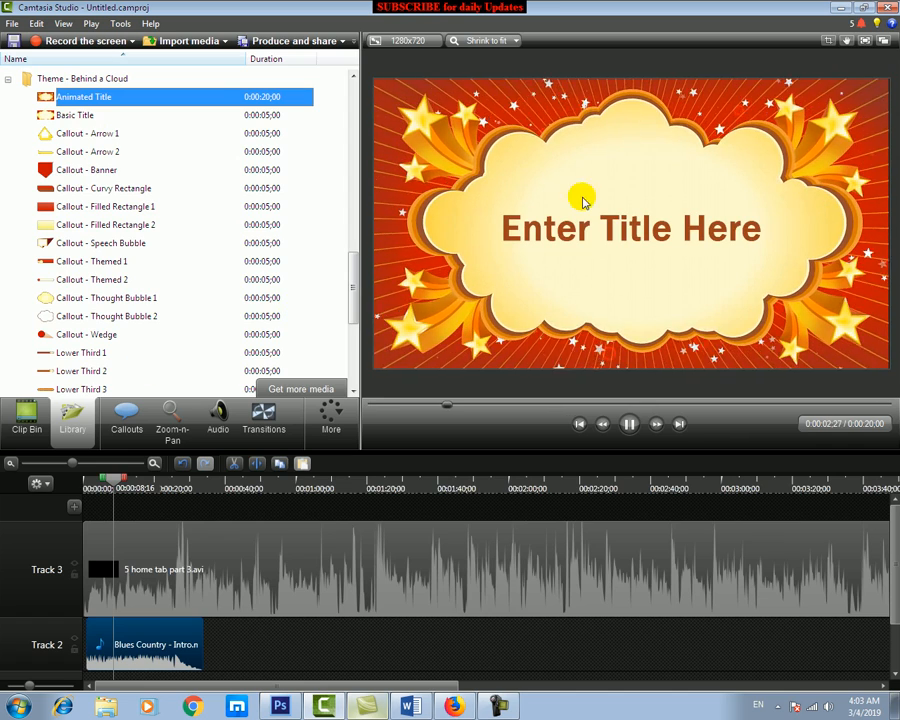
{"action": "left_click", "coordinate": [45, 298]}
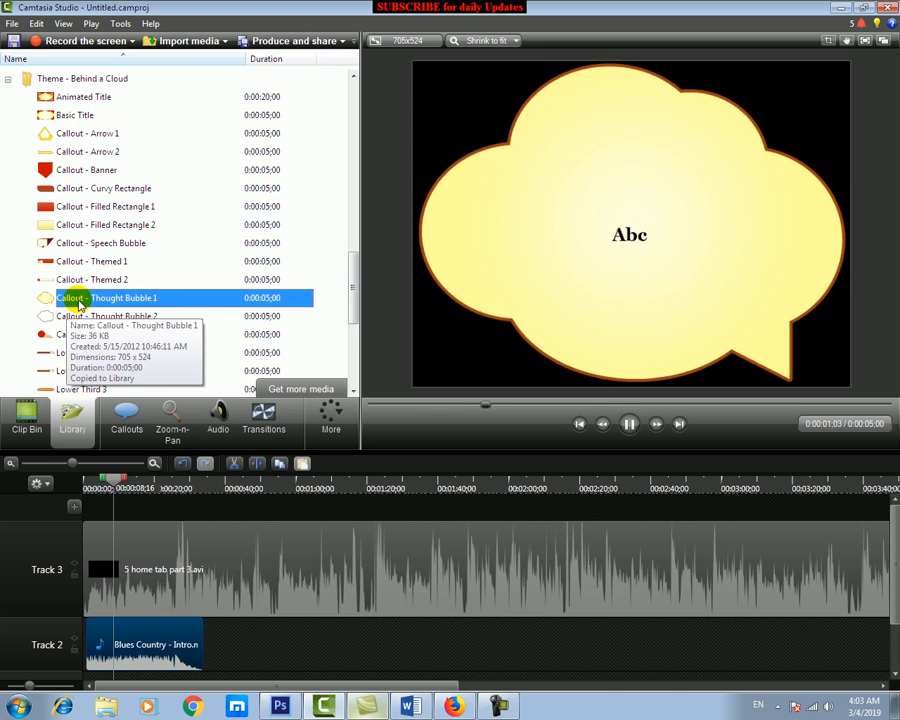
- Expand the Theme - Dance Steps folder in the Library, select its Basic Title for preview, and collapse the folder
{"action": "left_click_drag", "start_coordinate": [352, 277], "coordinate": [352, 348]}
{"action": "left_click", "coordinate": [62, 226]}
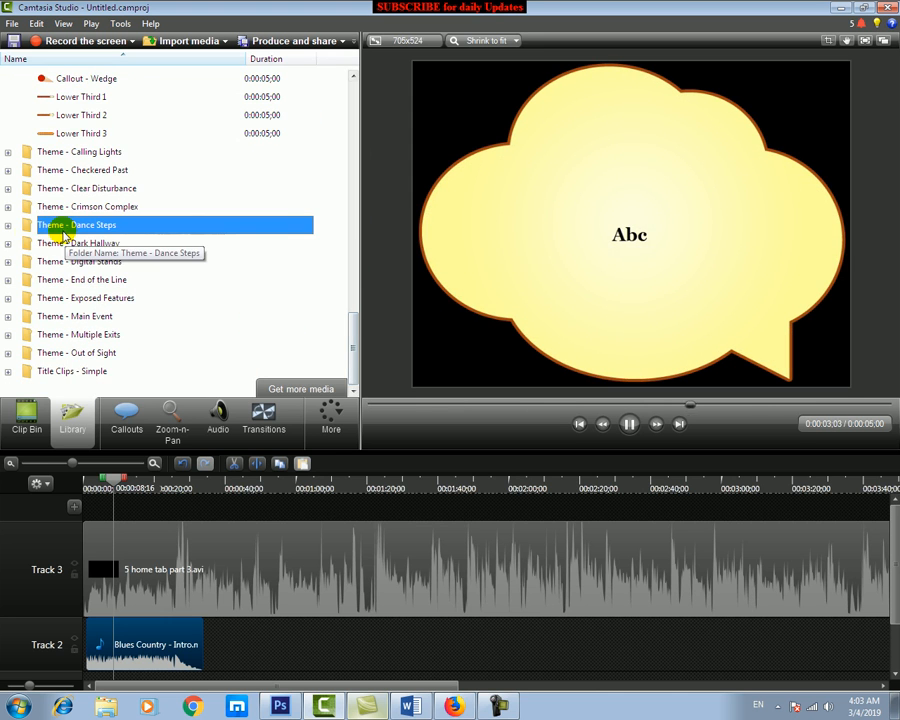
{"action": "left_click", "coordinate": [8, 225]}
{"action": "left_click", "coordinate": [66, 176]}
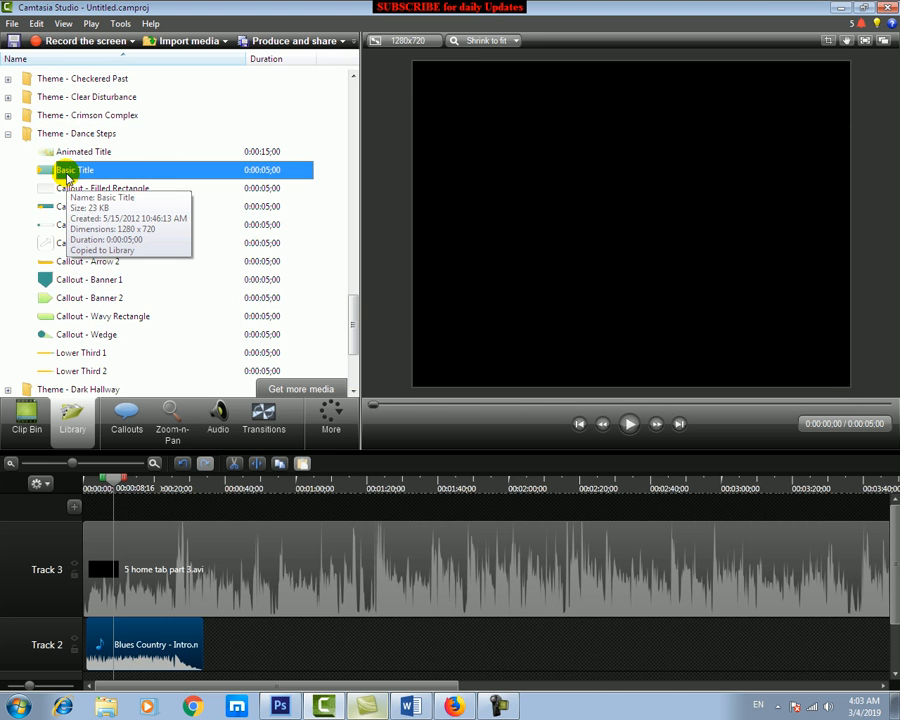
{"action": "left_click", "coordinate": [8, 133]}
- Expand the Theme - Clear Disturbance folder in the Library and preview its Callout - Arrow 1
{"action": "left_click", "coordinate": [8, 190]}
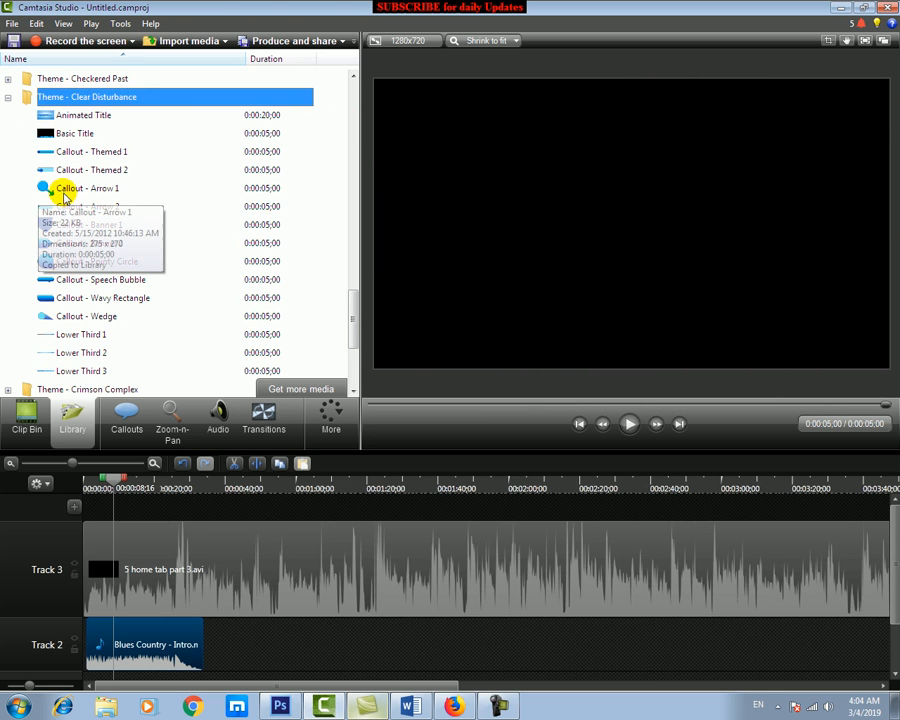
{"action": "left_click", "coordinate": [64, 188]}
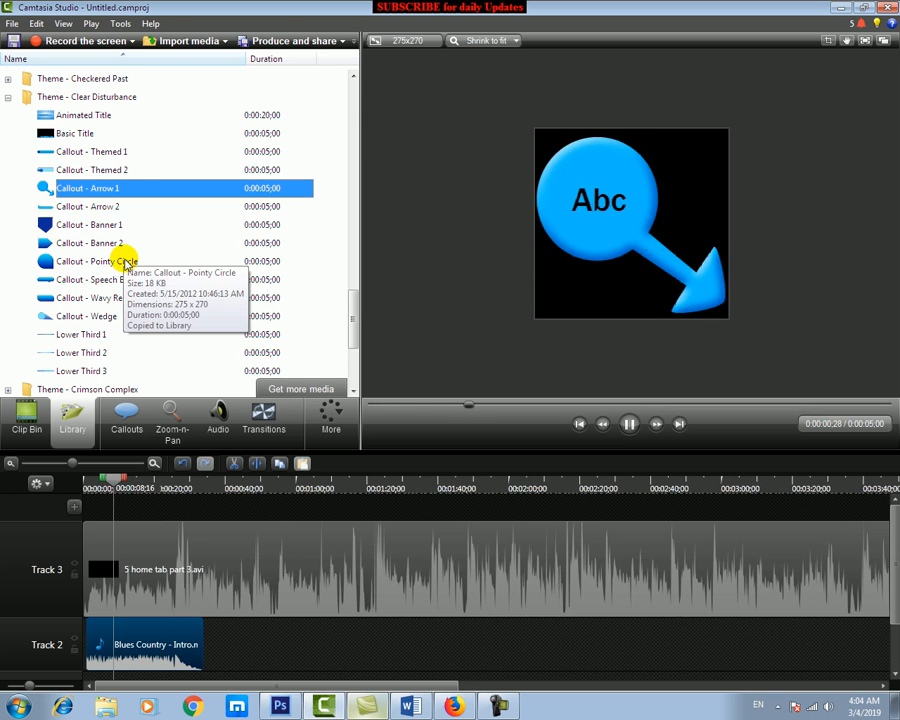
{"action": "left_click", "coordinate": [98, 297]}
{"action": "scroll", "coordinate": [70, 265], "scroll_direction": "up", "scroll_amount": 1}
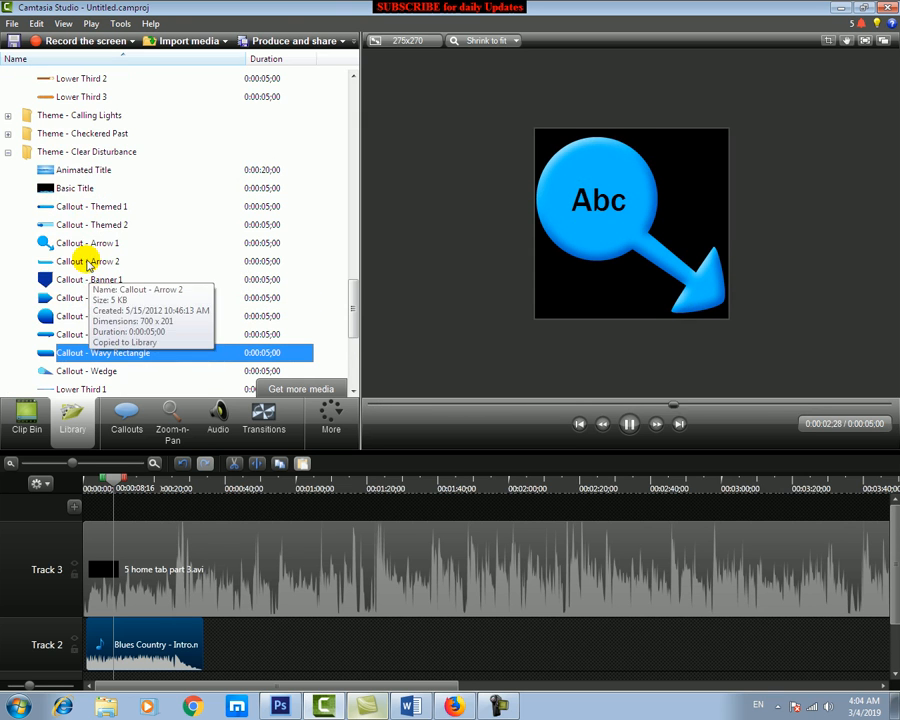
- Expand the Theme - Calling Lights folder in the Library and preview its Basic Title and Animated Title
{"action": "left_click", "coordinate": [10, 115]}
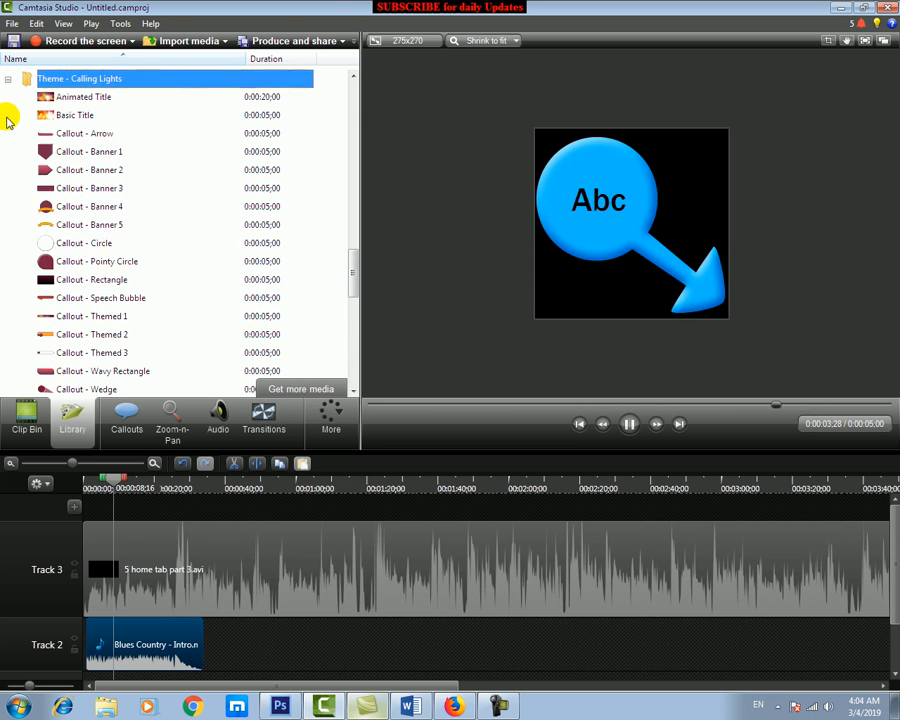
{"action": "left_click", "coordinate": [70, 117]}
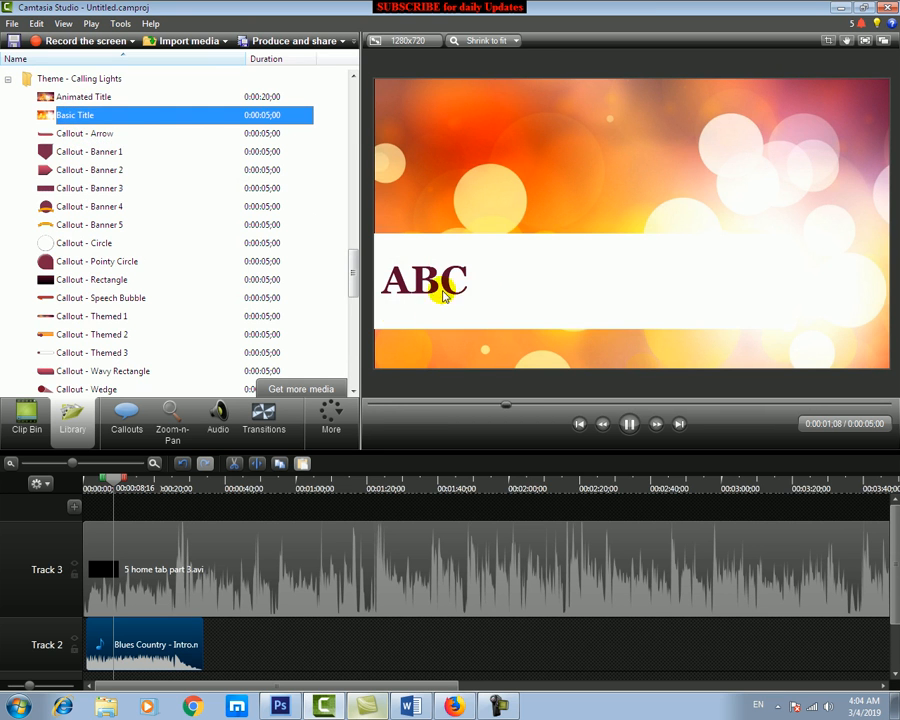
{"action": "left_click", "coordinate": [68, 98]}
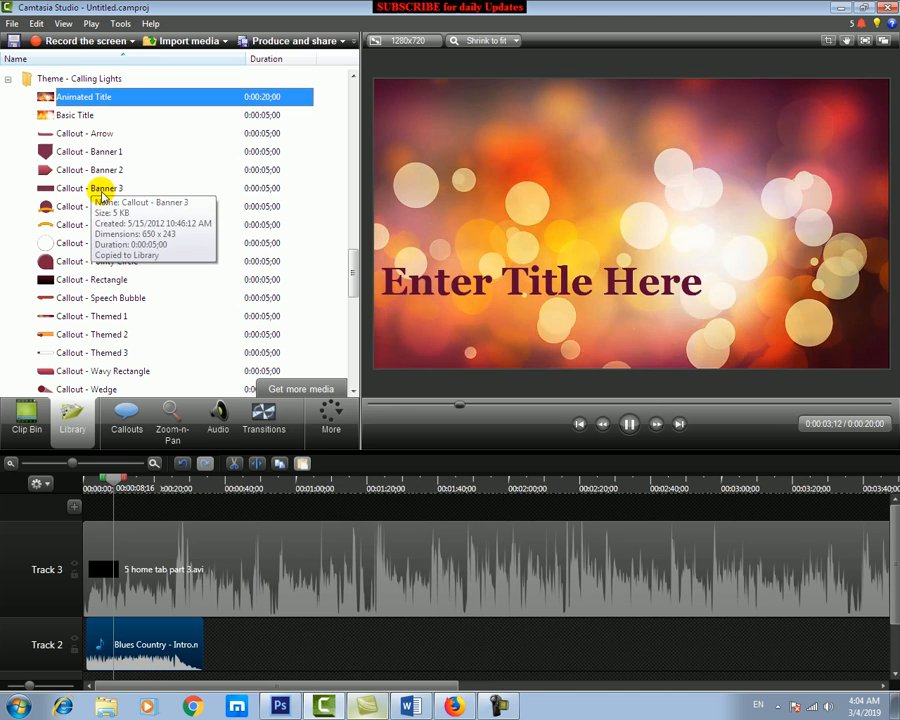
- Replace the Blues Country music on Track 2 with the Calling Lights Animated Title, placed at the start of the timeline
{"action": "left_click_drag", "start_coordinate": [86, 99], "coordinate": [243, 649]}
{"action": "left_click", "coordinate": [181, 643]}
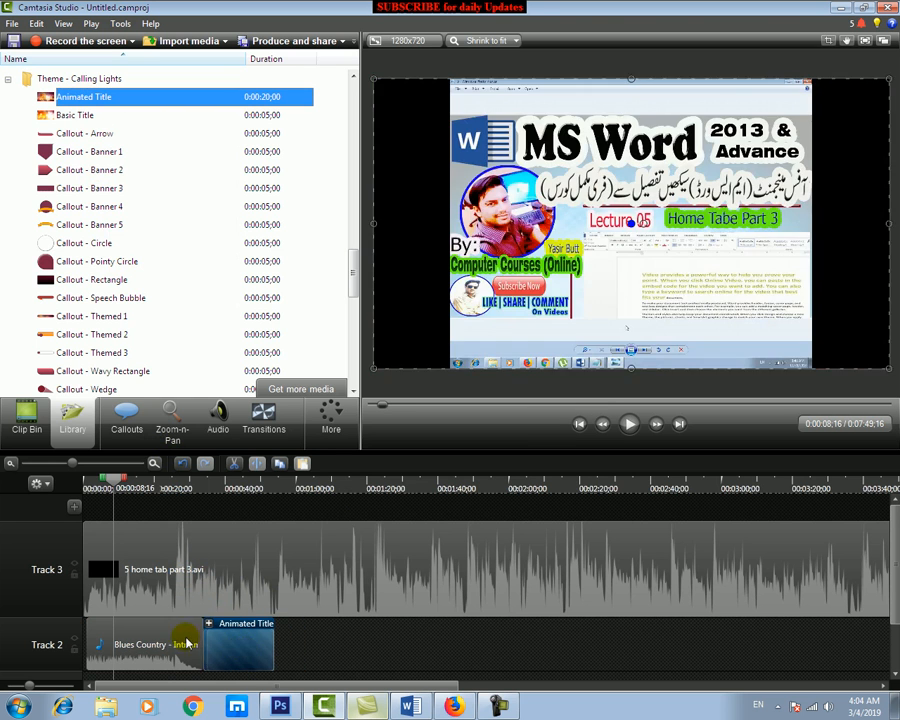
{"action": "key", "text": "Delete"}
{"action": "left_click_drag", "start_coordinate": [227, 665], "coordinate": [107, 667]}
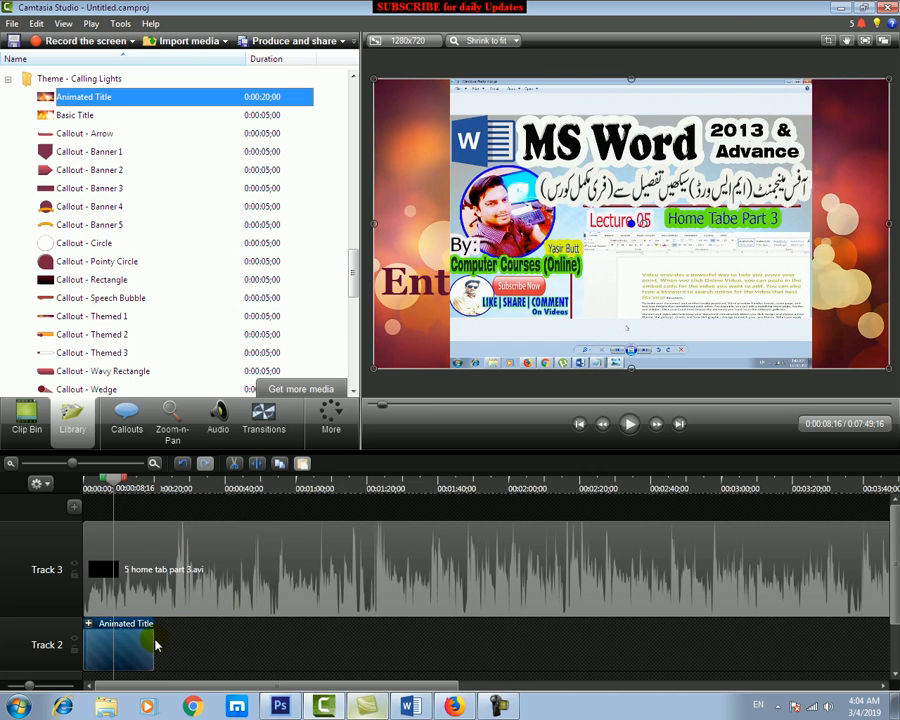
- Extend the Animated Title group on Track 2 to about 47 seconds and move the playhead to its end
{"action": "left_click_drag", "start_coordinate": [151, 638], "coordinate": [249, 649]}
{"action": "left_click_drag", "start_coordinate": [124, 484], "coordinate": [262, 487]}
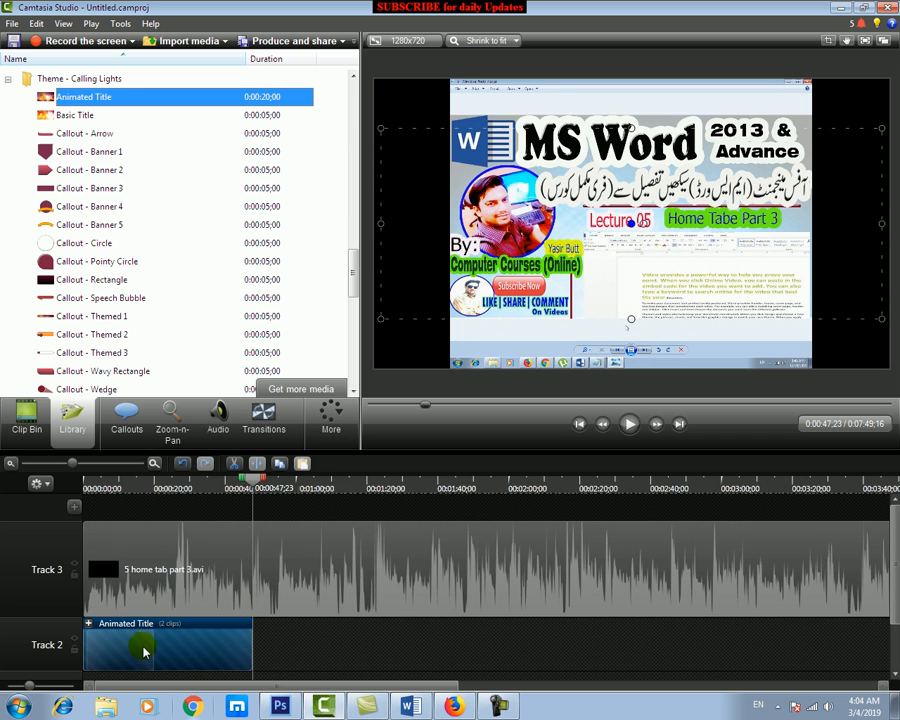
- Move the Animated Title group from Track 2 to a new track above the 5 home tab part 3.avi clip
{"action": "left_click", "coordinate": [307, 649]}
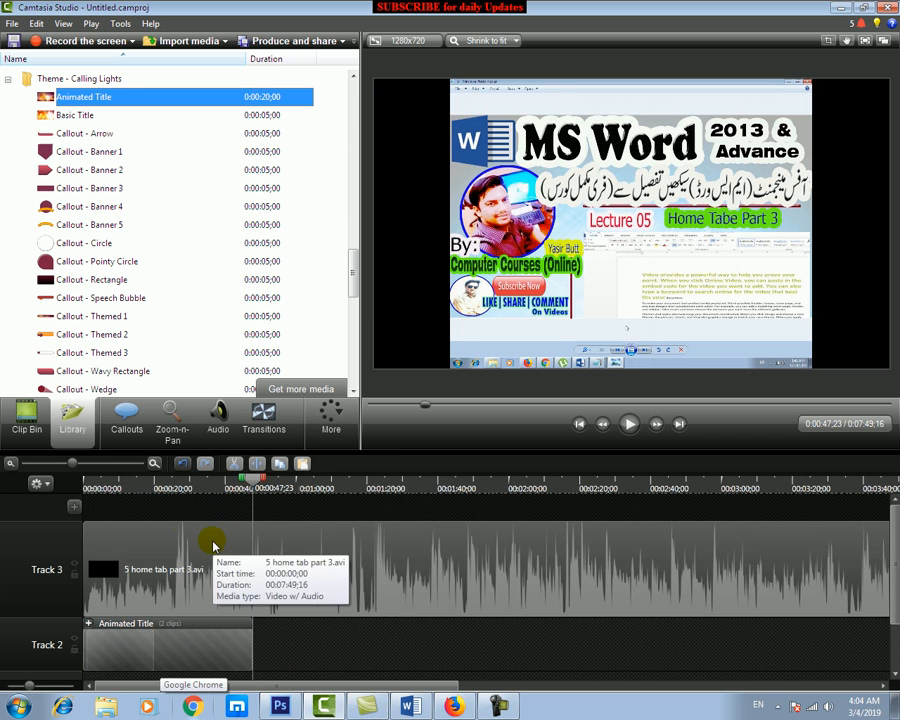
{"action": "left_click", "coordinate": [170, 657]}
{"action": "mouse_move", "coordinate": [171, 540]}
{"action": "left_mouse_down"}
{"action": "mouse_move", "coordinate": [170, 506]}
{"action": "mouse_move", "coordinate": [170, 522]}
{"action": "left_mouse_up"}
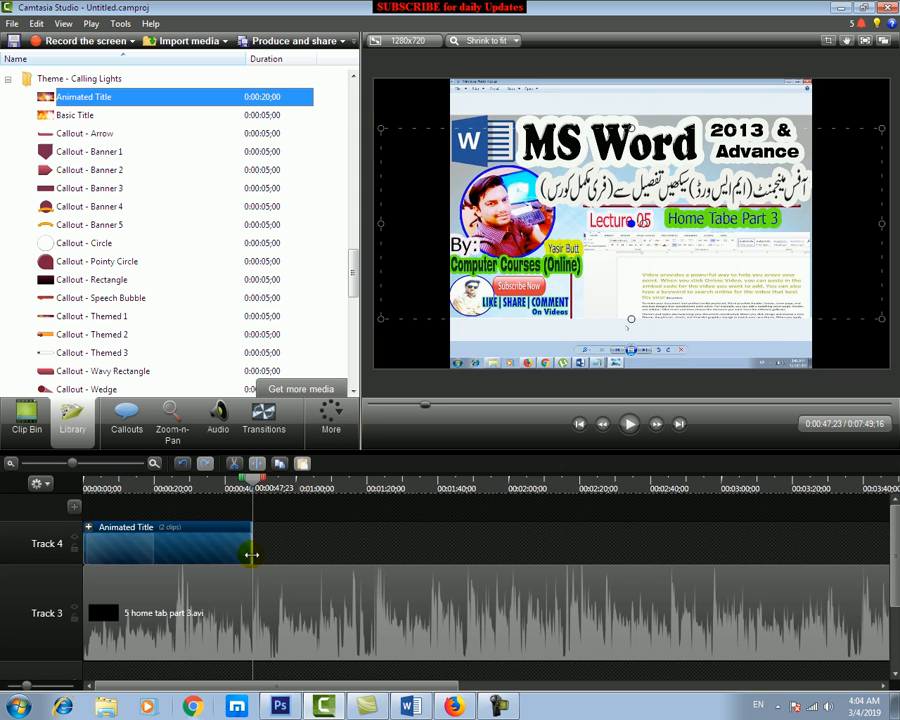
- With the playhead at 0:00:37;08, enlarge the Animated Title group slightly on the canvas to reach the video frame's right edge
{"action": "left_click_drag", "start_coordinate": [257, 484], "coordinate": [218, 486]}
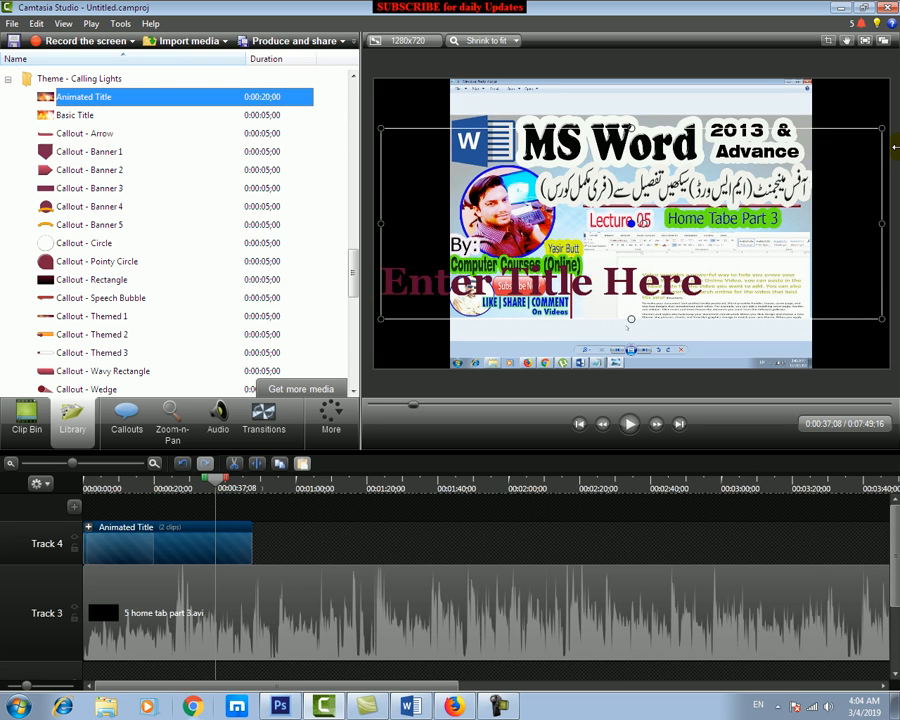
{"action": "mouse_move", "coordinate": [883, 129]}
{"action": "left_mouse_down"}
{"action": "mouse_move", "coordinate": [608, 276]}
{"action": "mouse_move", "coordinate": [694, 200]}
{"action": "mouse_move", "coordinate": [890, 126]}
{"action": "left_mouse_up"}
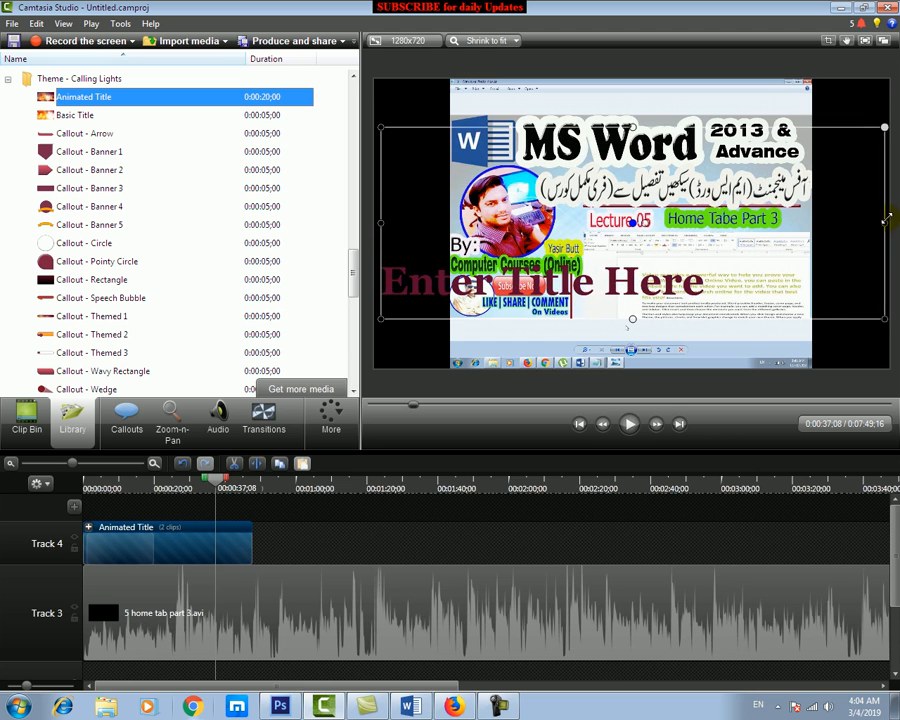
{"action": "left_click", "coordinate": [297, 572]}
- Expand the Animated Title group on Track 4 and select its background clip and Text Callout 1 in turn
{"action": "left_click", "coordinate": [148, 540]}
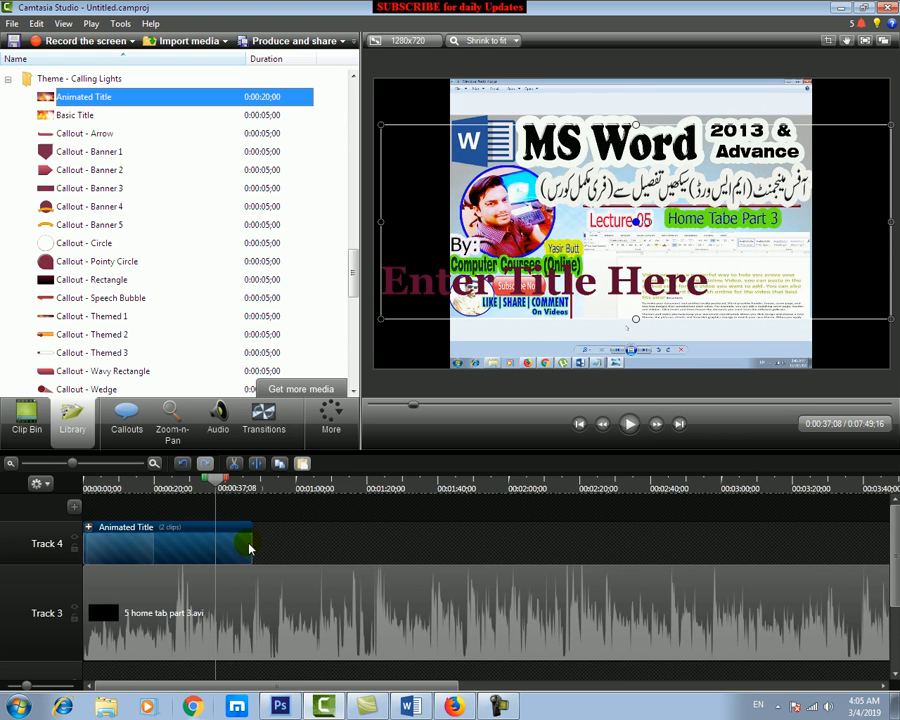
{"action": "left_click", "coordinate": [89, 529]}
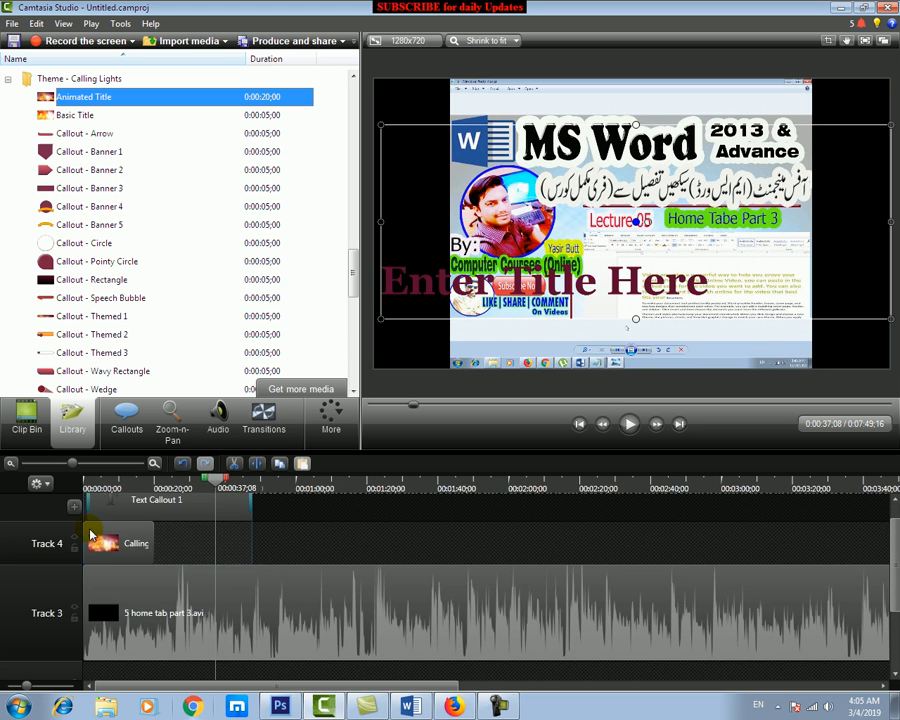
{"action": "left_click", "coordinate": [148, 543]}
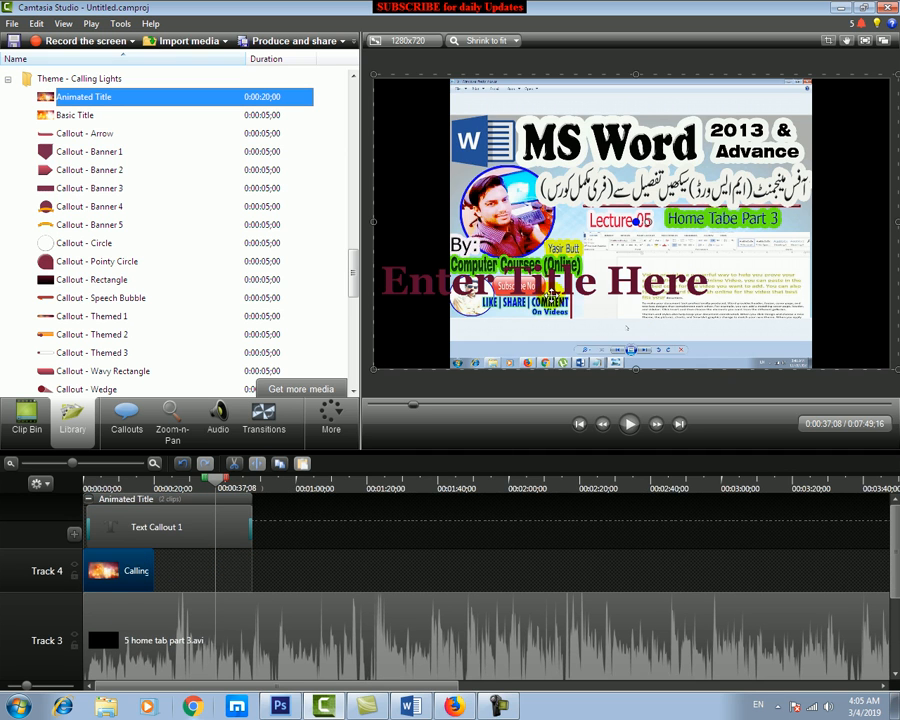
{"action": "left_click", "coordinate": [169, 540]}
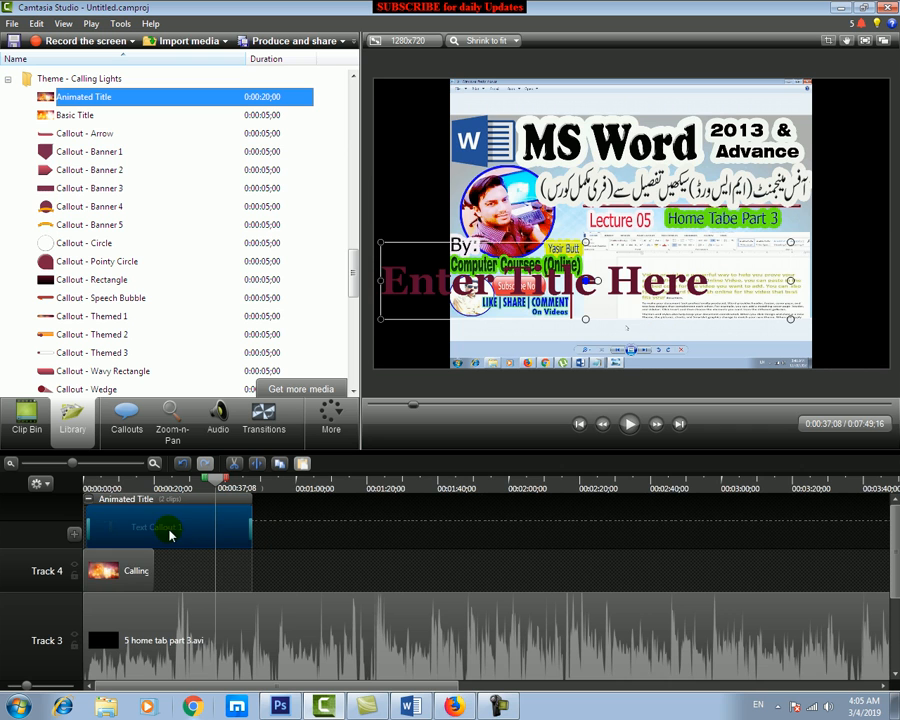
{"action": "left_click", "coordinate": [120, 578]}
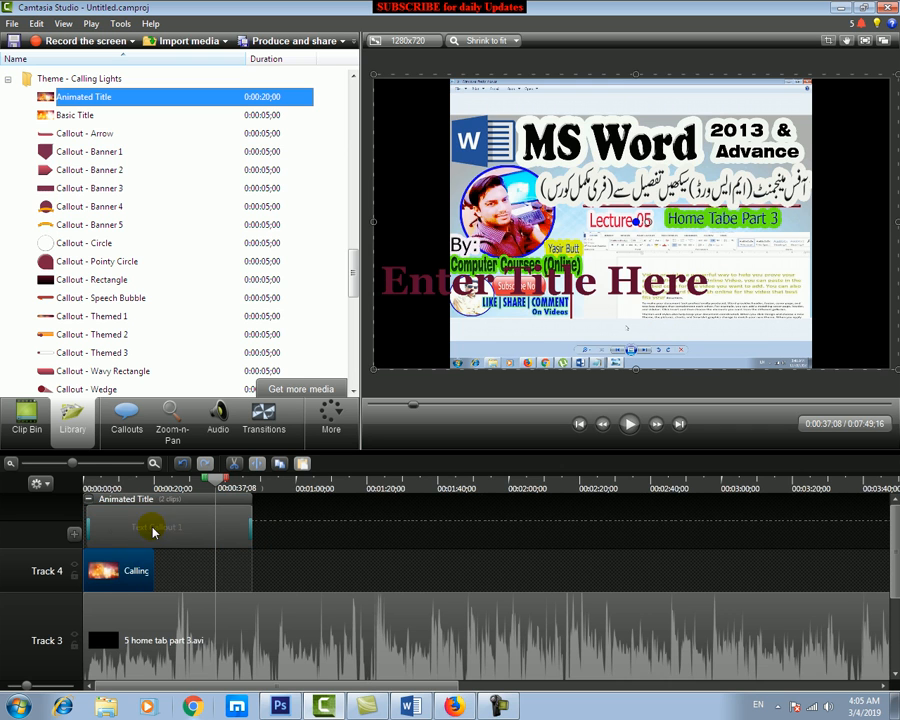
- Open Text Callout 1 for editing and replace its placeholder title with "Get Knowledge"
{"action": "left_click", "coordinate": [153, 532]}
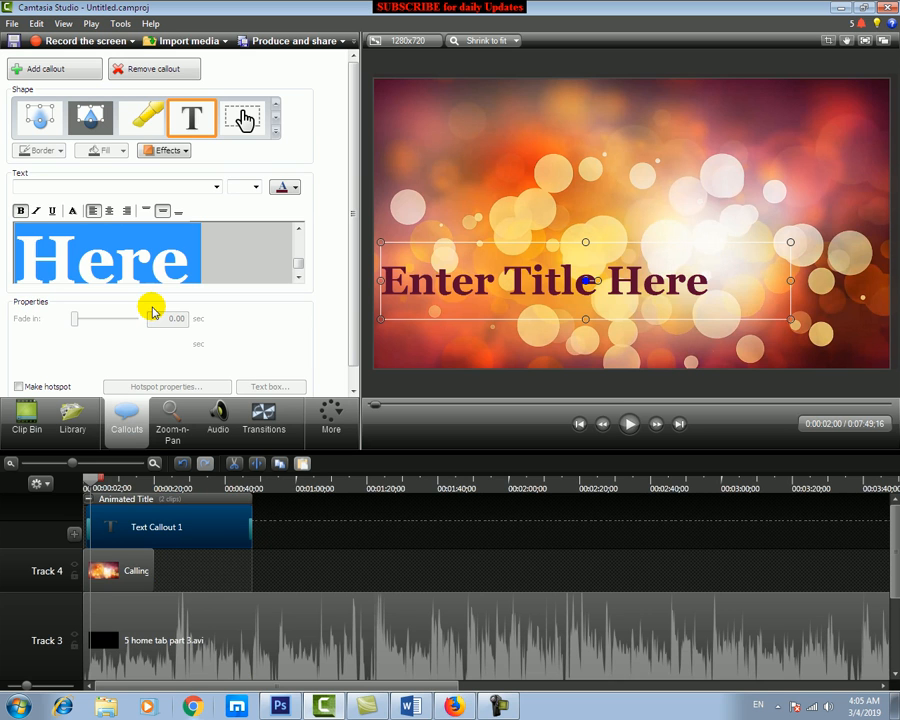
{"action": "type", "text": "Get Know"}
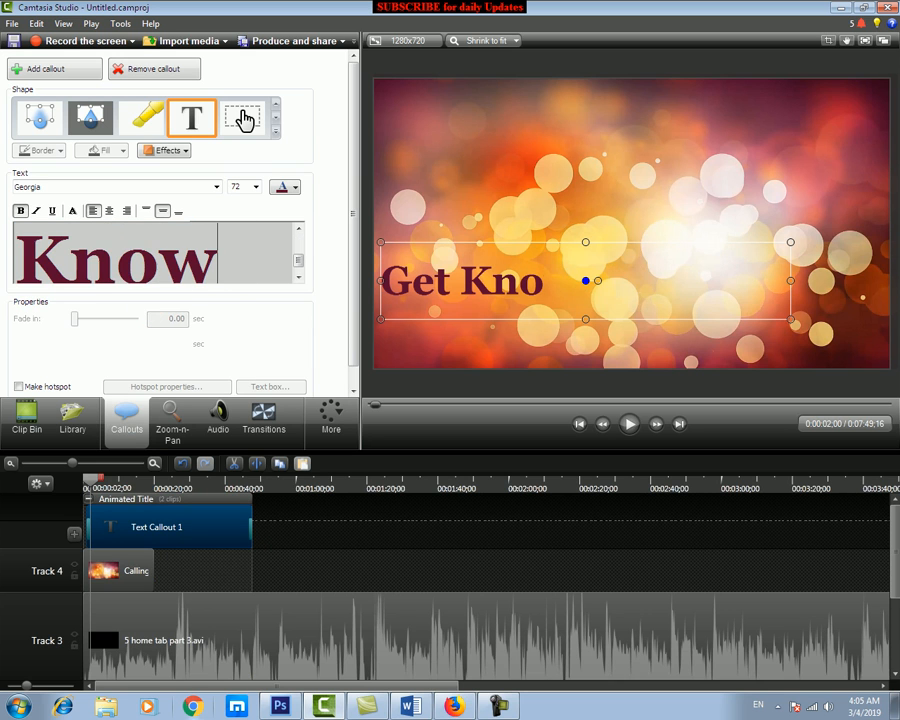
{"action": "type", "text": "ledg"}
{"action": "key", "text": "BackSpace"}
{"action": "key", "text": "BackSpace"}
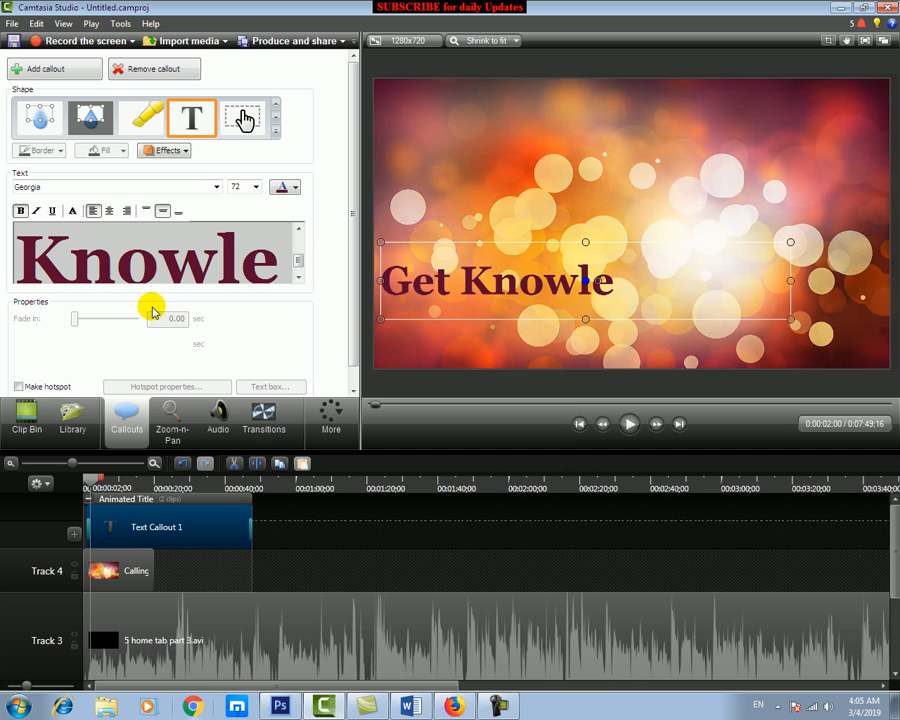
{"action": "type", "text": "dge"}
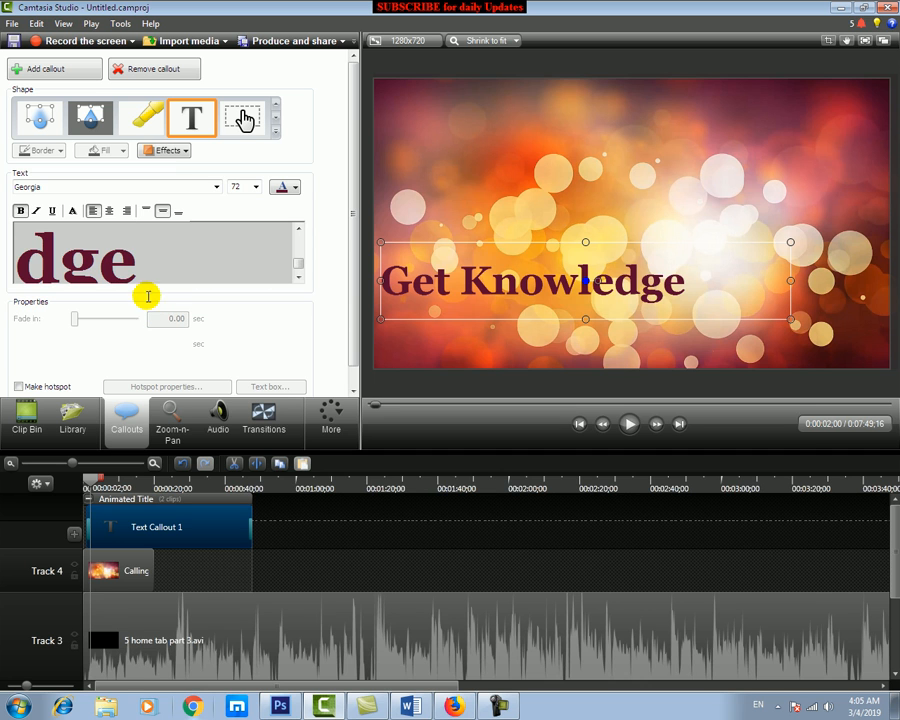
- Select all of the "Get Knowledge" text, try Yellow on it, and set its colour to Red
{"action": "left_click", "coordinate": [295, 187]}
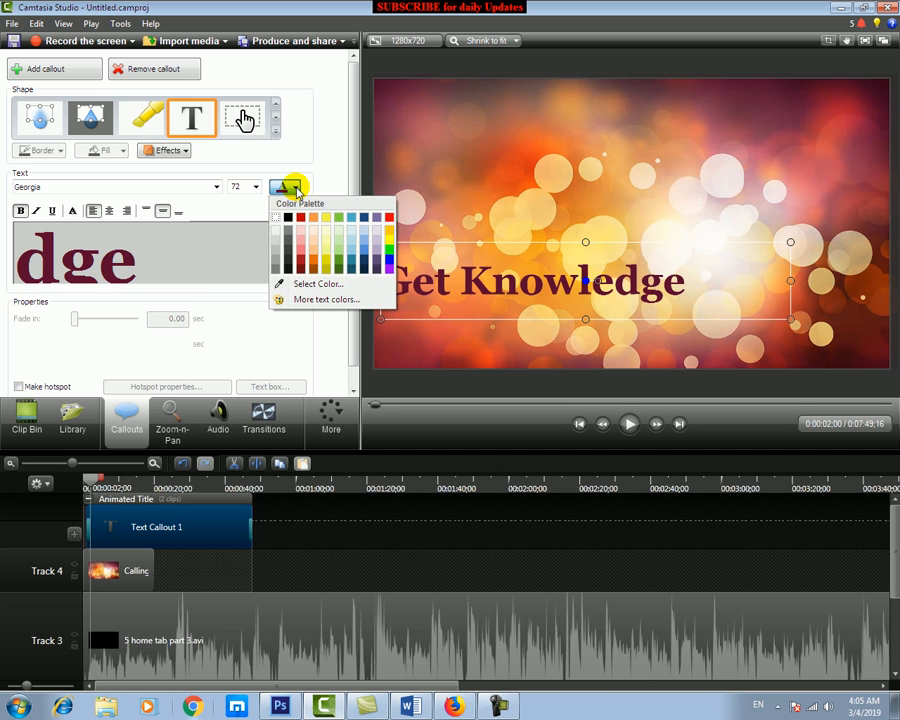
{"action": "left_click", "coordinate": [314, 264]}
{"action": "key", "text": "ctrl+a"}
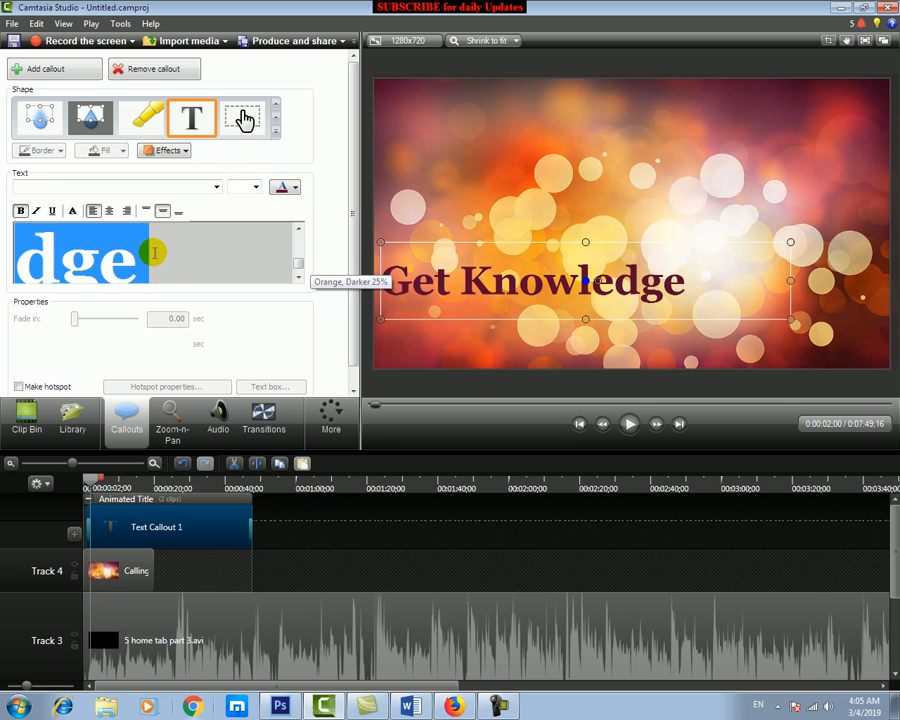
{"action": "left_click", "coordinate": [295, 189]}
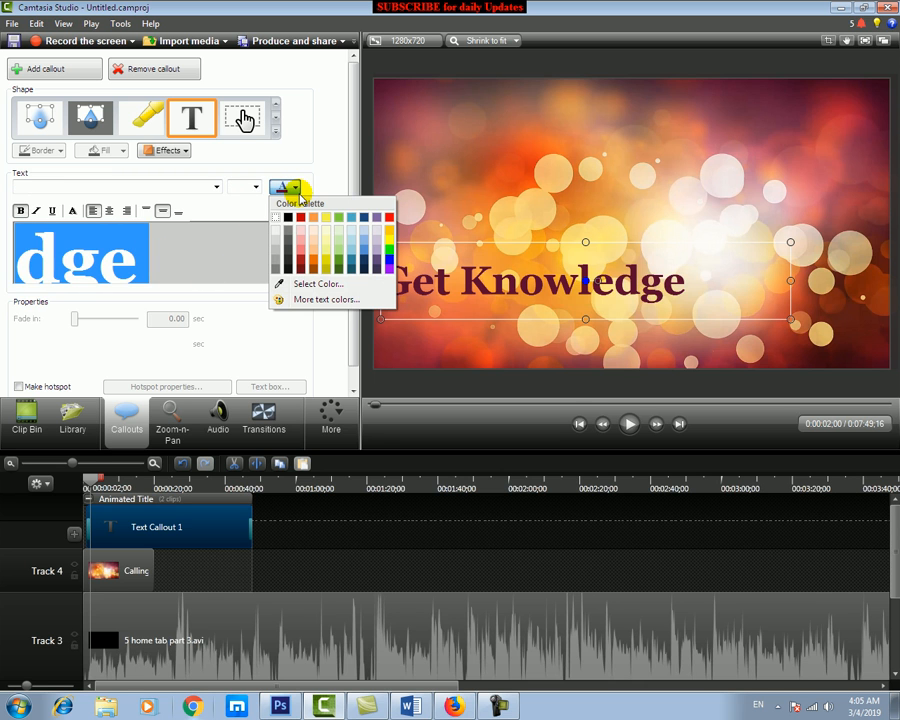
{"action": "left_click", "coordinate": [326, 219]}
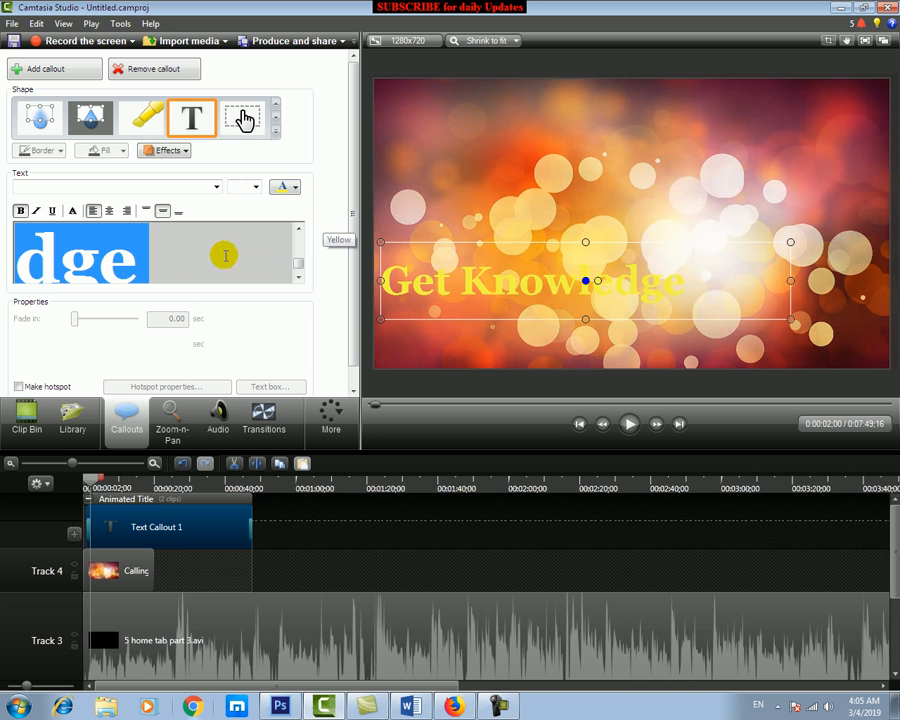
{"action": "left_click", "coordinate": [294, 187]}
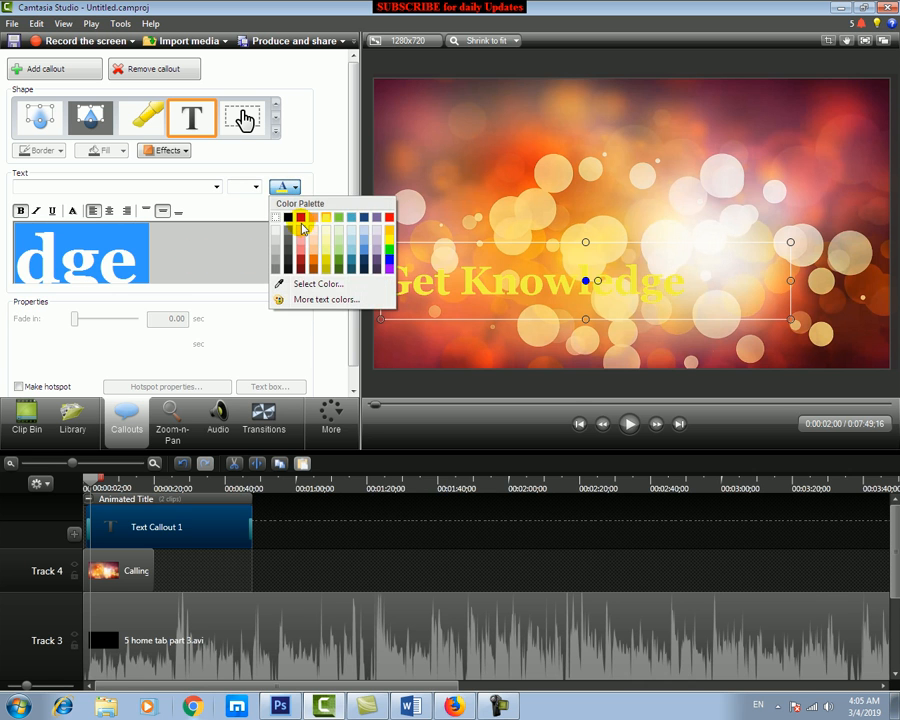
{"action": "left_click", "coordinate": [300, 219]}
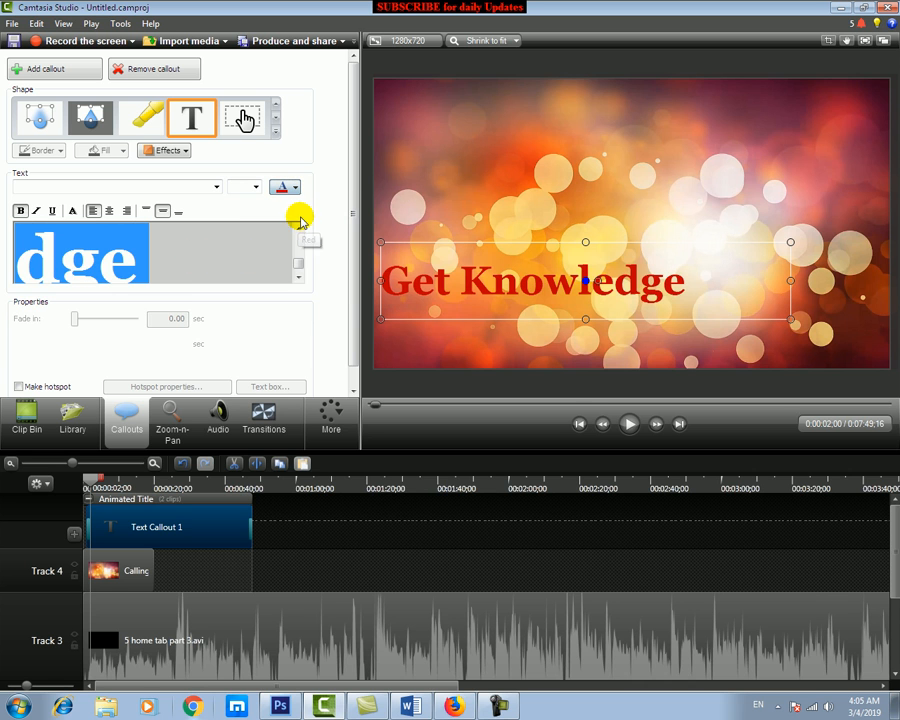
- Try right alignment and underlining on the "Get Knowledge" text, returning it to left alignment
{"action": "left_click", "coordinate": [124, 212]}
{"action": "left_click", "coordinate": [95, 213]}
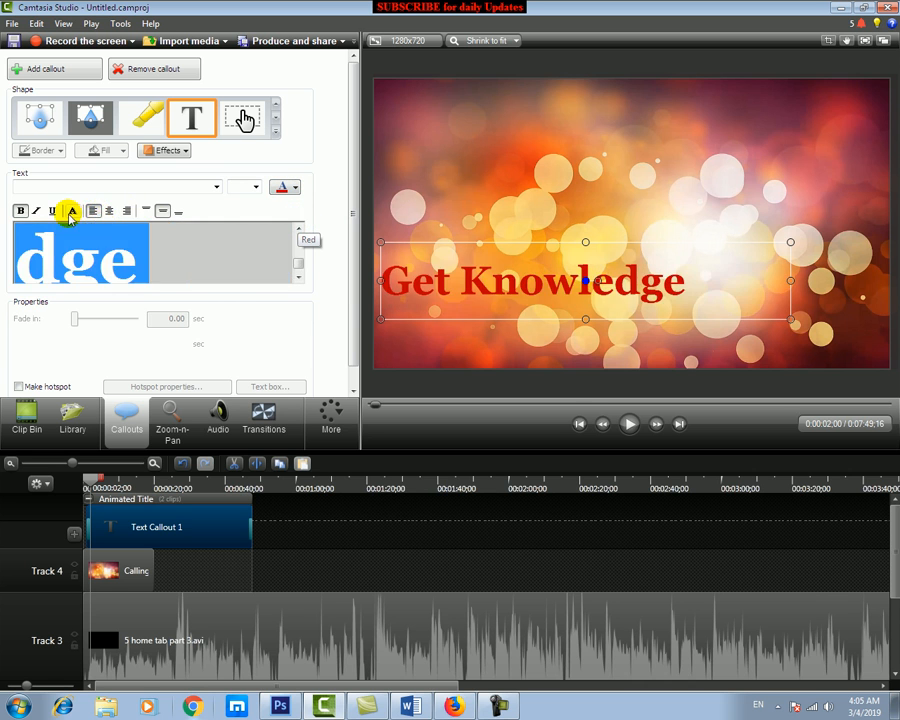
{"action": "left_click", "coordinate": [53, 211]}
{"action": "left_click", "coordinate": [54, 212]}
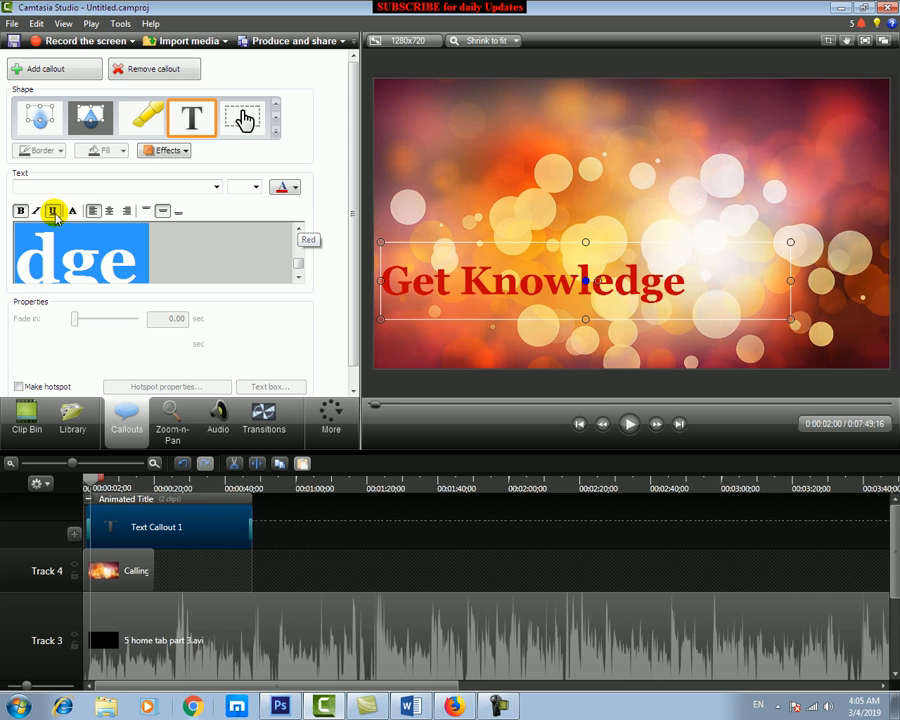
- Look over the available callout shapes and play the "Get Knowledge" title for a few seconds
{"action": "left_click", "coordinate": [277, 132]}
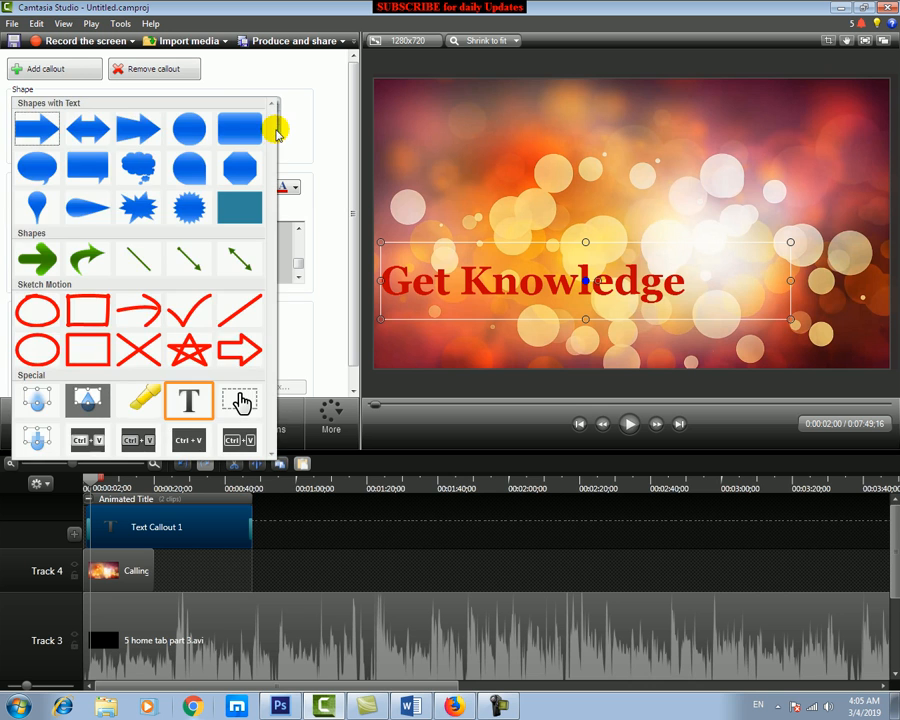
{"action": "left_click", "coordinate": [325, 130]}
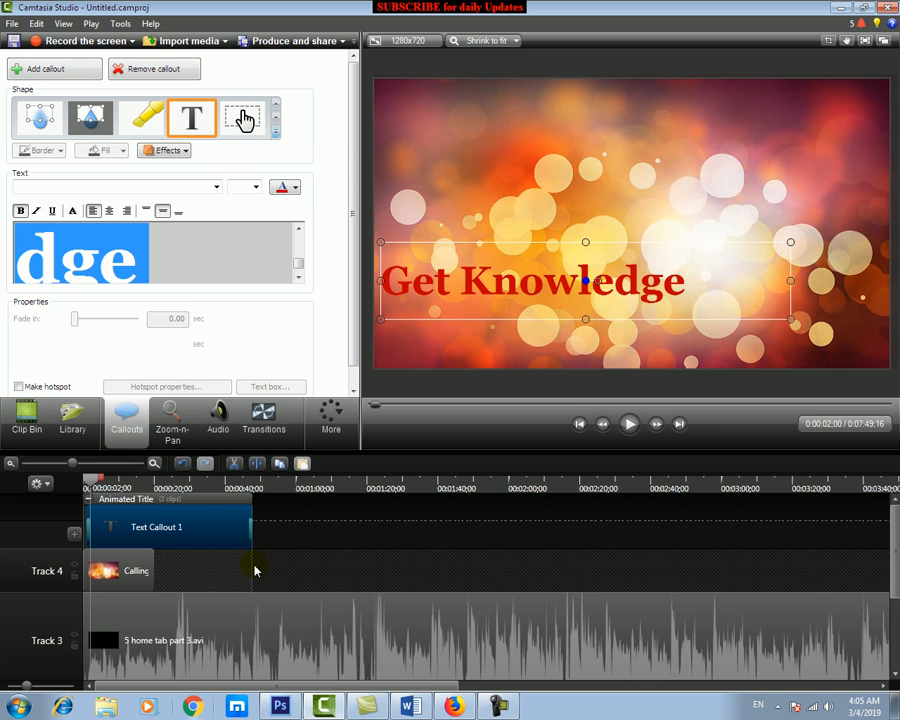
{"action": "left_click", "coordinate": [630, 426]}
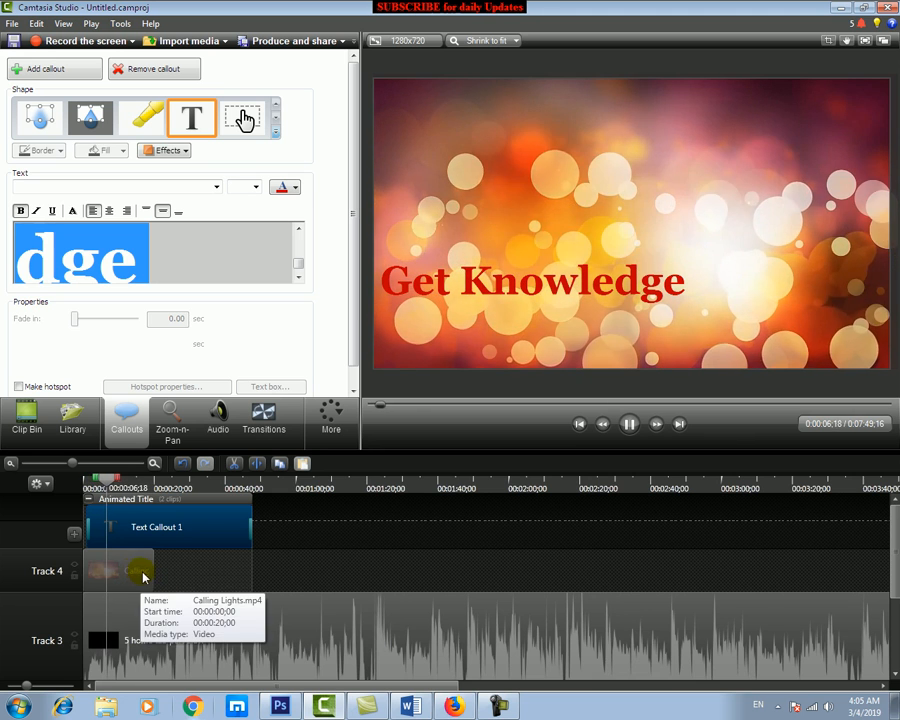
{"action": "left_click", "coordinate": [629, 424]}
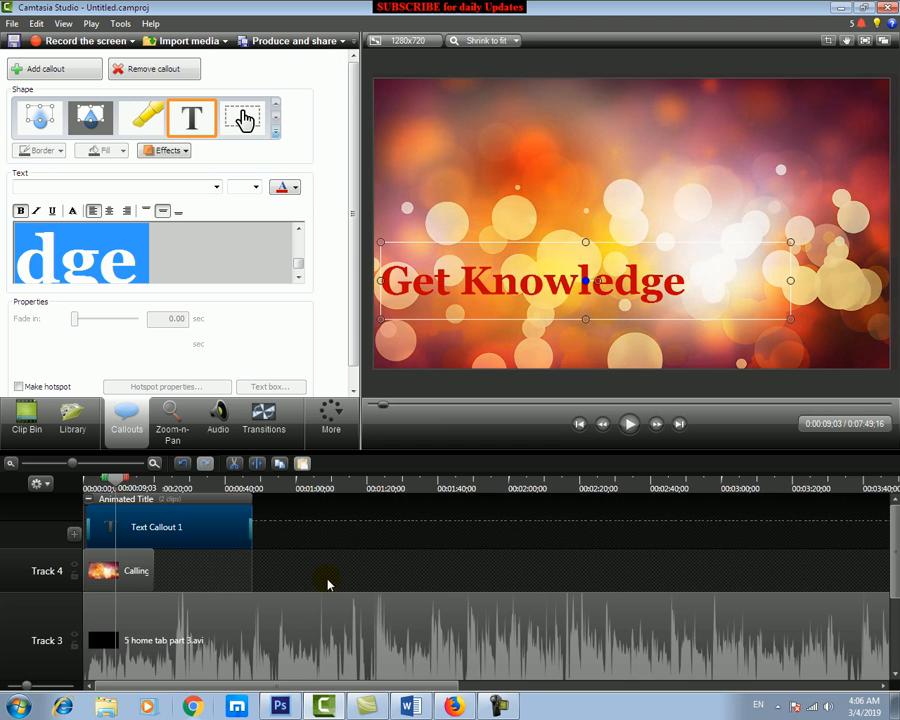
- Shift the Track 3 video to start at 0:00:09;03 and shorten the Animated Title on Track 4 to about 17 seconds
{"action": "left_click", "coordinate": [268, 624]}
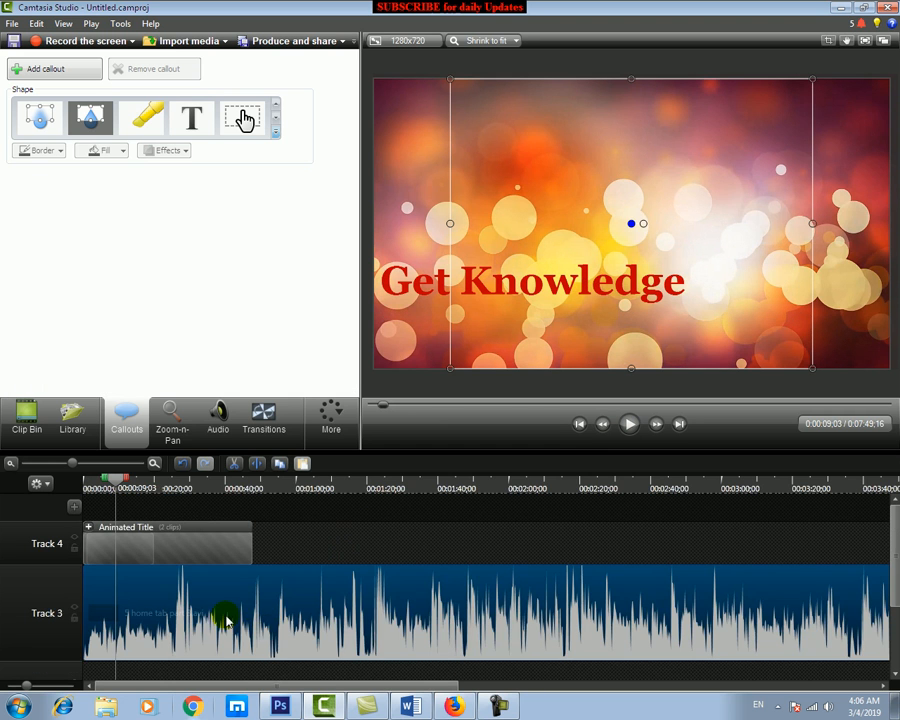
{"action": "left_click_drag", "start_coordinate": [268, 620], "coordinate": [357, 620]}
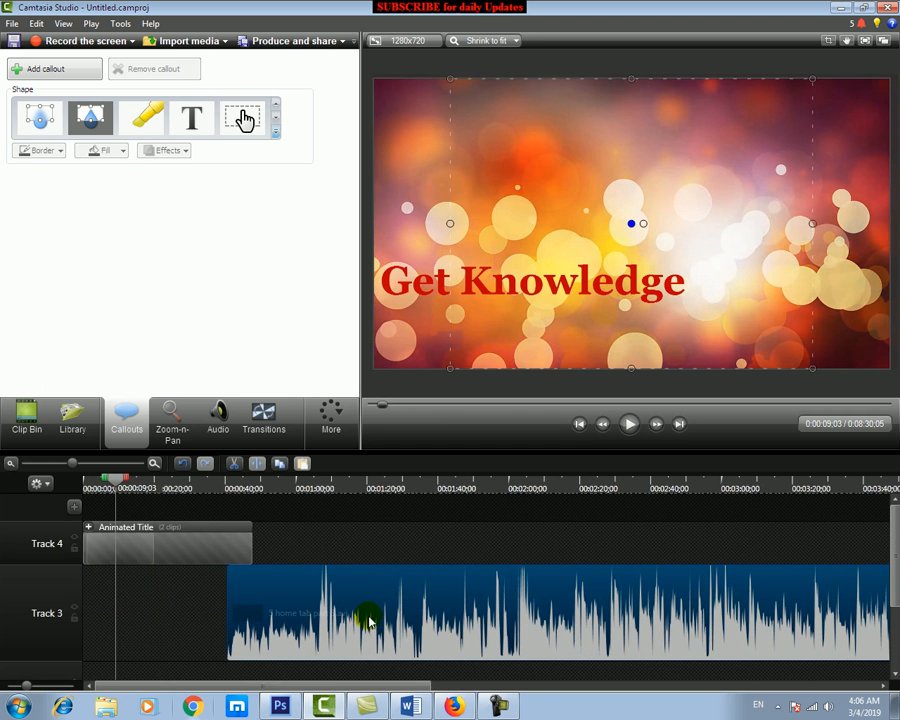
{"action": "left_click_drag", "start_coordinate": [333, 672], "coordinate": [200, 635]}
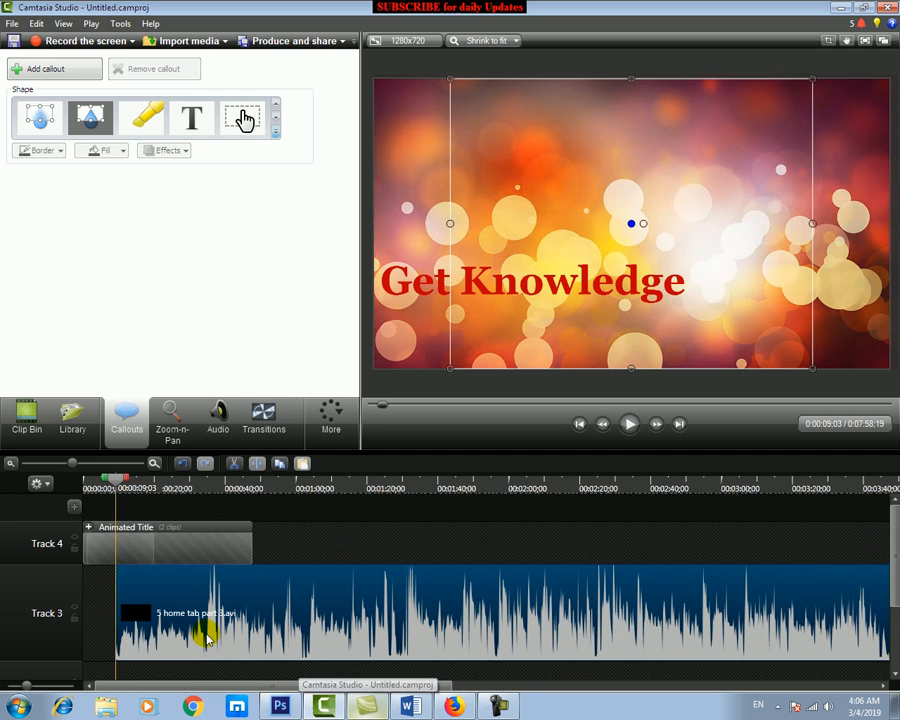
{"action": "left_click", "coordinate": [180, 548]}
{"action": "left_click_drag", "start_coordinate": [248, 548], "coordinate": [146, 539]}
- Start the Track 3 video where the Animated Title ends and play through the change from title to video
{"action": "left_click_drag", "start_coordinate": [165, 599], "coordinate": [194, 603]}
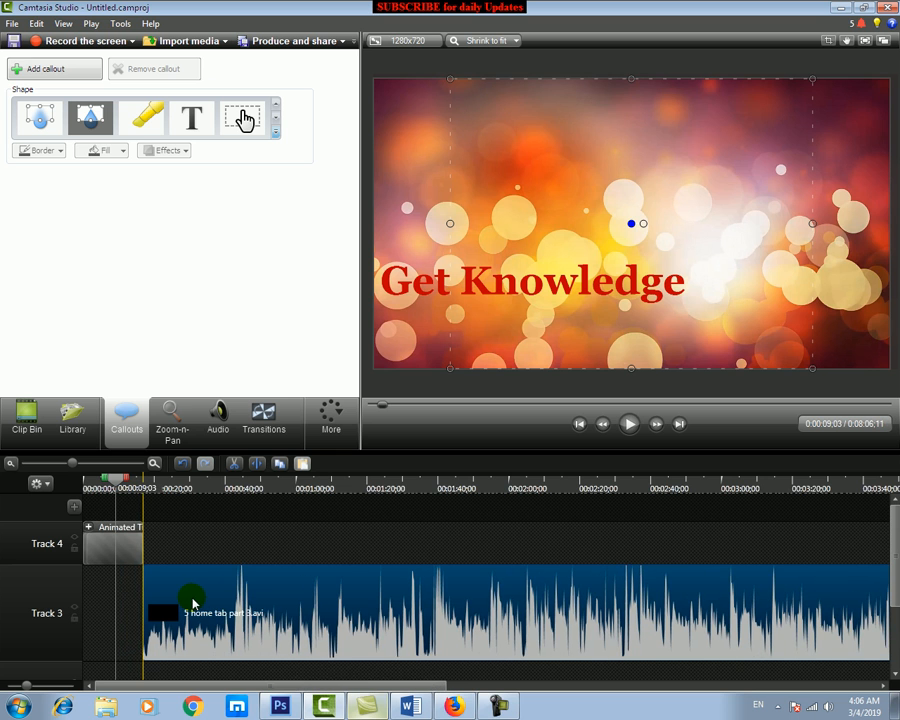
{"action": "left_click_drag", "start_coordinate": [113, 490], "coordinate": [81, 487]}
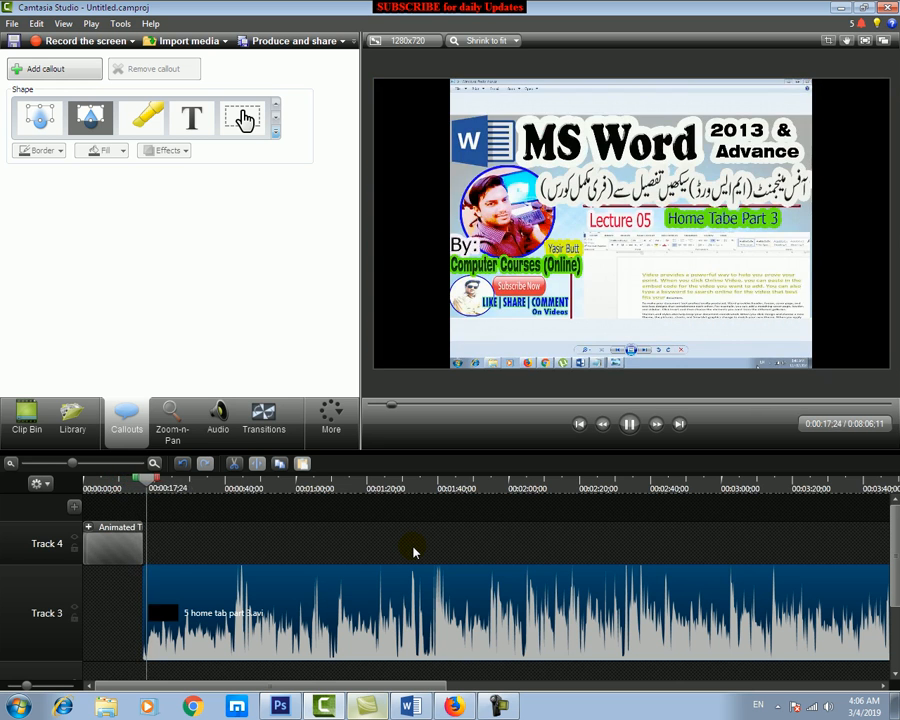
{"action": "left_click", "coordinate": [633, 426]}
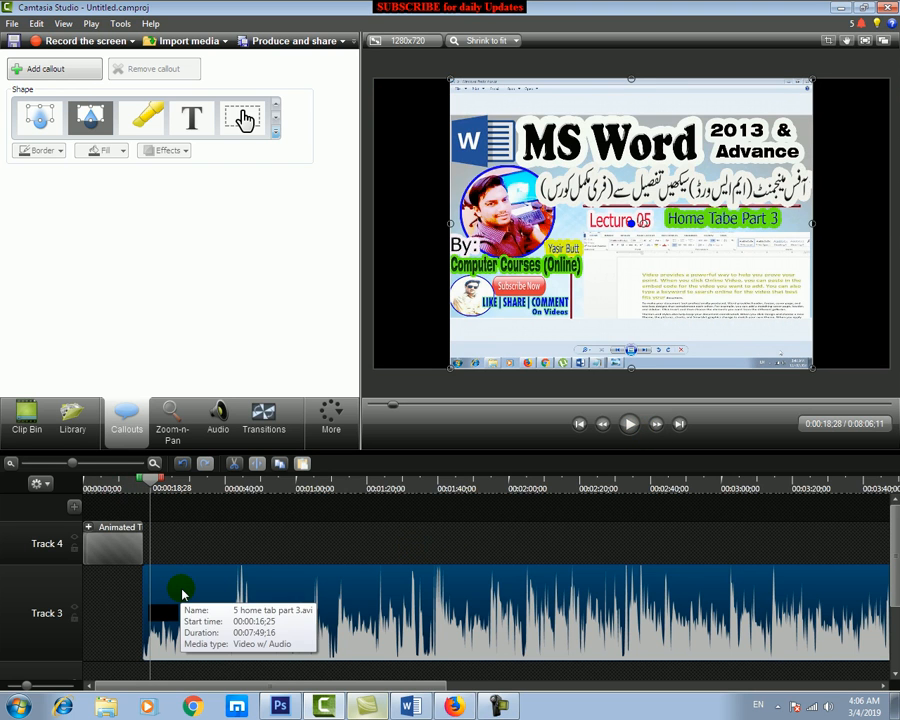
- Return the Track 3 video to the timeline start beneath the Animated Title, and select the title with the playhead at 0:00:11;00
{"action": "left_click_drag", "start_coordinate": [200, 600], "coordinate": [127, 597]}
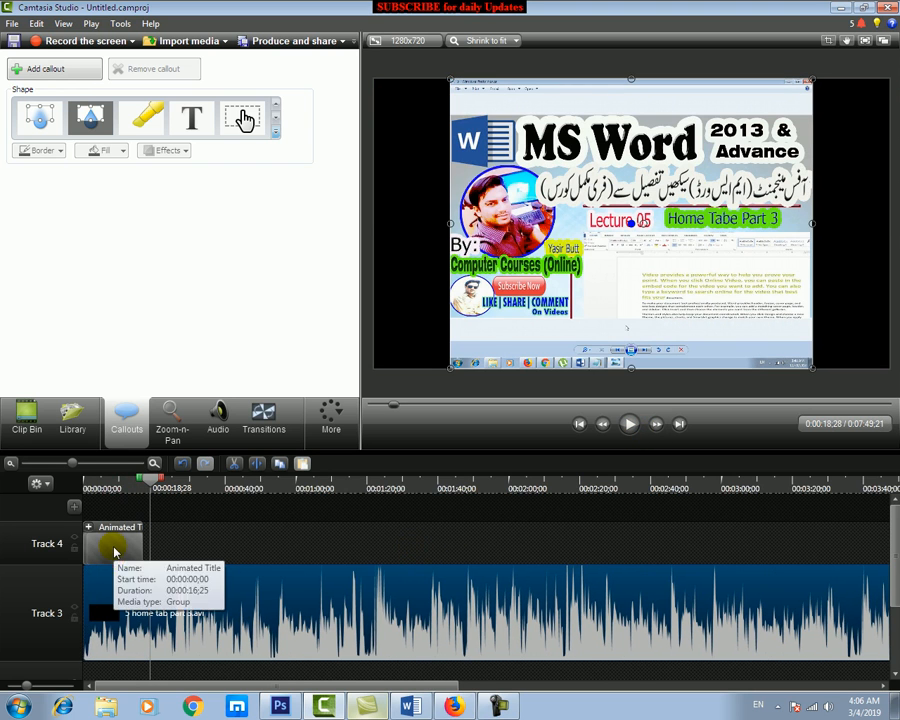
{"action": "left_click", "coordinate": [115, 551]}
{"action": "left_click_drag", "start_coordinate": [153, 487], "coordinate": [122, 487]}
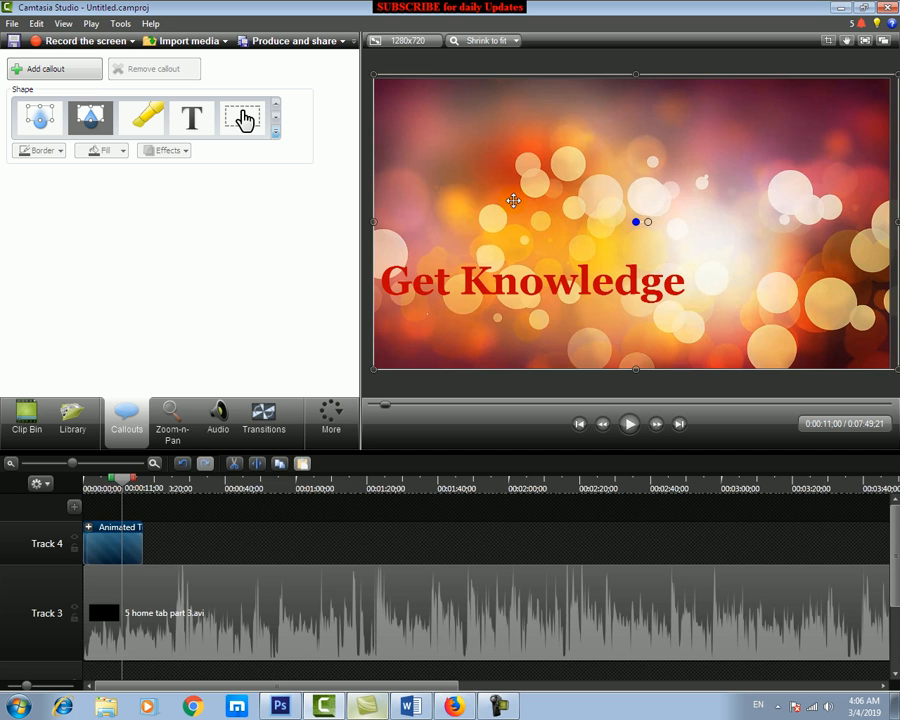
{"action": "left_click", "coordinate": [190, 565]}
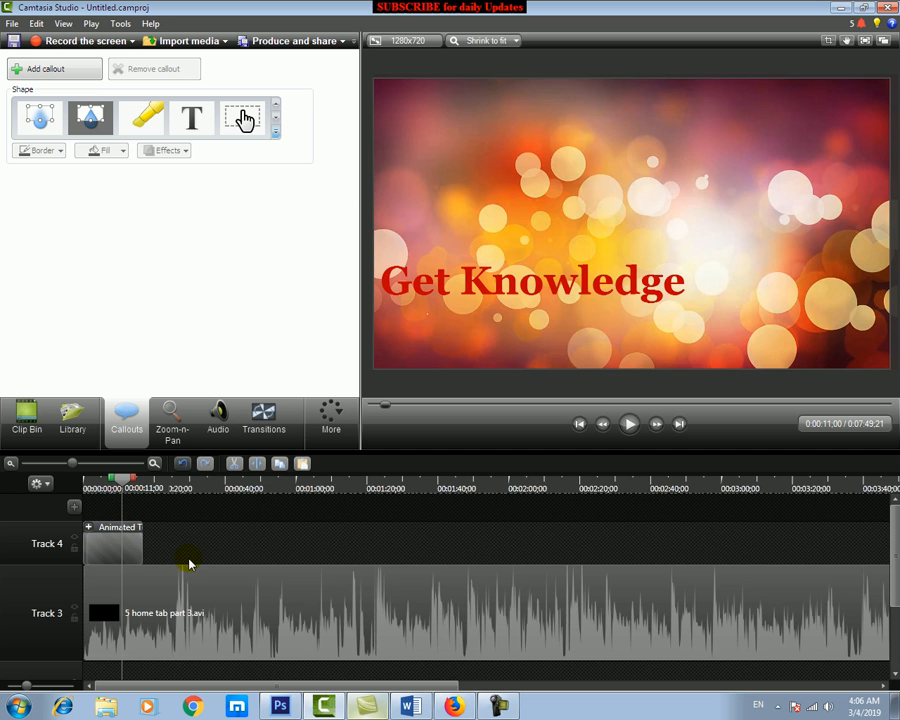
{"action": "left_click", "coordinate": [139, 540]}
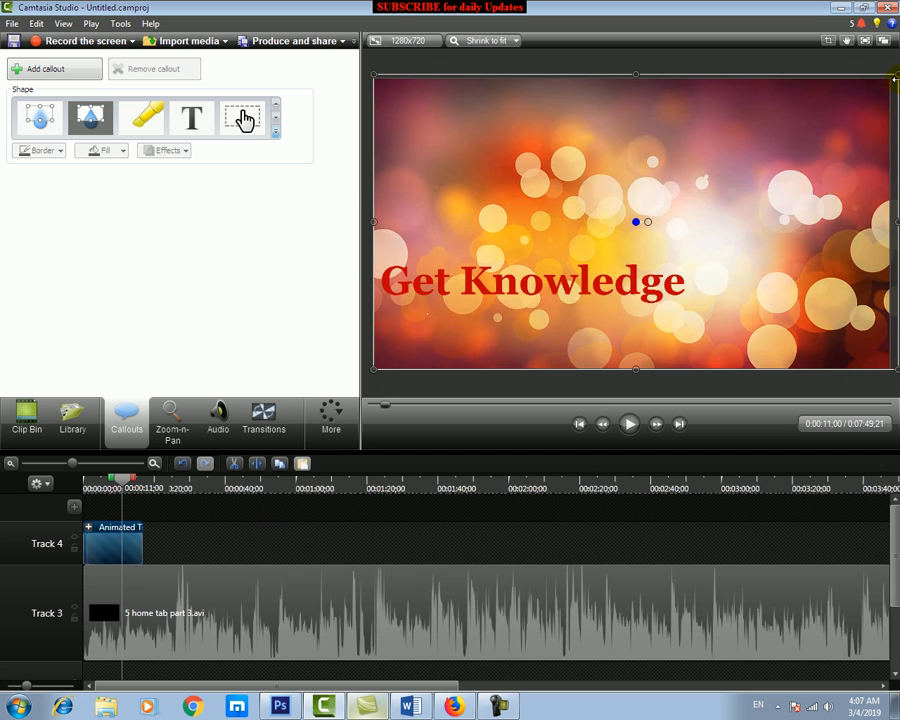
- Shrink the title into the canvas's lower-left corner and stretch it into a full-width banner over the video's lower part
{"action": "left_click_drag", "start_coordinate": [372, 75], "coordinate": [420, 289]}
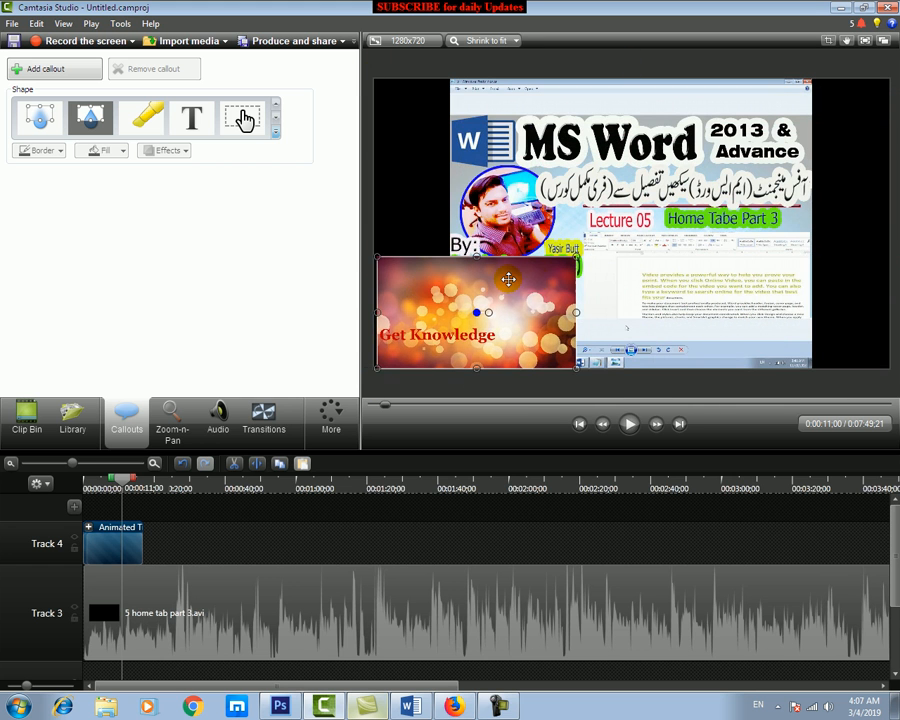
{"action": "left_click_drag", "start_coordinate": [576, 260], "coordinate": [563, 268]}
{"action": "left_click_drag", "start_coordinate": [563, 320], "coordinate": [887, 330]}
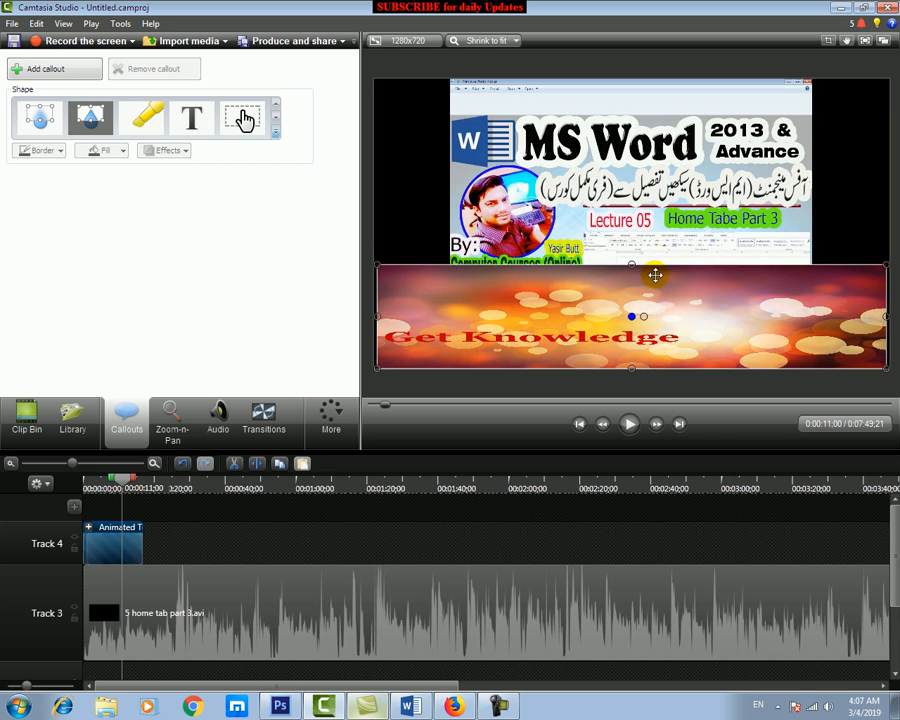
{"action": "left_click_drag", "start_coordinate": [631, 268], "coordinate": [631, 295]}
{"action": "left_click_drag", "start_coordinate": [617, 244], "coordinate": [617, 186]}
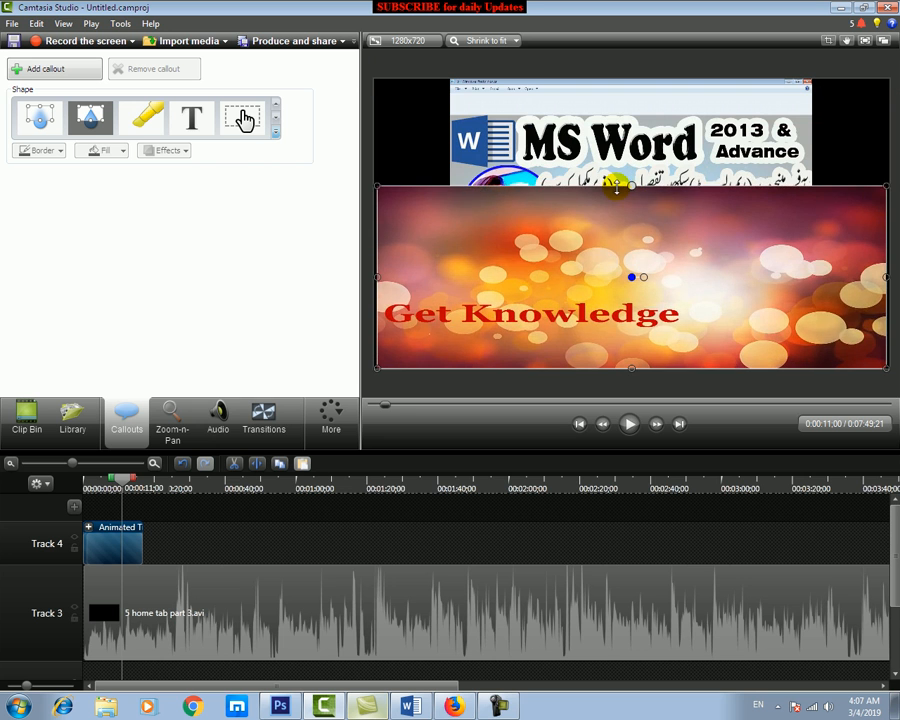
- Reduce the title to a small box in the canvas's lower-left corner and play it over the video from the start
{"action": "left_click_drag", "start_coordinate": [886, 186], "coordinate": [441, 272]}
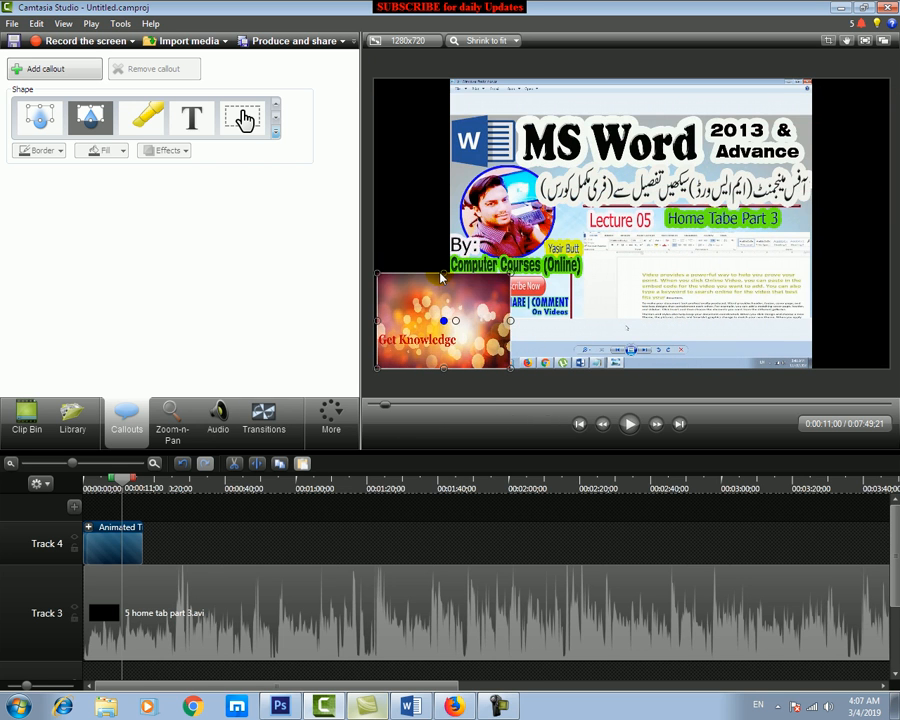
{"action": "left_click", "coordinate": [426, 245]}
{"action": "left_click_drag", "start_coordinate": [126, 481], "coordinate": [88, 482]}
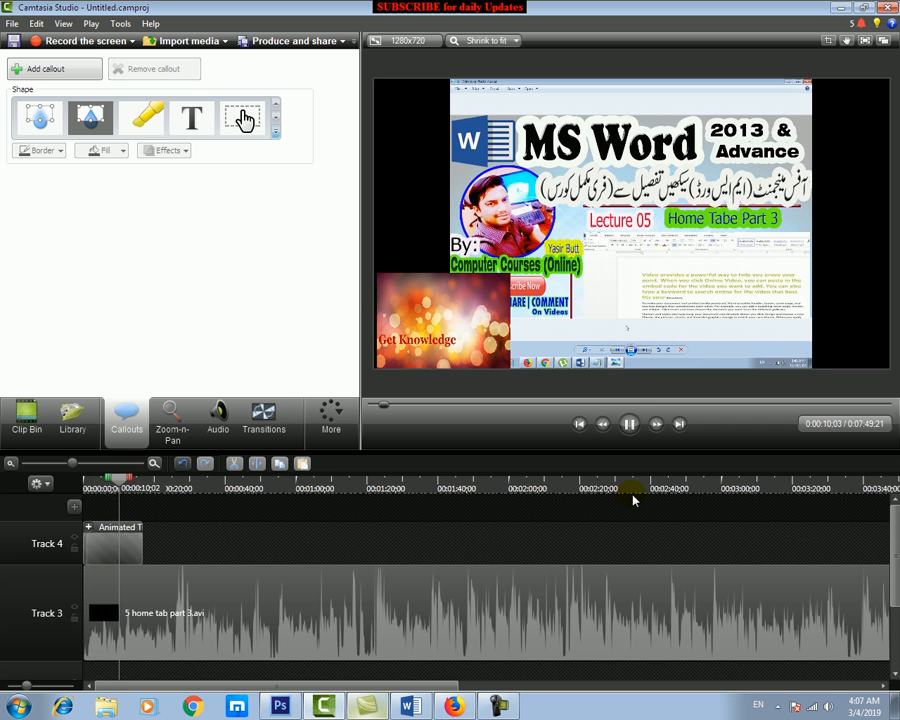
{"action": "left_click", "coordinate": [629, 423]}
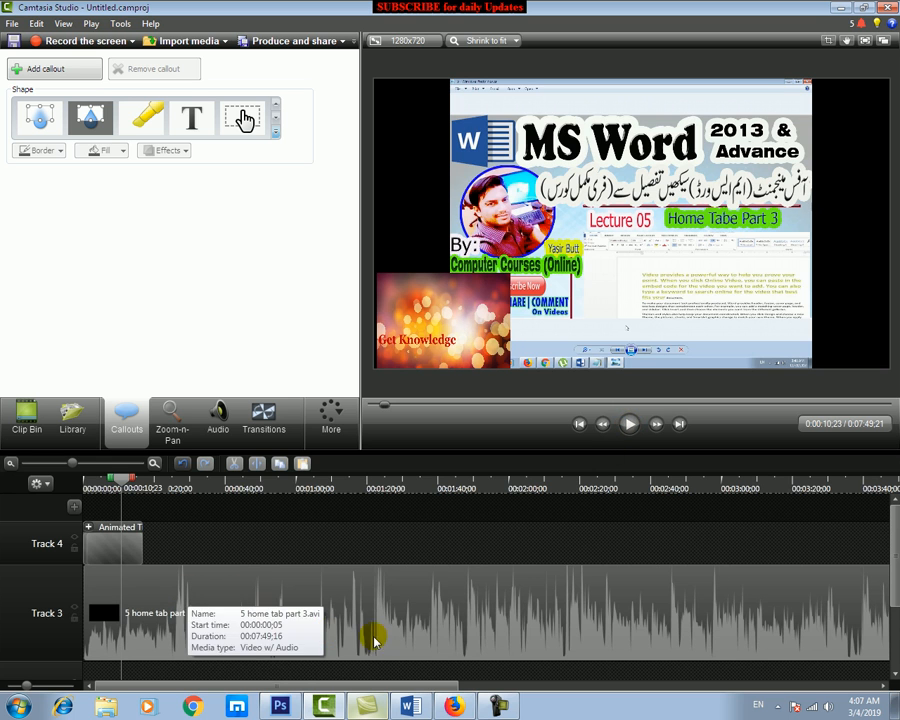
- Move the Animated Title onto Track 3 ahead of the video, with the video starting directly after it at 0:00:10;23
{"action": "left_click", "coordinate": [115, 545]}
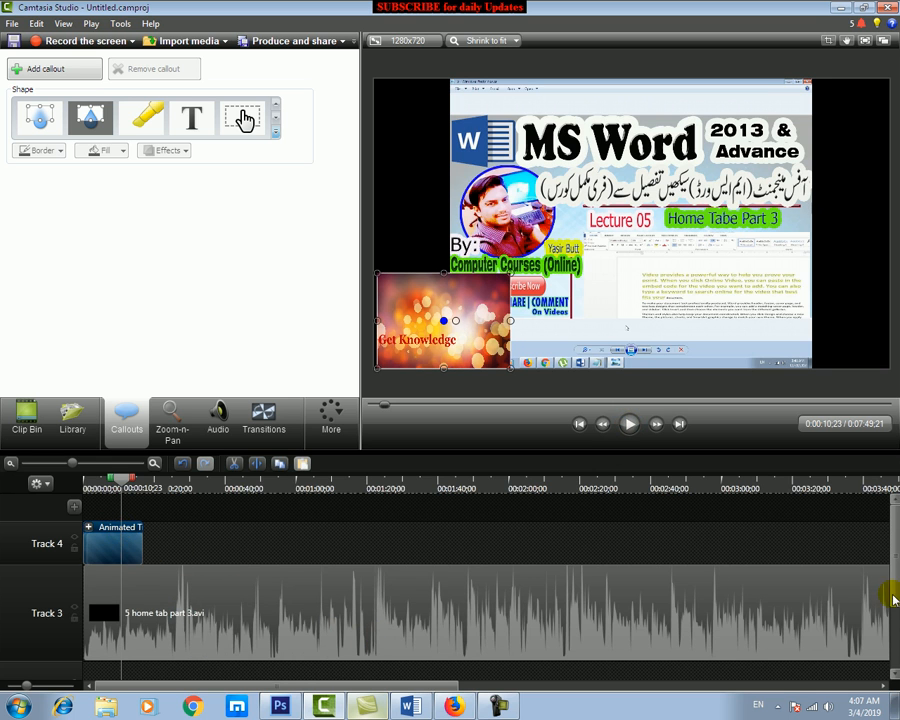
{"action": "left_click_drag", "start_coordinate": [239, 617], "coordinate": [300, 618]}
{"action": "left_click_drag", "start_coordinate": [199, 607], "coordinate": [243, 608]}
{"action": "left_click_drag", "start_coordinate": [132, 545], "coordinate": [132, 597]}
{"action": "left_click_drag", "start_coordinate": [191, 597], "coordinate": [135, 582]}
{"action": "left_click", "coordinate": [155, 558]}
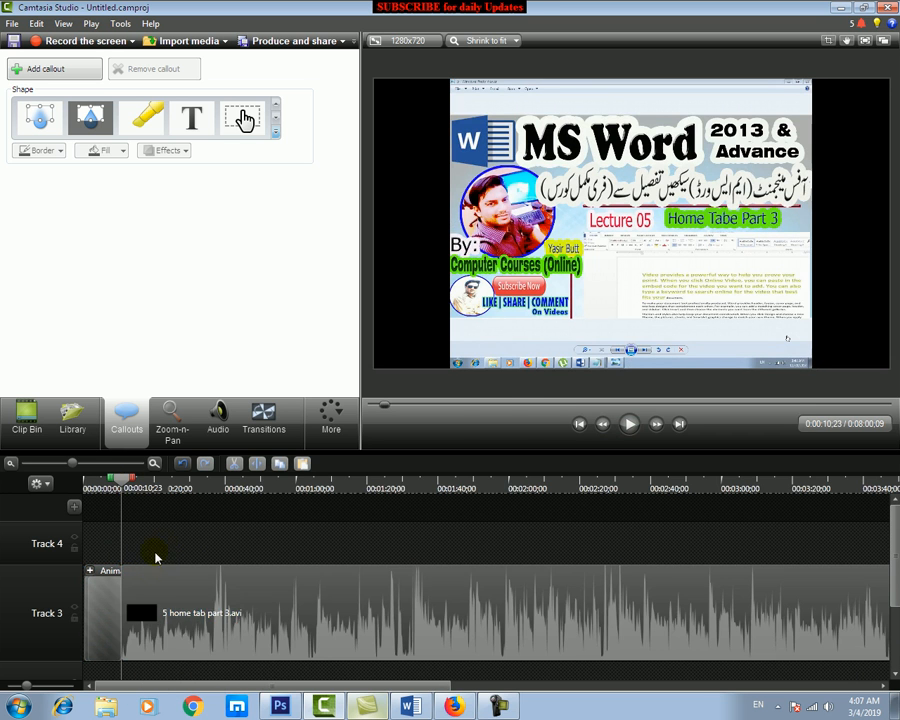
- Play the small title on Track 3 from the start of the timeline for a few seconds
{"action": "left_click_drag", "start_coordinate": [118, 483], "coordinate": [88, 483]}
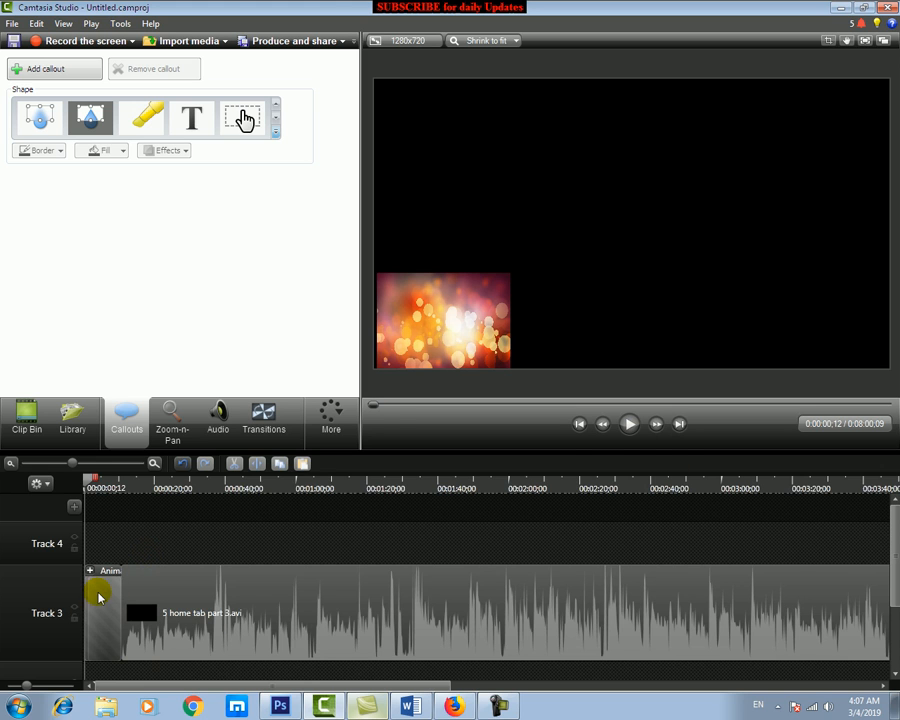
{"action": "left_click", "coordinate": [629, 423]}
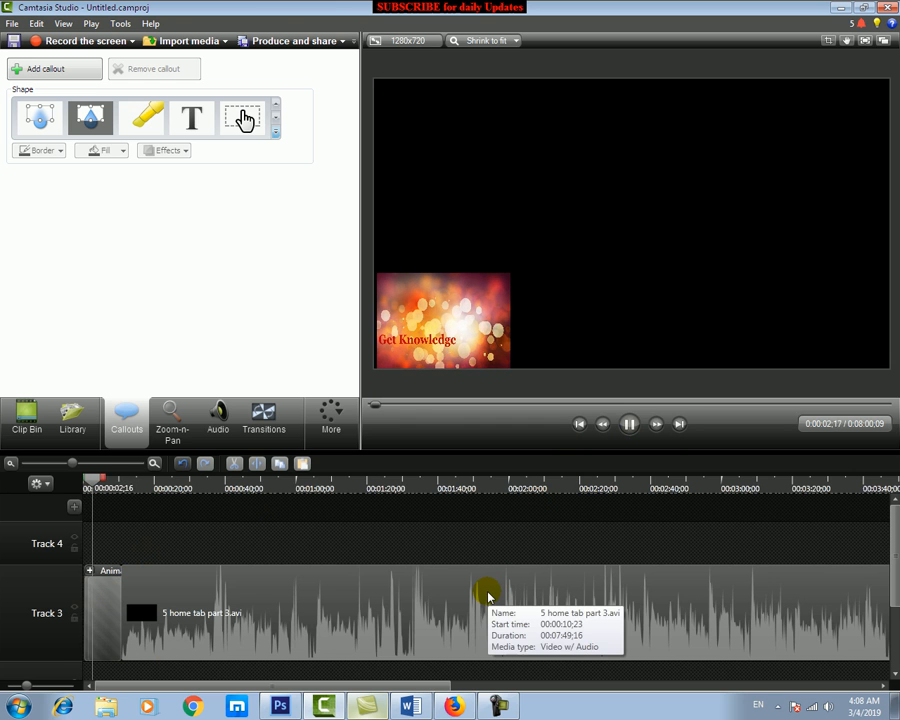
{"action": "left_click", "coordinate": [629, 423]}
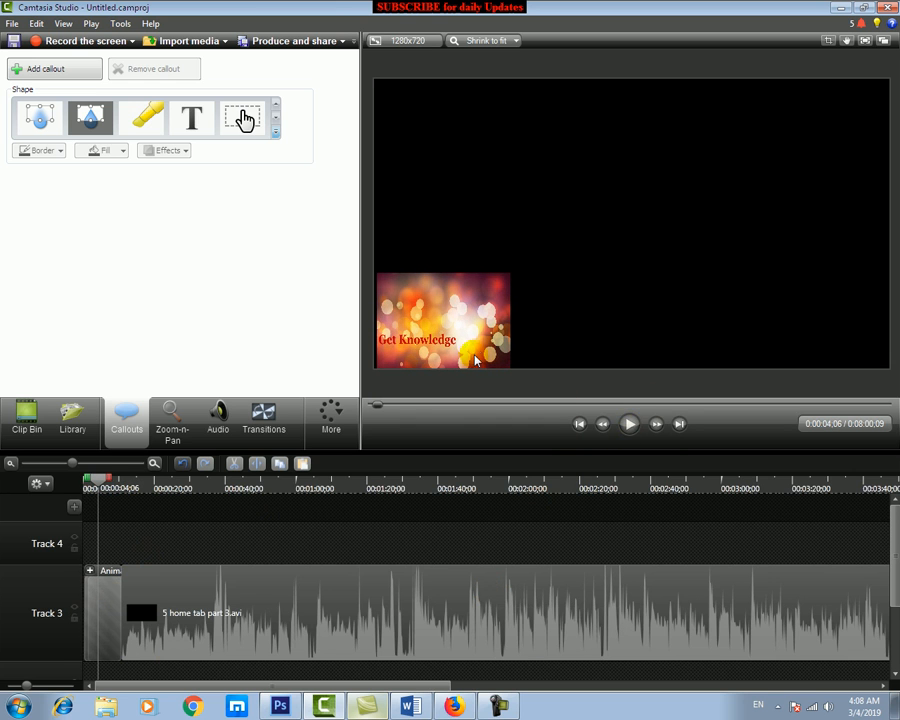
- Enlarge the Animated Title on the canvas to fill the full height and width of the frame
{"action": "left_click", "coordinate": [474, 355]}
{"action": "left_click_drag", "start_coordinate": [510, 272], "coordinate": [781, 124]}
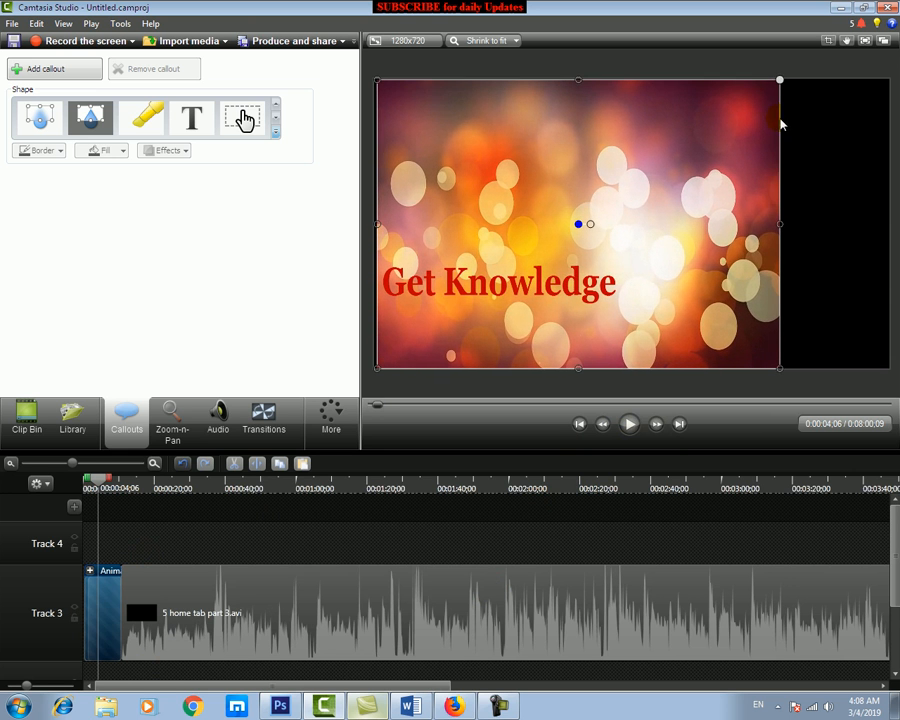
{"action": "left_click_drag", "start_coordinate": [781, 224], "coordinate": [890, 224]}
- Play the timeline from the start through the change from the full-frame title to the video
{"action": "left_click_drag", "start_coordinate": [108, 494], "coordinate": [90, 490]}
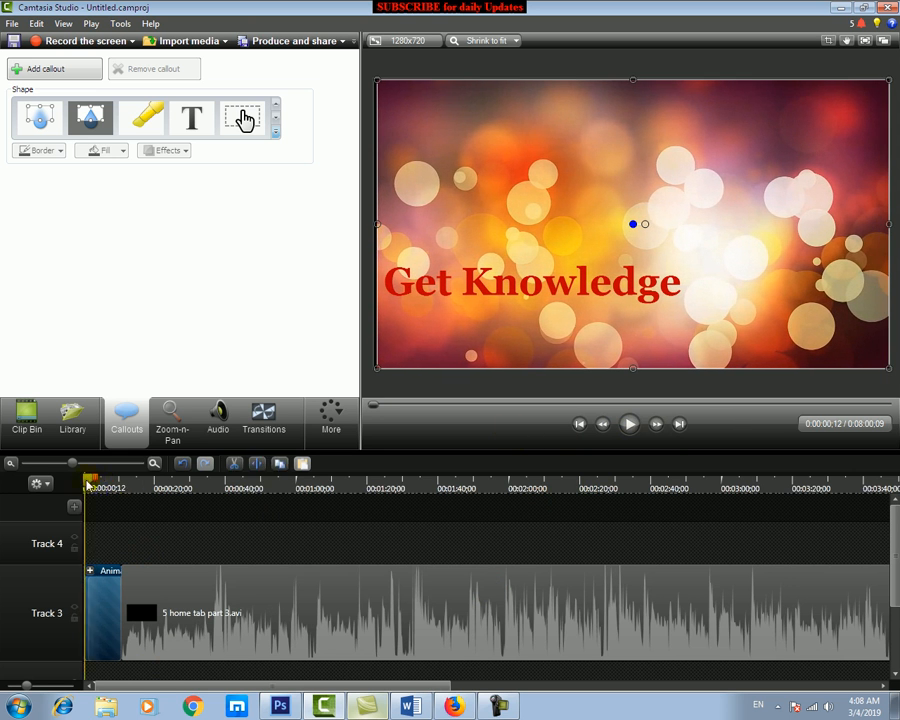
{"action": "left_click", "coordinate": [632, 428]}
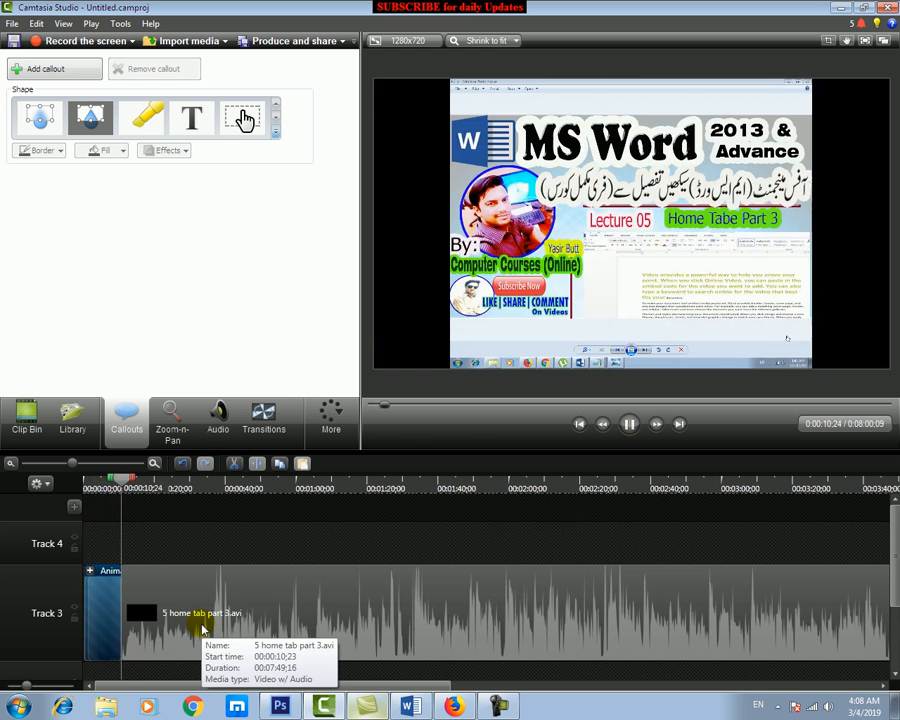
{"action": "left_click", "coordinate": [629, 423]}
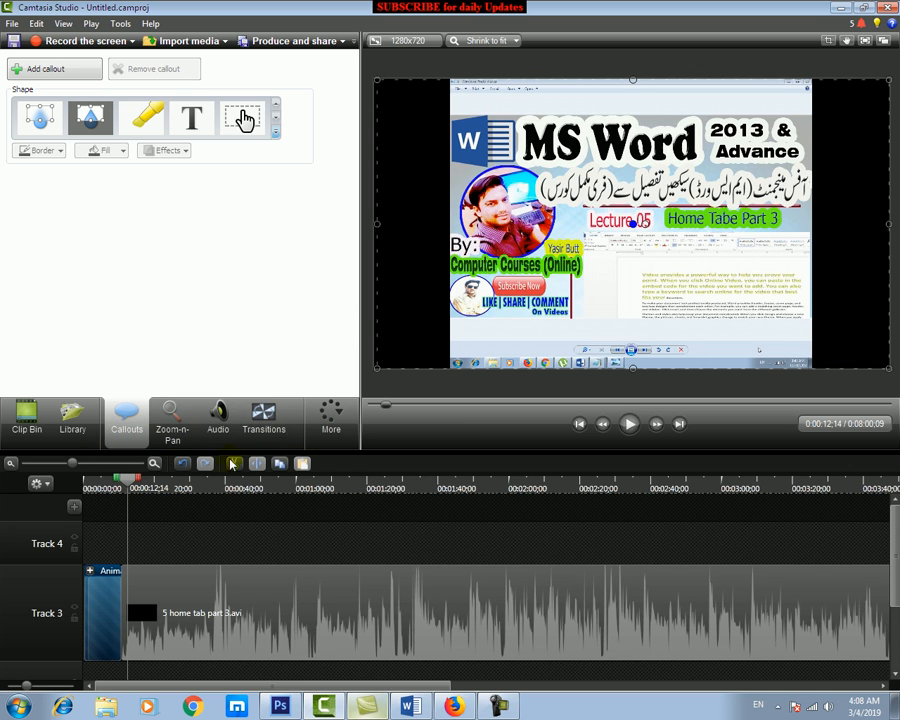
- Preview Callout - Rectangle from the Library's Calling Lights theme and look through the theme's remaining assets
{"action": "left_click", "coordinate": [73, 428]}
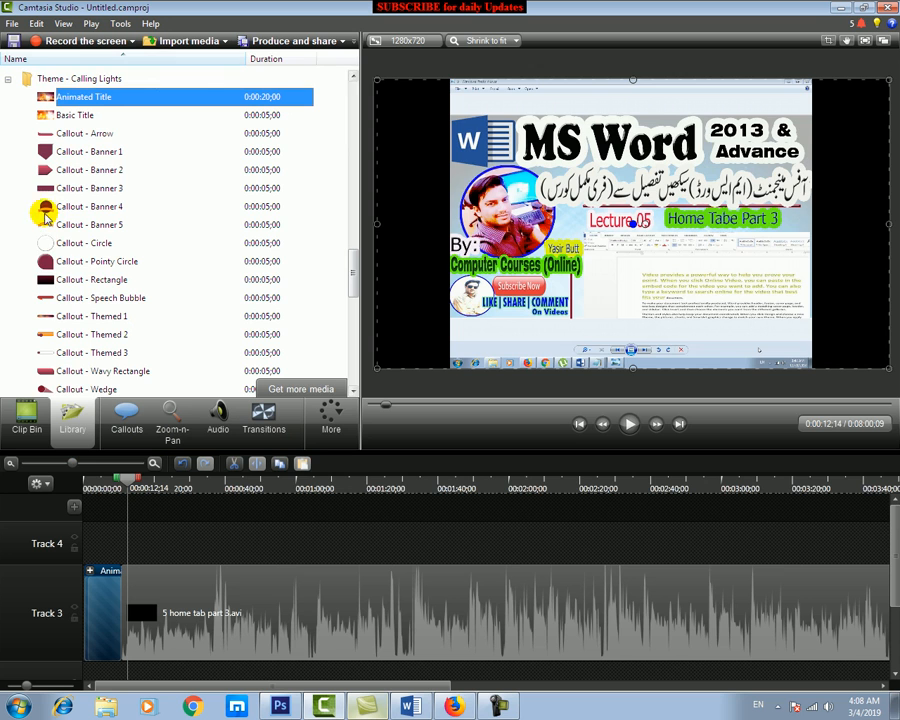
{"action": "left_click", "coordinate": [58, 281]}
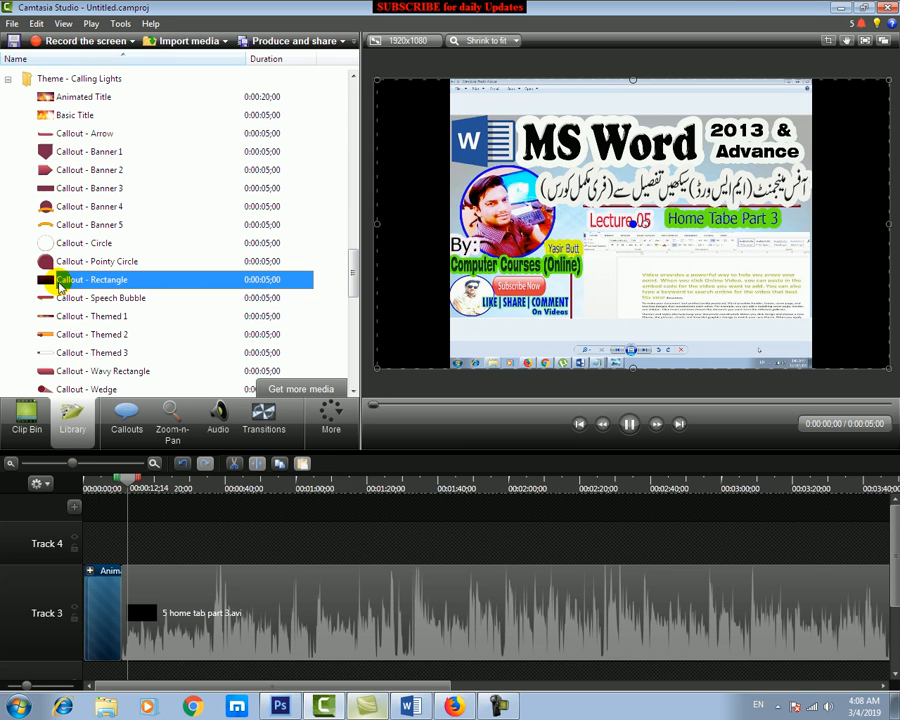
{"action": "left_click_drag", "start_coordinate": [355, 272], "coordinate": [355, 293]}
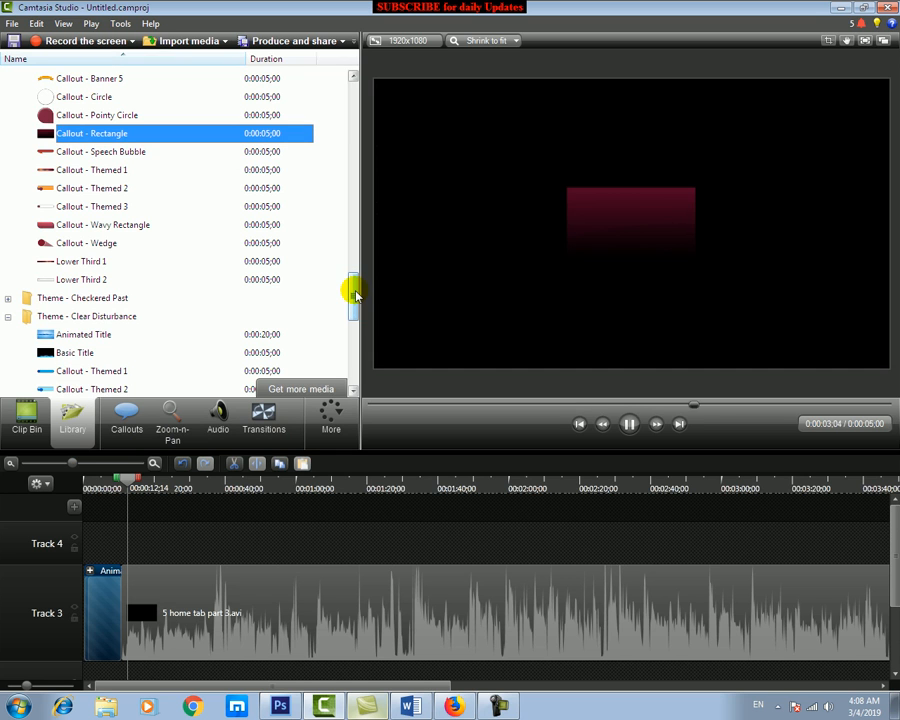
- Preview Lower Third 1 from the Calling Lights theme and place it on Track 4 above the video
{"action": "left_click", "coordinate": [75, 261]}
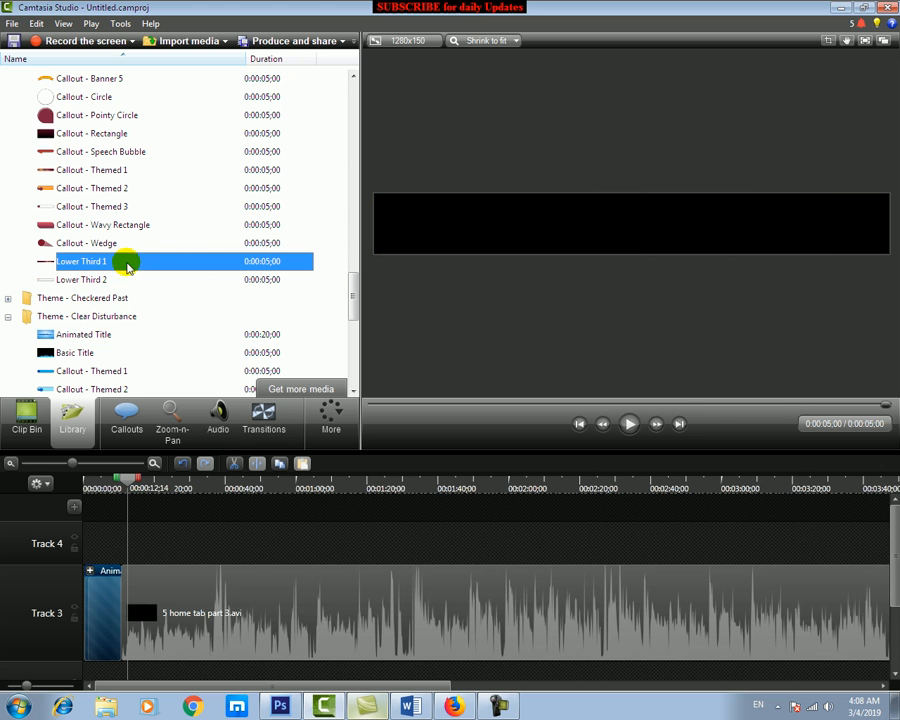
{"action": "left_click_drag", "start_coordinate": [101, 263], "coordinate": [160, 462]}
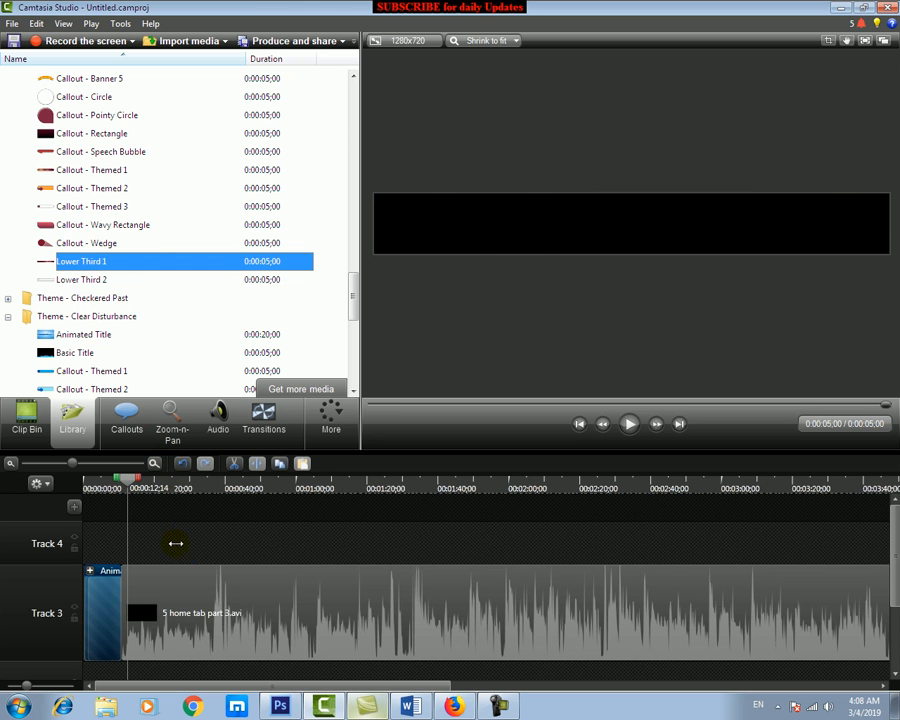
{"action": "left_click_drag", "start_coordinate": [175, 543], "coordinate": [181, 541]}
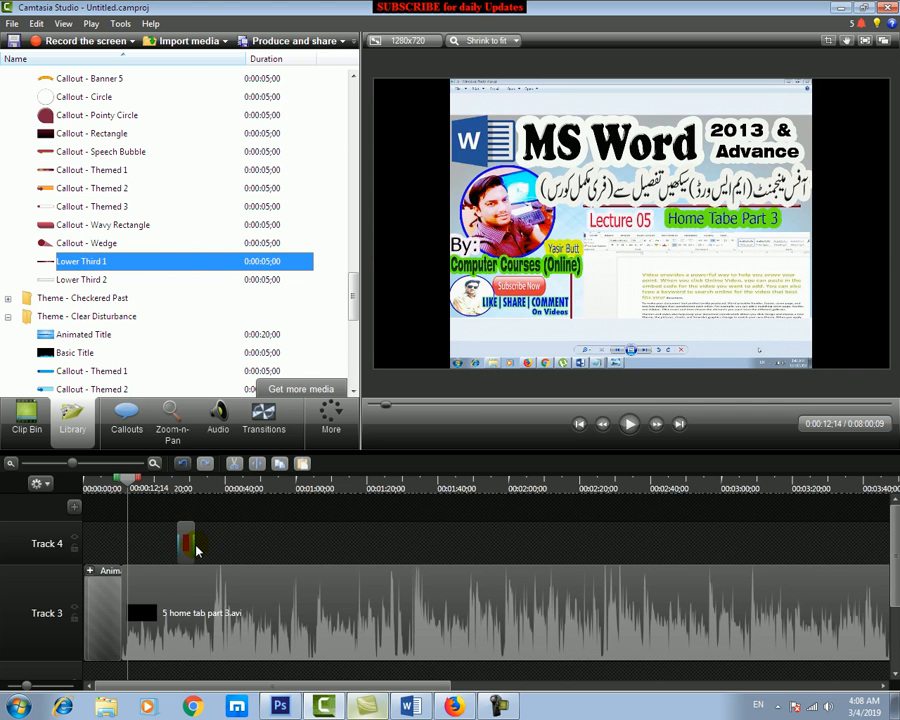
- Shift the lower third on Track 4 to where the video begins on Track 3 and position it slightly further down on the canvas
{"action": "left_click", "coordinate": [188, 543]}
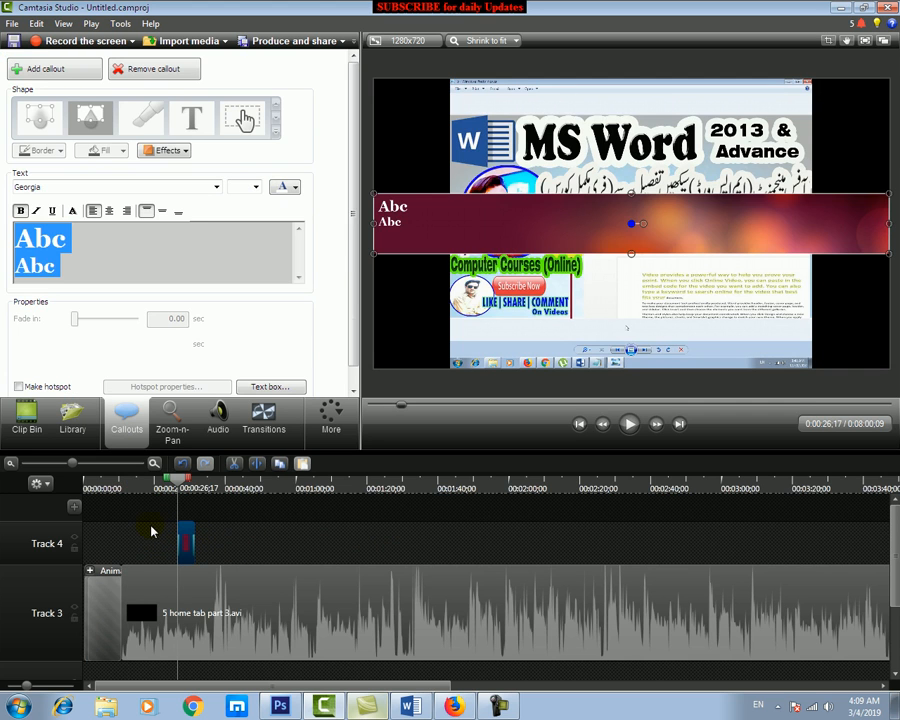
{"action": "left_click_drag", "start_coordinate": [184, 541], "coordinate": [84, 540]}
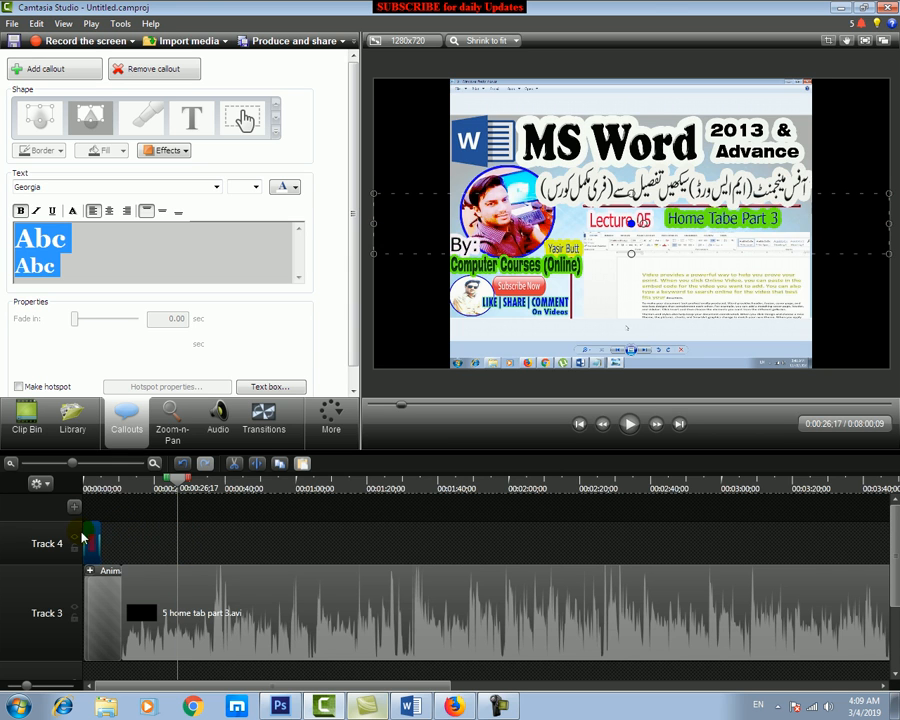
{"action": "left_click", "coordinate": [94, 545]}
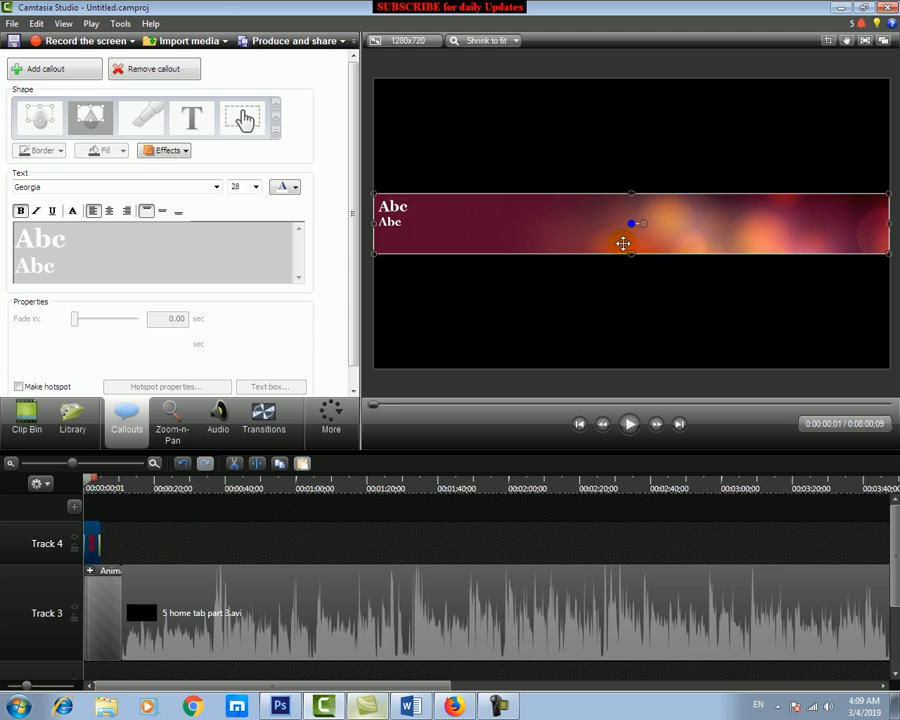
{"action": "left_click_drag", "start_coordinate": [87, 538], "coordinate": [137, 548]}
{"action": "left_click", "coordinate": [99, 541]}
{"action": "left_click_drag", "start_coordinate": [531, 211], "coordinate": [534, 236]}
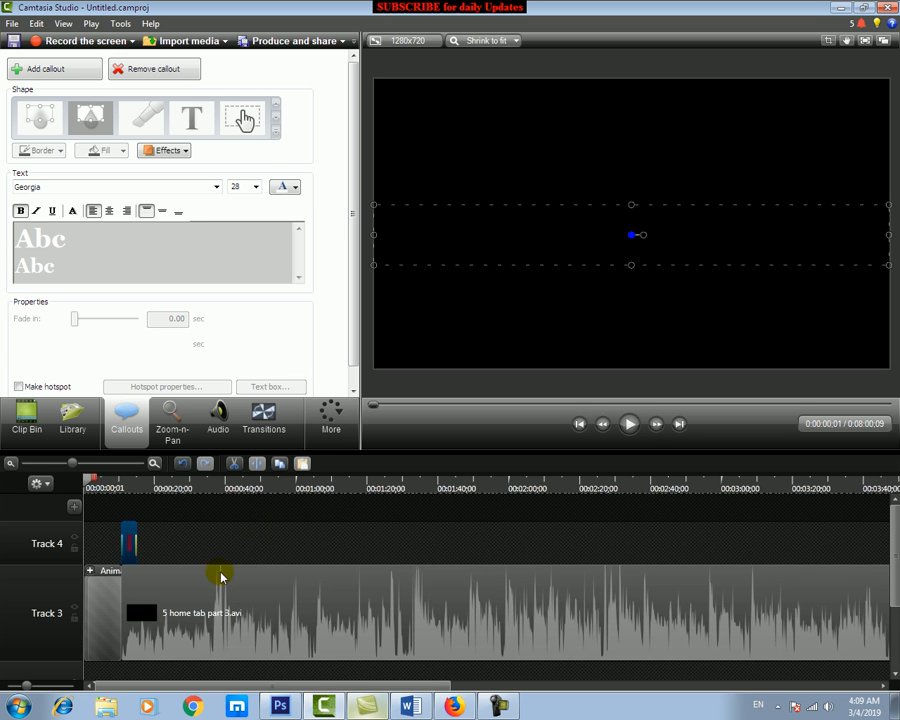
- Briefly play the opening title, delete the Animated Title from Track 3, and align the video and lower third with the timeline's start
{"action": "left_click", "coordinate": [629, 424]}
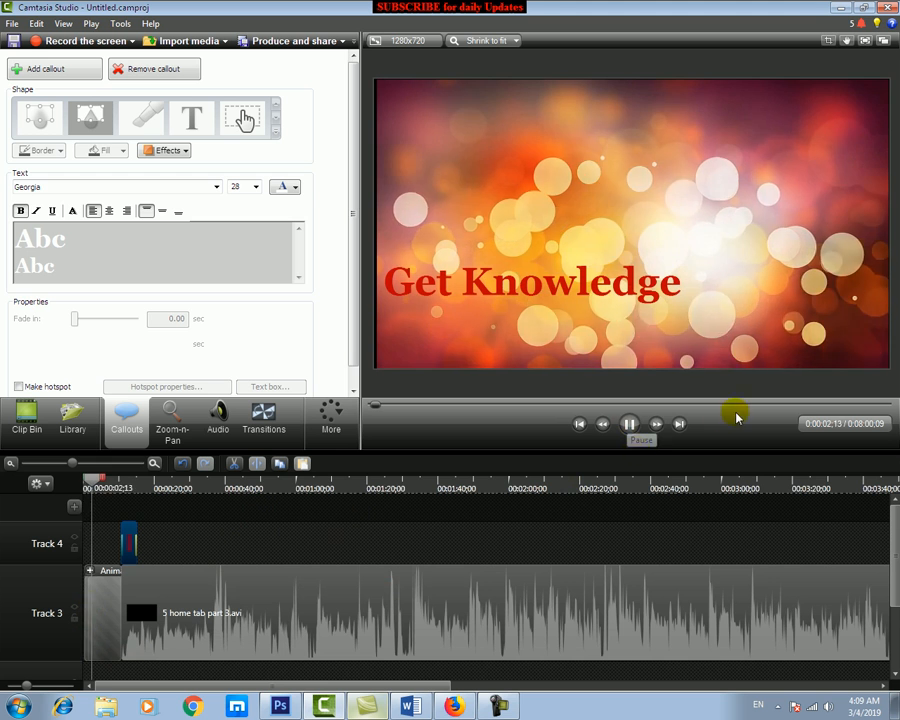
{"action": "left_click", "coordinate": [629, 424]}
{"action": "left_click", "coordinate": [114, 608]}
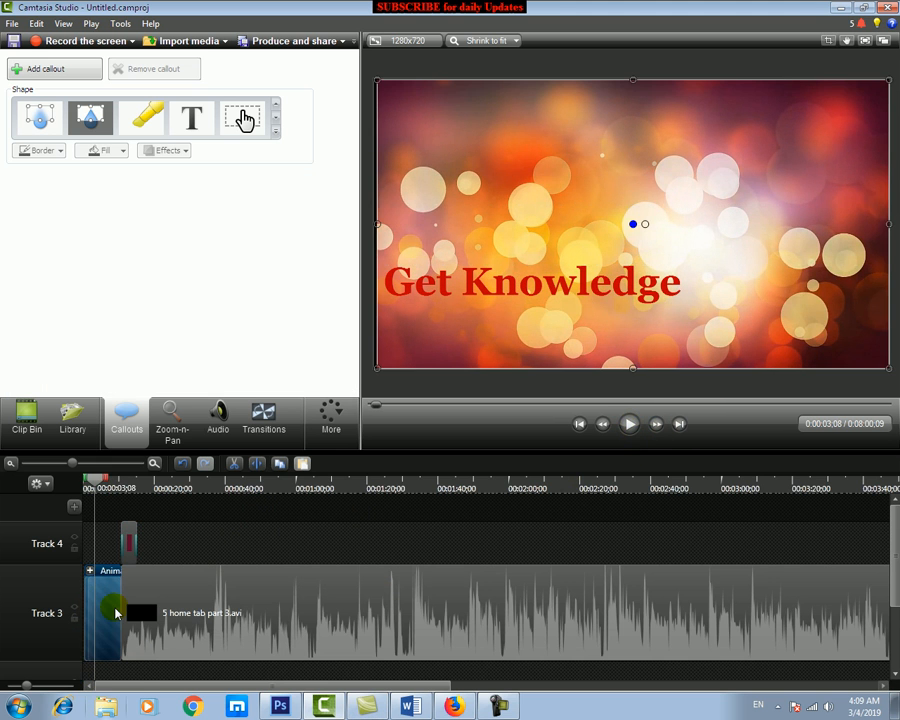
{"action": "key", "text": "Delete"}
{"action": "left_click_drag", "start_coordinate": [130, 606], "coordinate": [84, 556]}
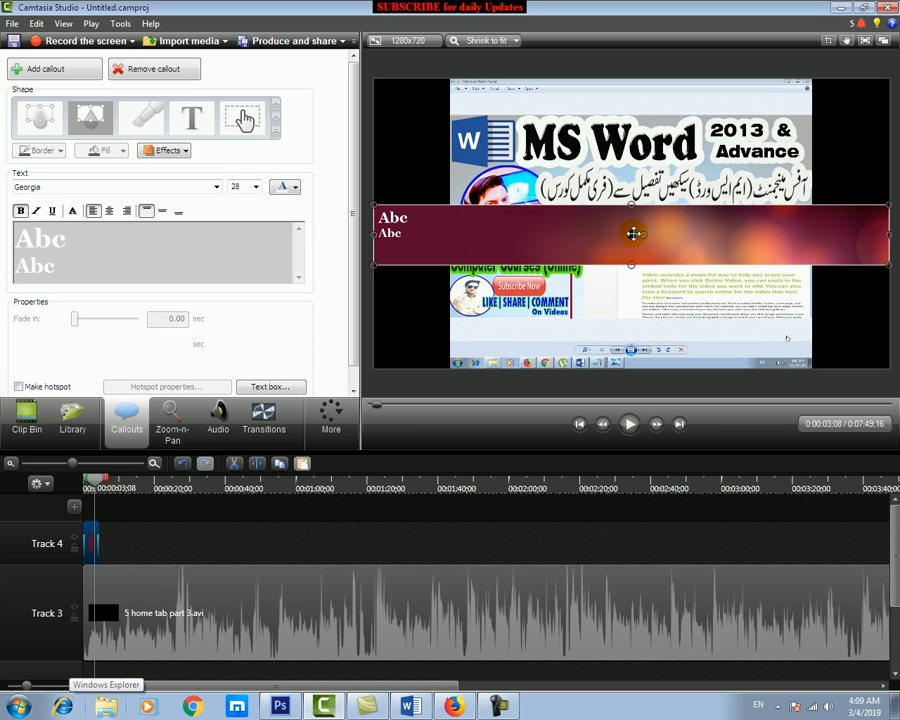
- Position the lower third at the bottom edge of the canvas and replace its text with "GEt knowledge"
{"action": "left_click_drag", "start_coordinate": [551, 242], "coordinate": [550, 364]}
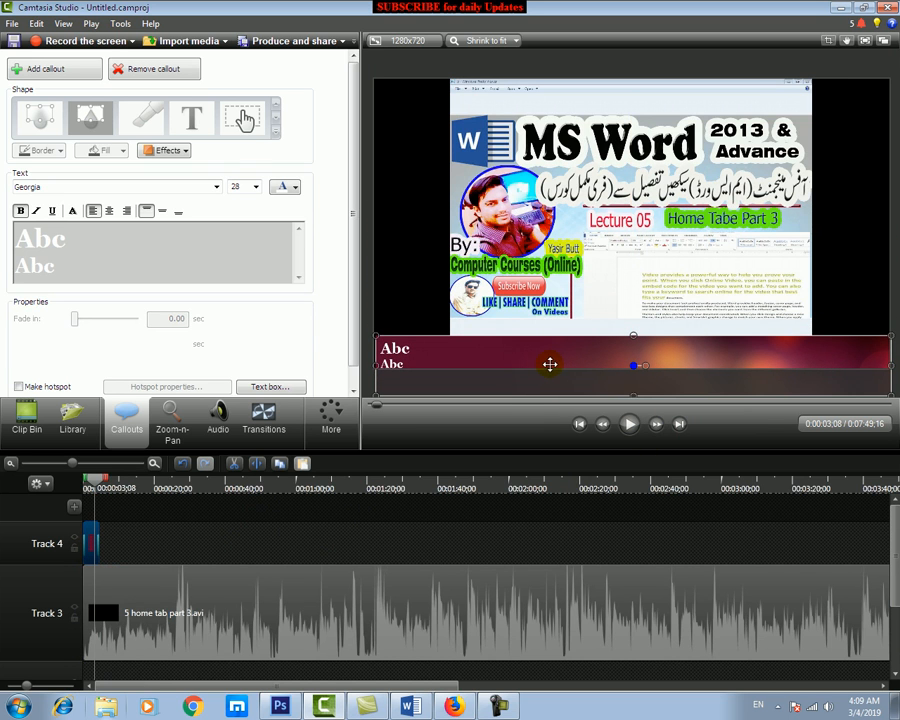
{"action": "double_click", "coordinate": [399, 355]}
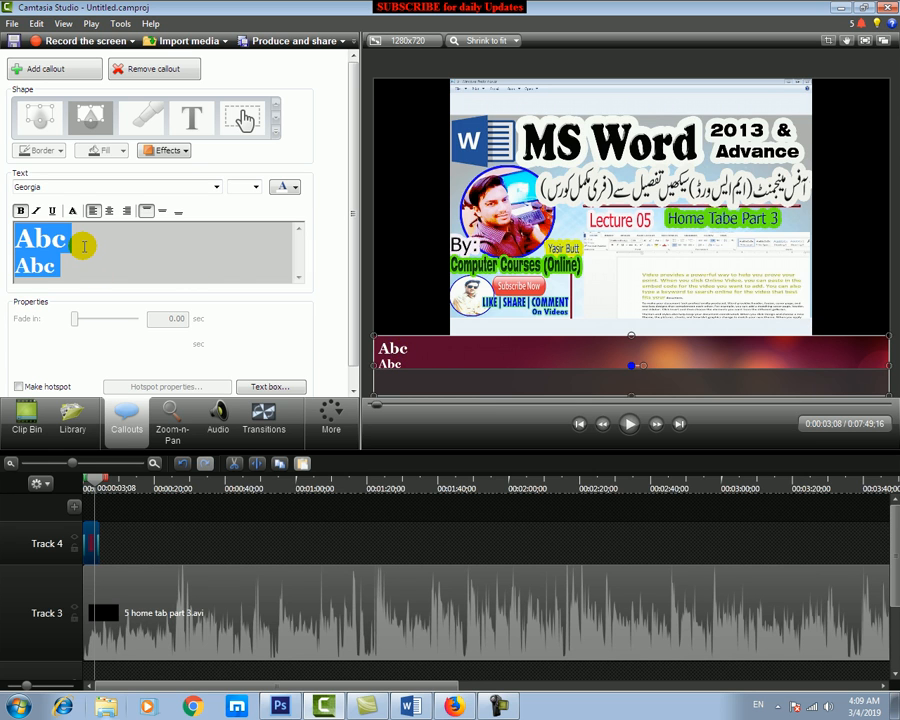
{"action": "type", "text": "GEt"}
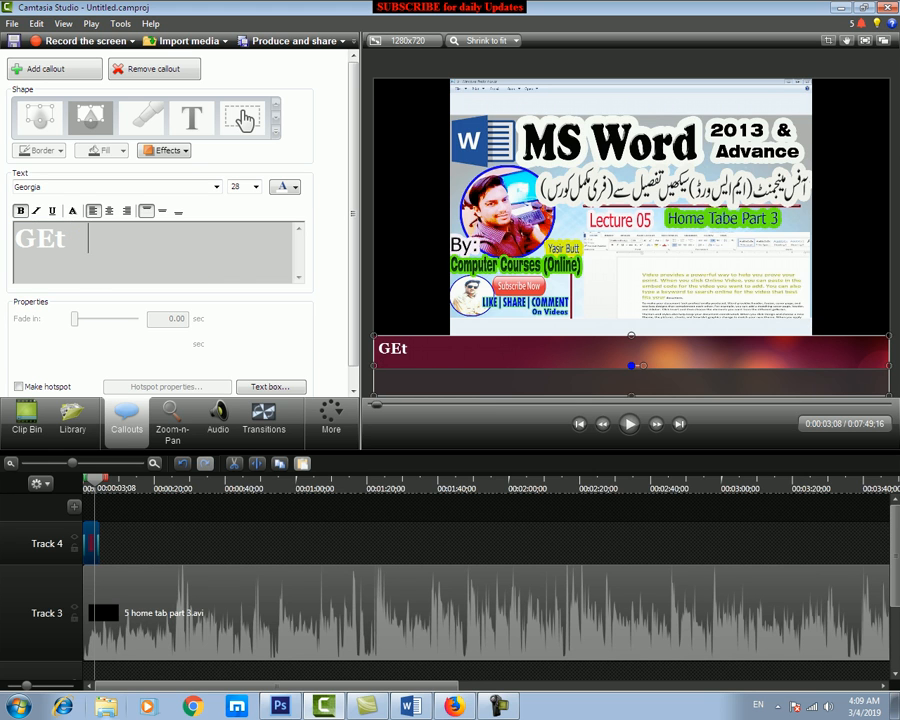
{"action": "type", "text": " knowledge"}
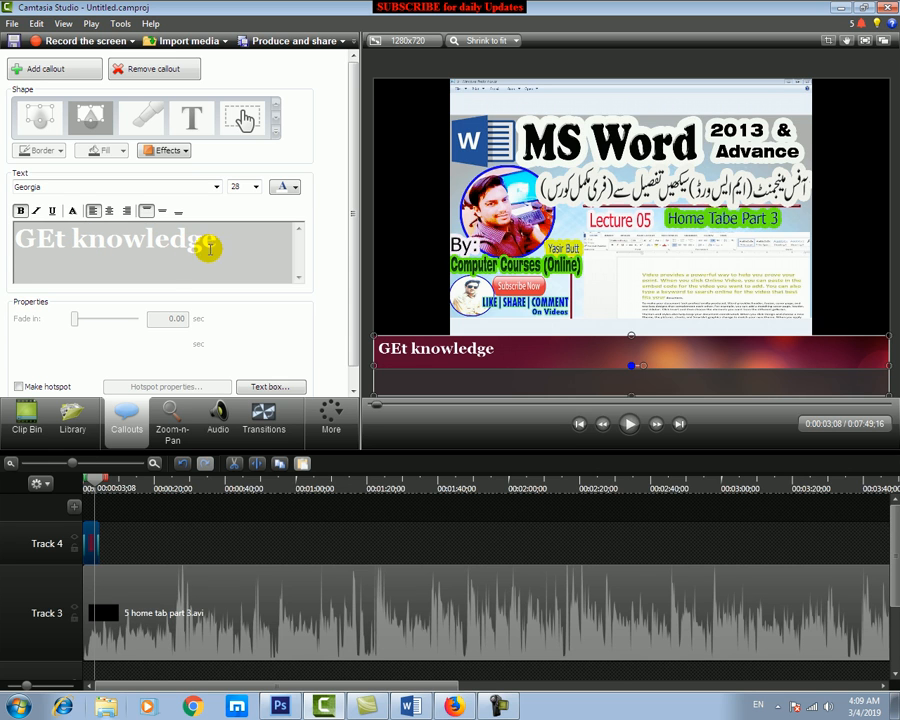
- Change the font colour of all the lower third's text to yellow
{"action": "key", "text": "ctrl+a"}
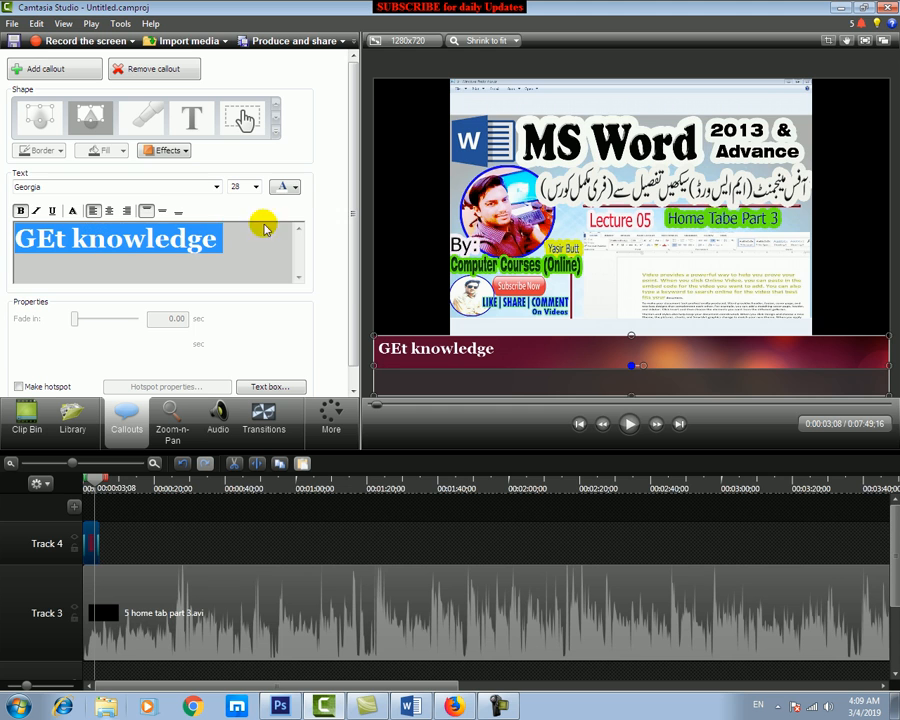
{"action": "left_click", "coordinate": [285, 187]}
{"action": "left_click", "coordinate": [321, 224]}
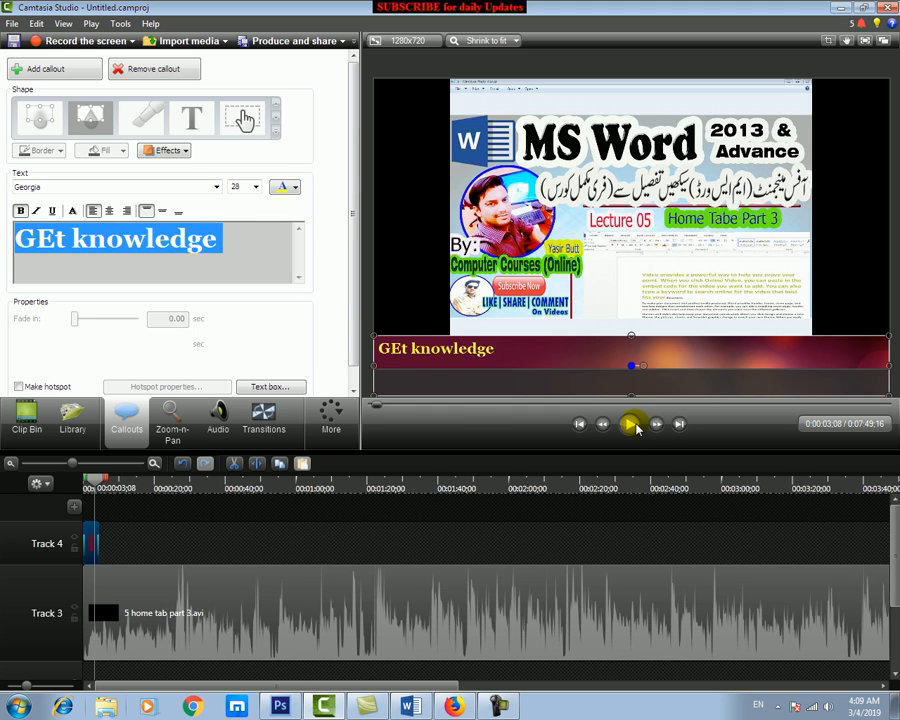
- Play the timeline briefly from the start to check the lower third over the video
{"action": "left_click_drag", "start_coordinate": [95, 485], "coordinate": [86, 485]}
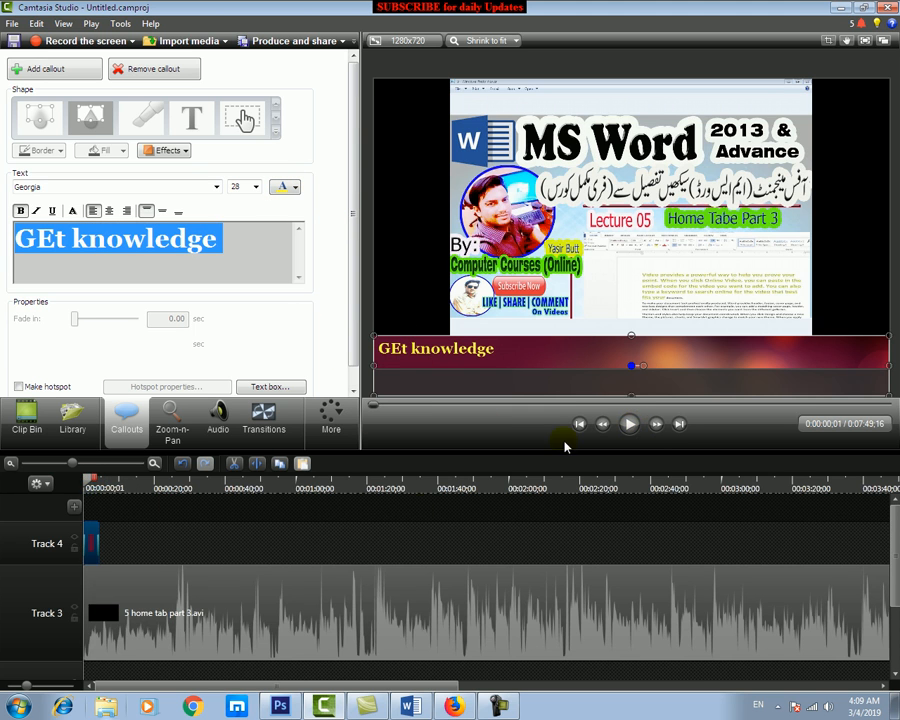
{"action": "left_click", "coordinate": [630, 424]}
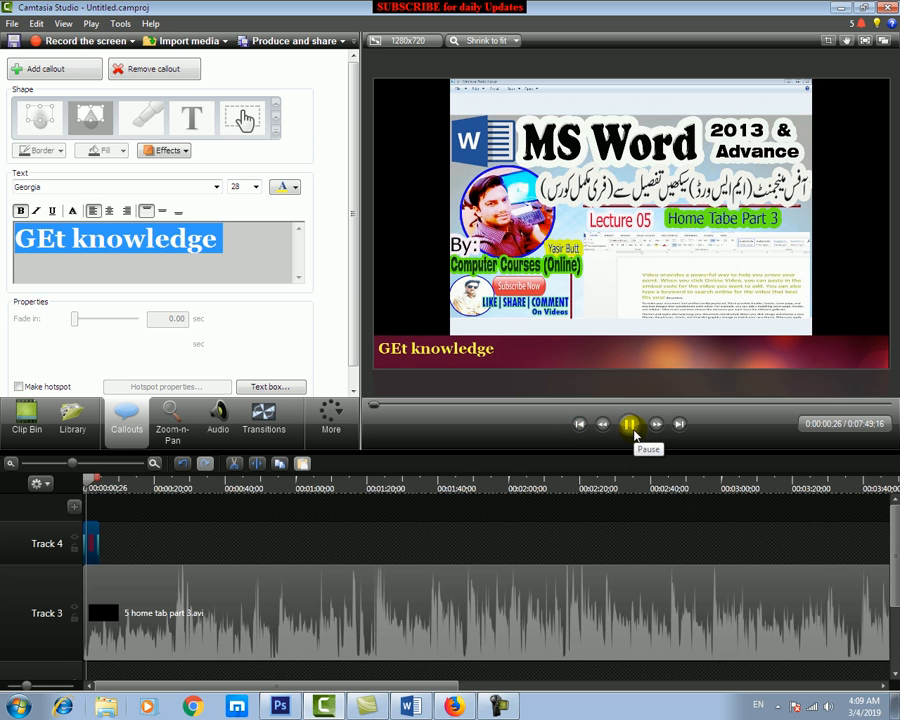
{"action": "left_click", "coordinate": [630, 424]}
- Move the lower third on Track 4 to start about 6 seconds in, keeping the video at the timeline's start
{"action": "left_click", "coordinate": [92, 540]}
{"action": "left_click", "coordinate": [160, 592]}
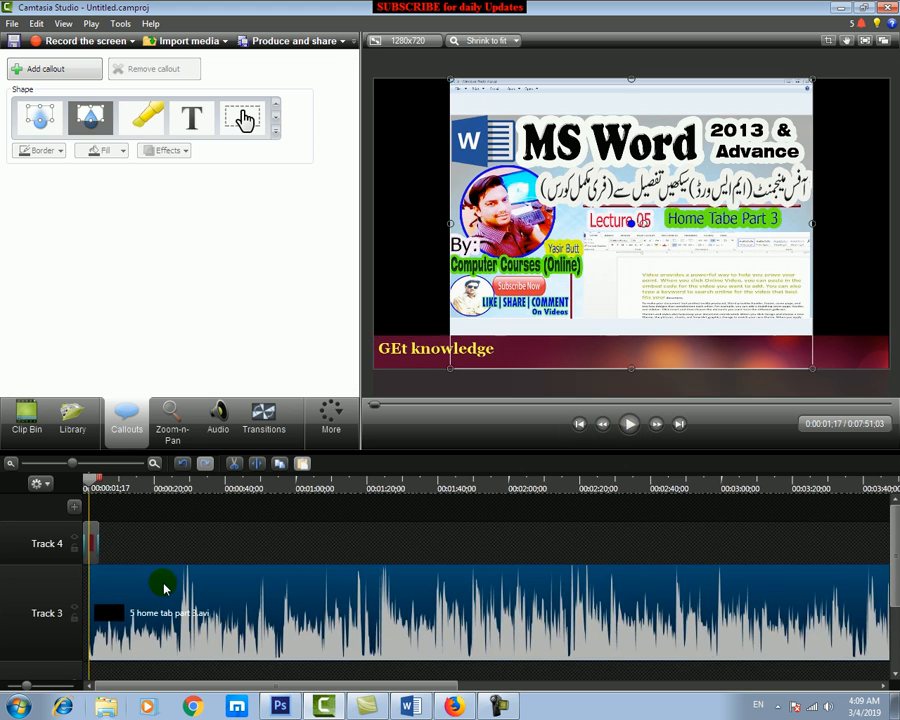
{"action": "left_click", "coordinate": [96, 543]}
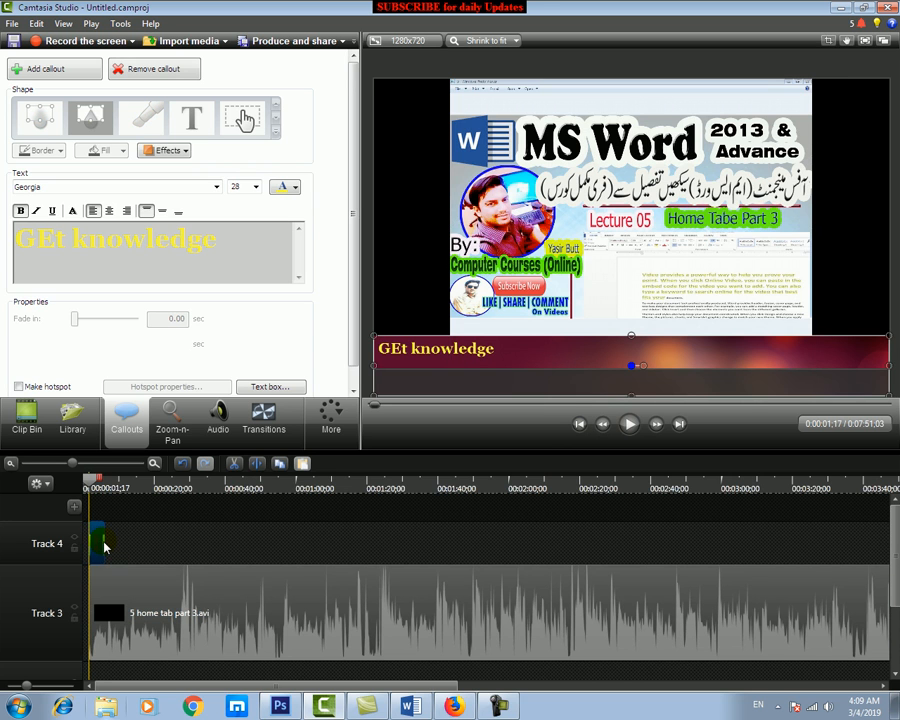
{"action": "left_click_drag", "start_coordinate": [104, 546], "coordinate": [112, 542]}
{"action": "left_click", "coordinate": [122, 577]}
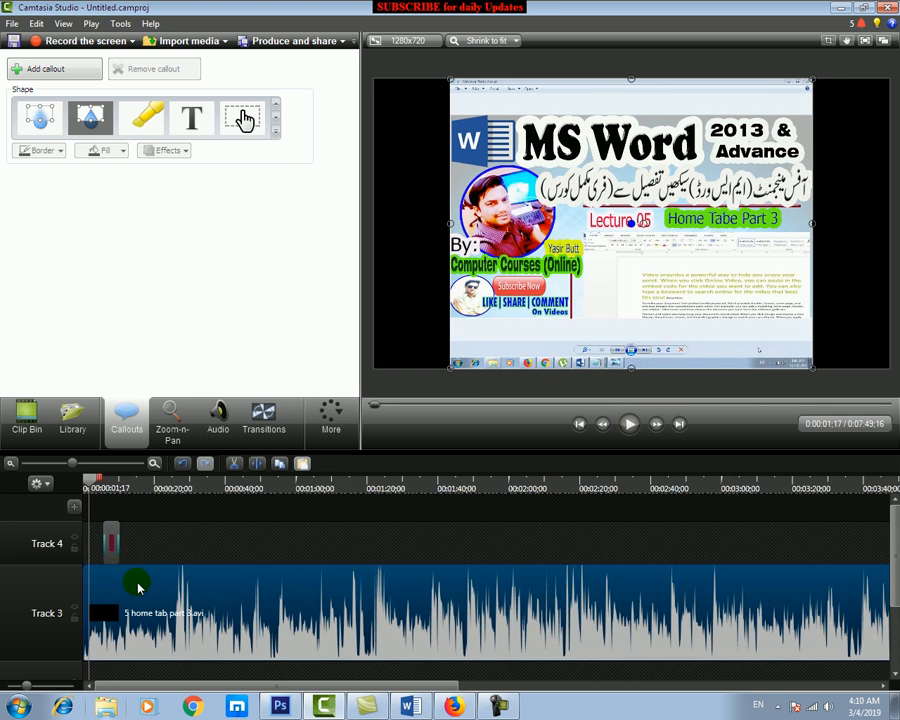
- Play the timeline from about 1 second until the lower third is showing over the video
{"action": "left_click_drag", "start_coordinate": [84, 496], "coordinate": [88, 486]}
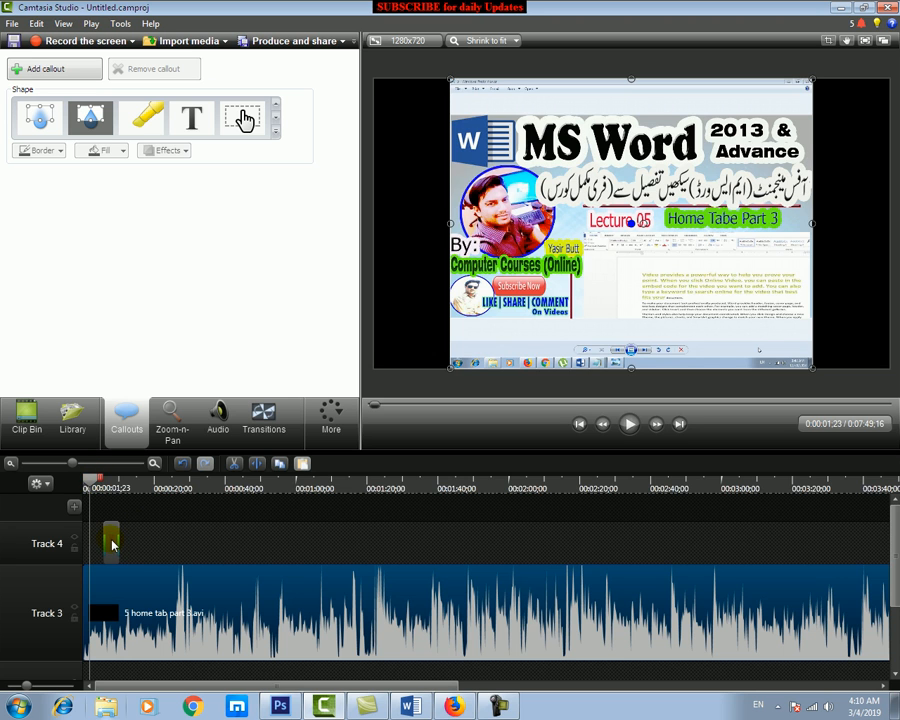
{"action": "left_click", "coordinate": [630, 425]}
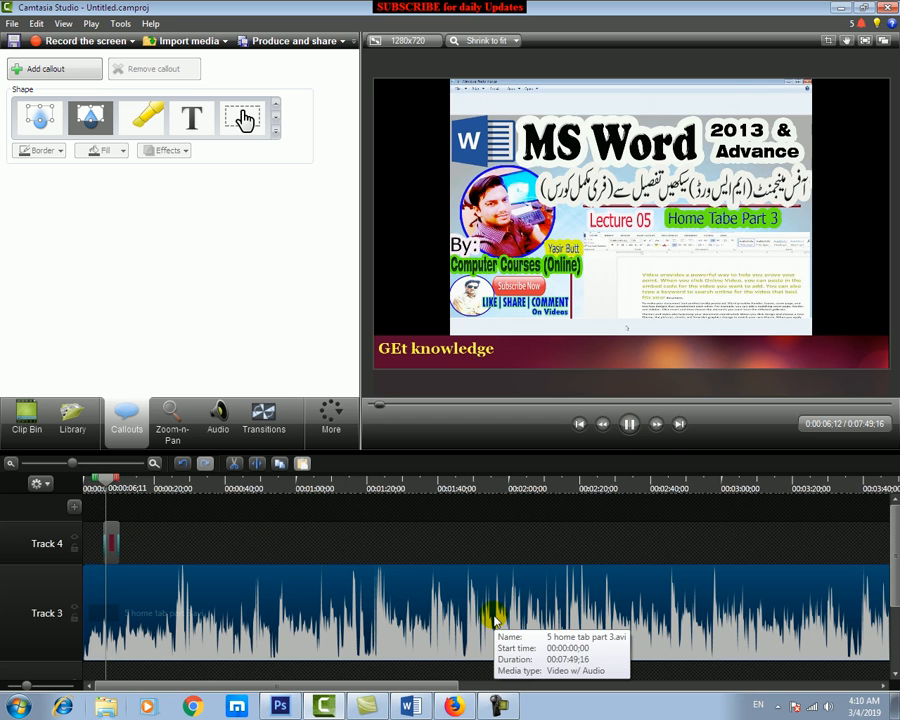
{"action": "left_click", "coordinate": [627, 423]}
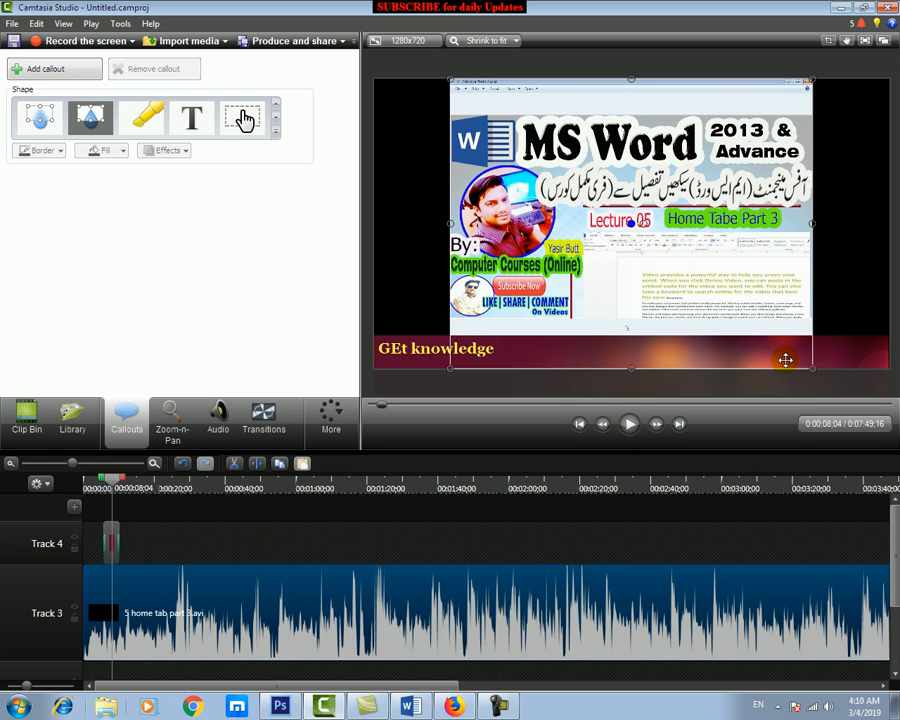
- Shift the lower third on Track 4 so that it starts at the playhead, 0:00:08;04
{"action": "left_click_drag", "start_coordinate": [115, 542], "coordinate": [124, 542]}
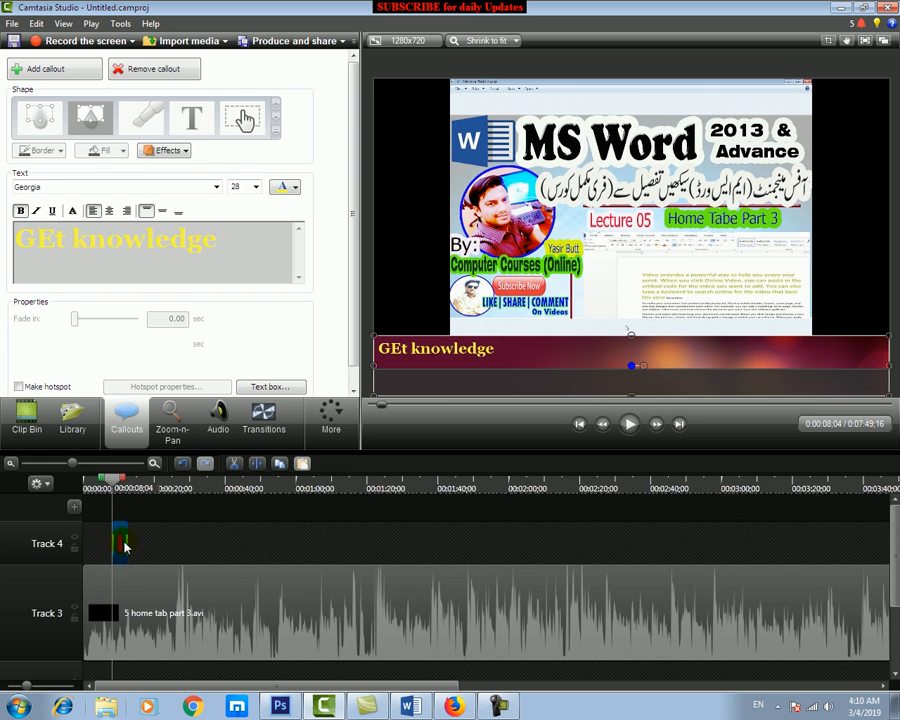
{"action": "left_click", "coordinate": [144, 543]}
{"action": "left_click", "coordinate": [122, 543]}
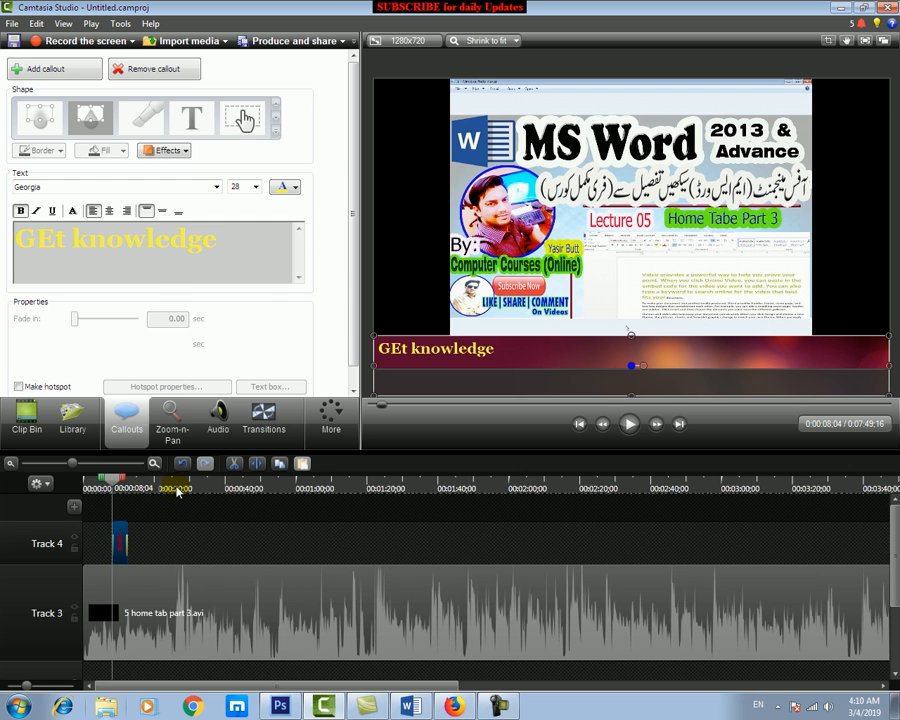
- Look through the Library's remaining themes and preview the Light Blue, Orange and Dark Blue titles from Title Clips - Simple
{"action": "left_click", "coordinate": [71, 420]}
{"action": "scroll", "coordinate": [352, 326], "scroll_direction": "down", "scroll_amount": 5}
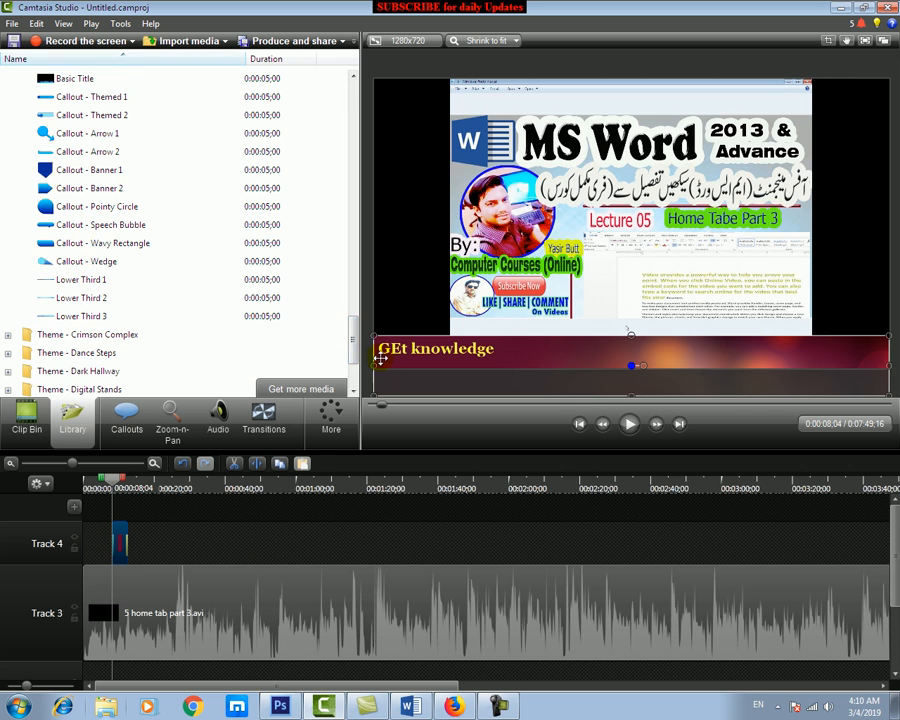
{"action": "scroll", "coordinate": [76, 336], "scroll_direction": "down", "scroll_amount": 1}
{"action": "left_click", "coordinate": [70, 318]}
{"action": "scroll", "coordinate": [71, 350], "scroll_direction": "down", "scroll_amount": 2}
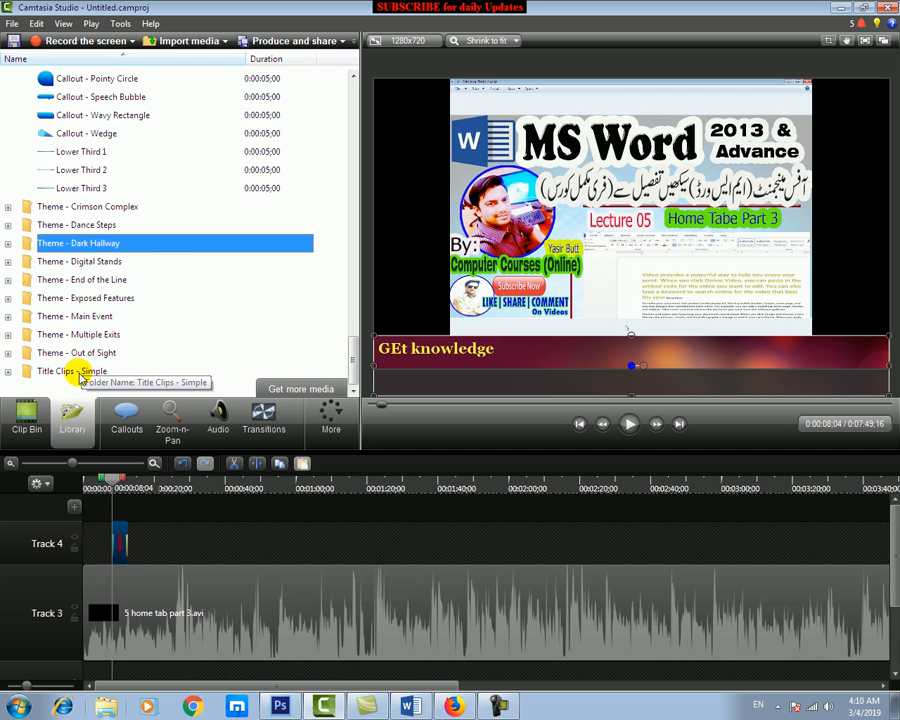
{"action": "double_click", "coordinate": [66, 372]}
{"action": "left_click", "coordinate": [79, 318]}
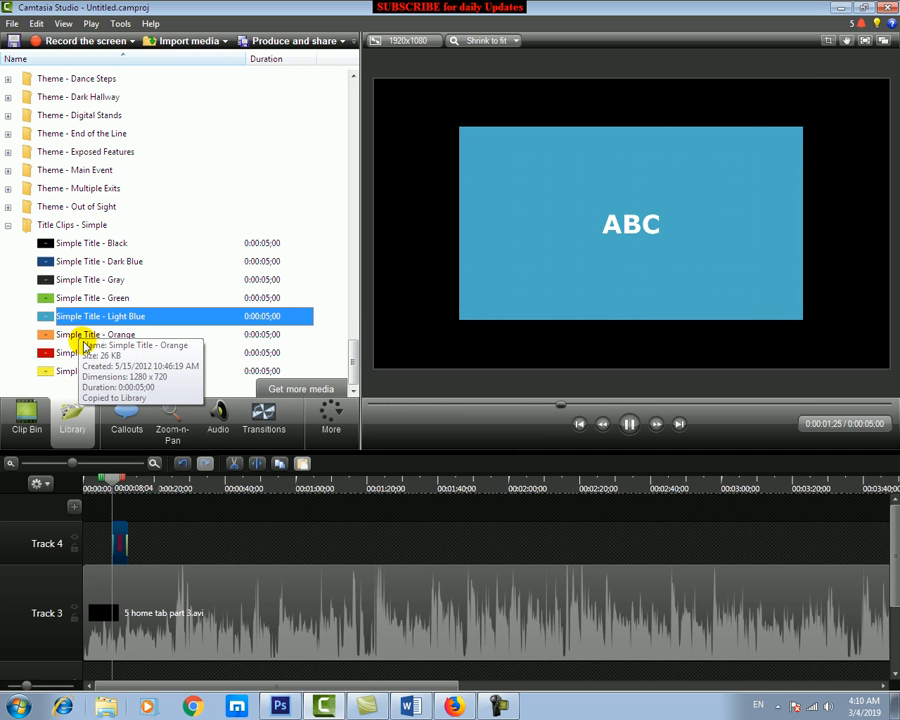
{"action": "left_click", "coordinate": [85, 338]}
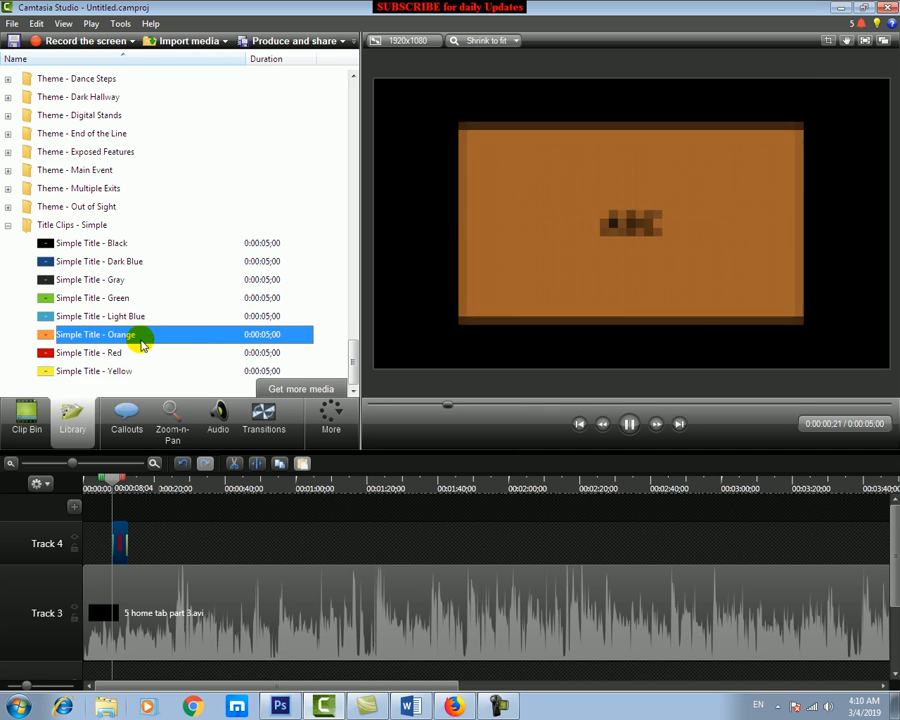
{"action": "left_click", "coordinate": [90, 261]}
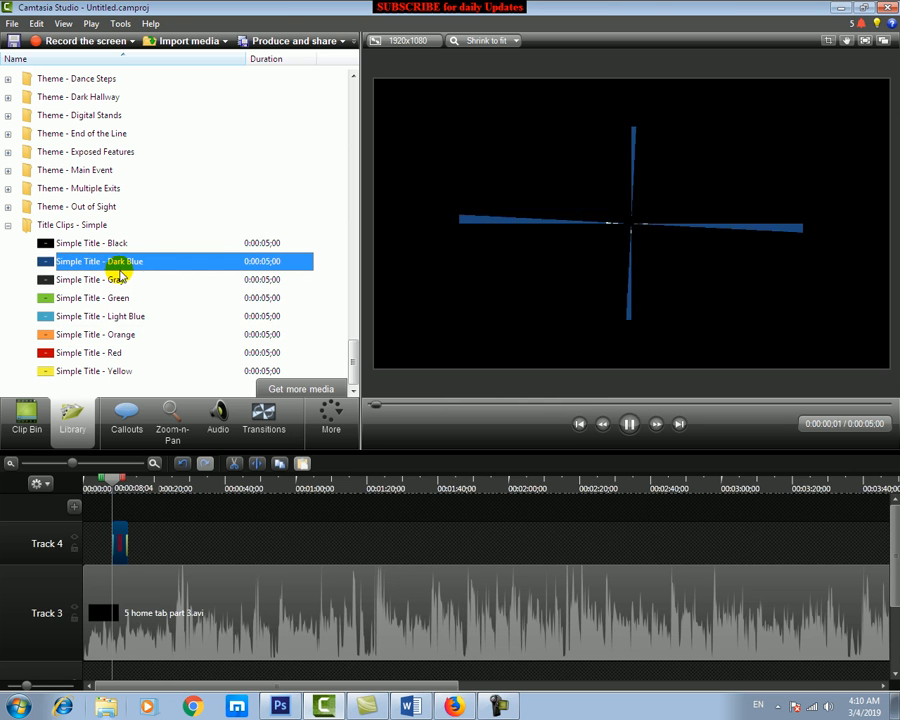
- Expand the Library's Multiple Exits theme and preview Callout - Speech Bubble 1
{"action": "double_click", "coordinate": [72, 190]}
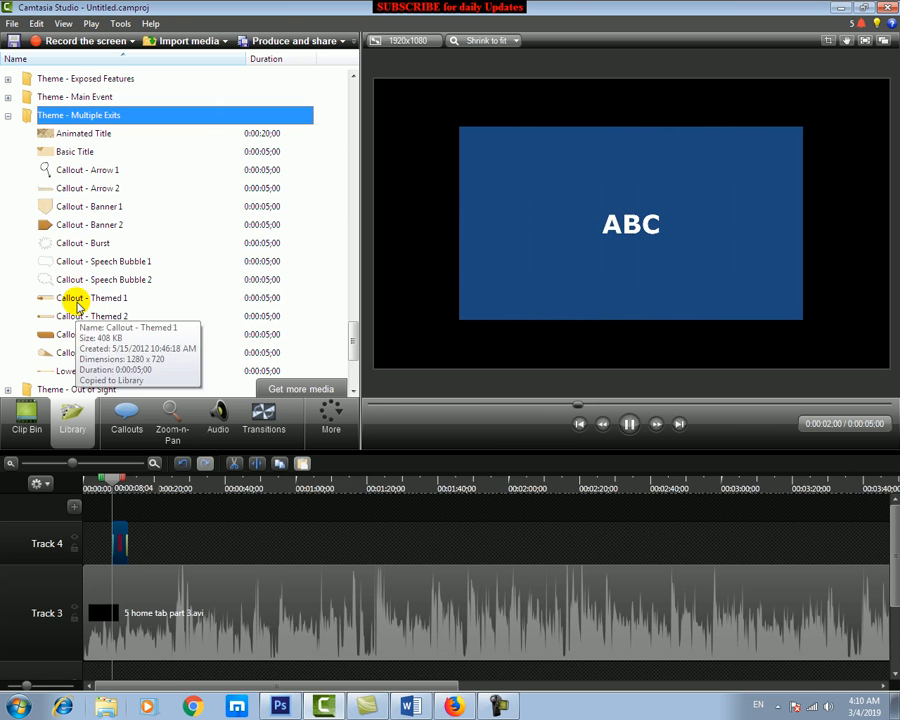
{"action": "left_click", "coordinate": [70, 264]}
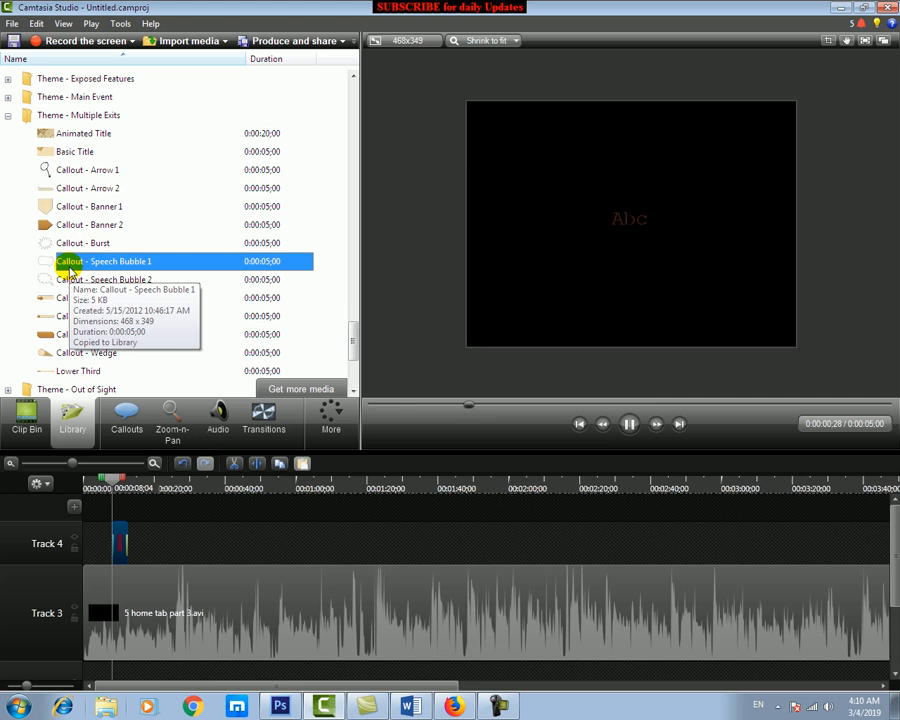